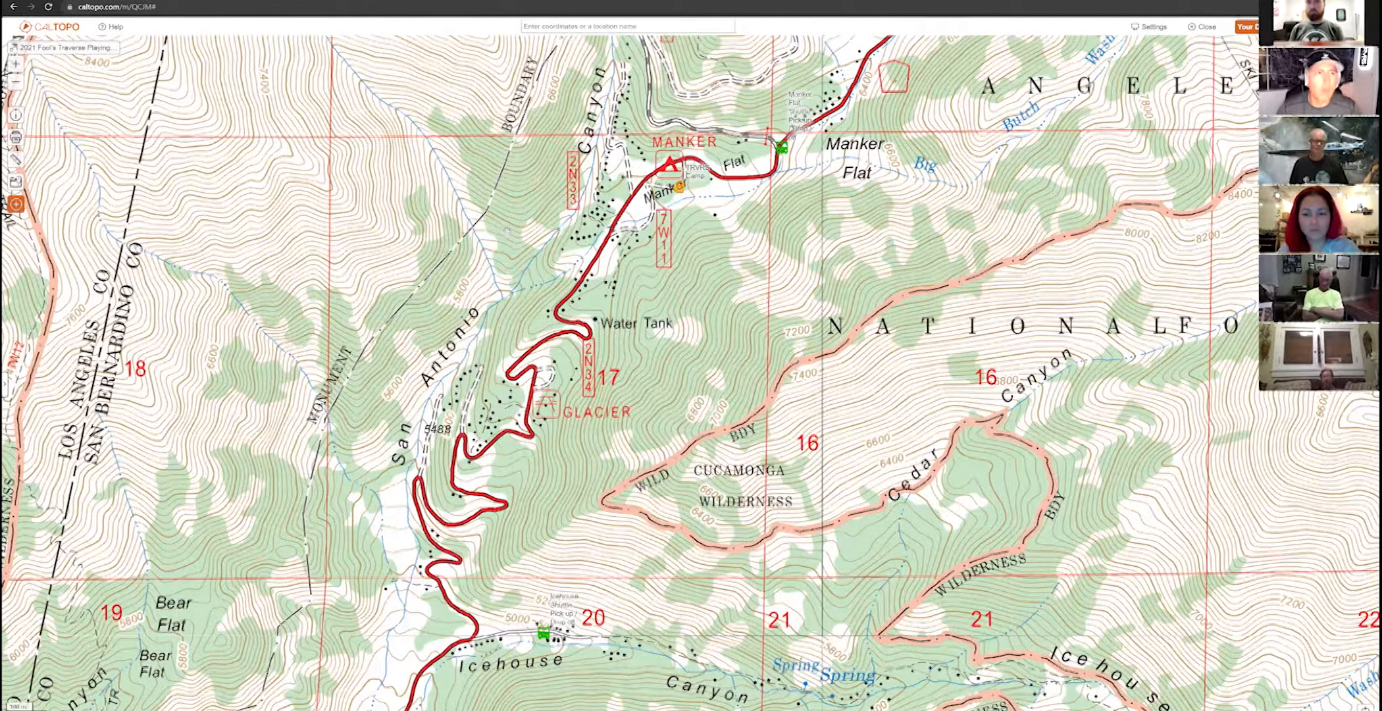
key(ctrl+l)
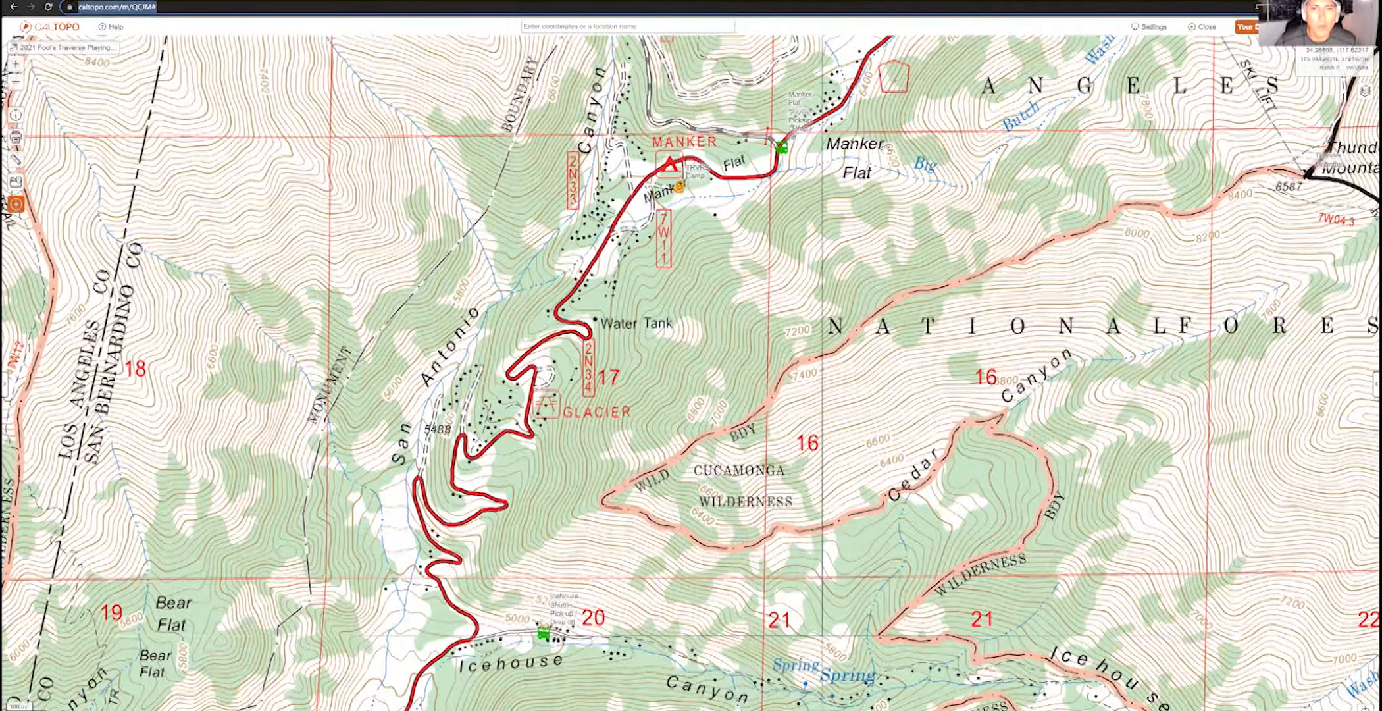
key(Escape)
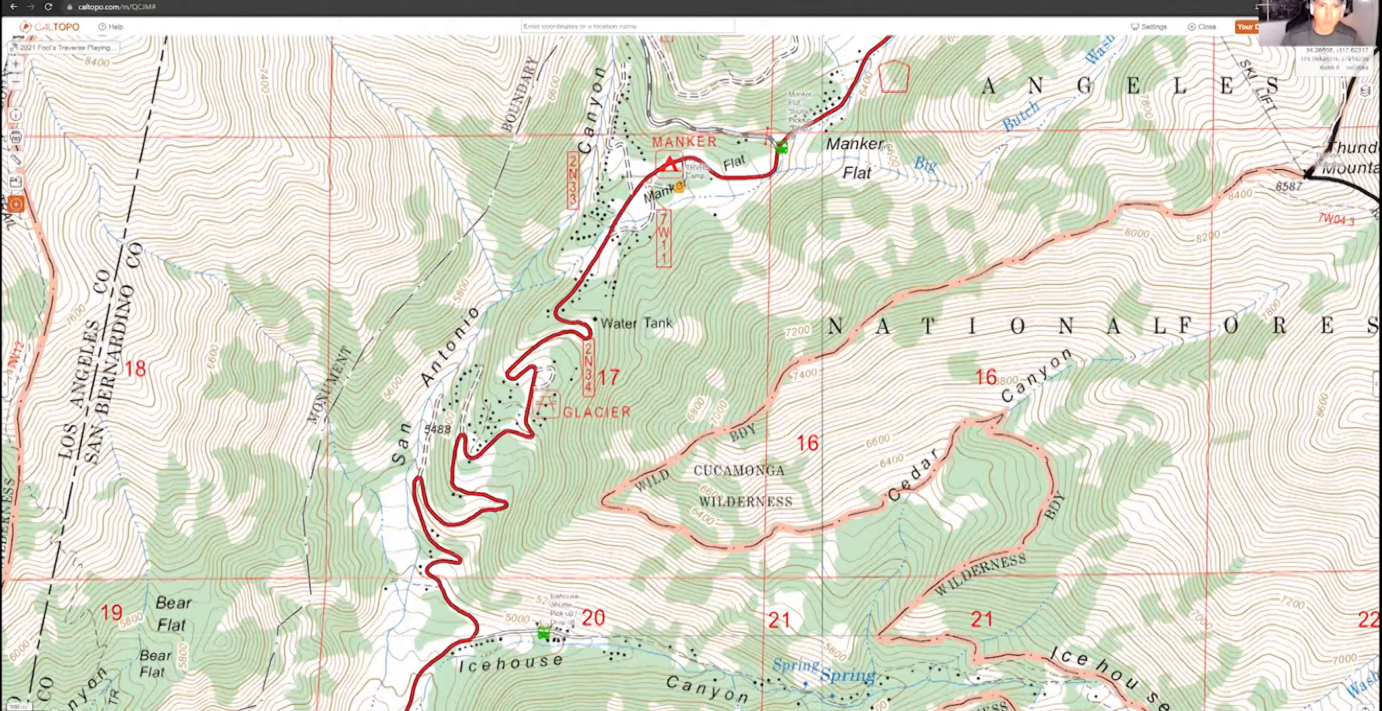
Show the map objects and layer options beside the map, and search for "Mount San Antonio" to centre the map on it
click(16, 181)
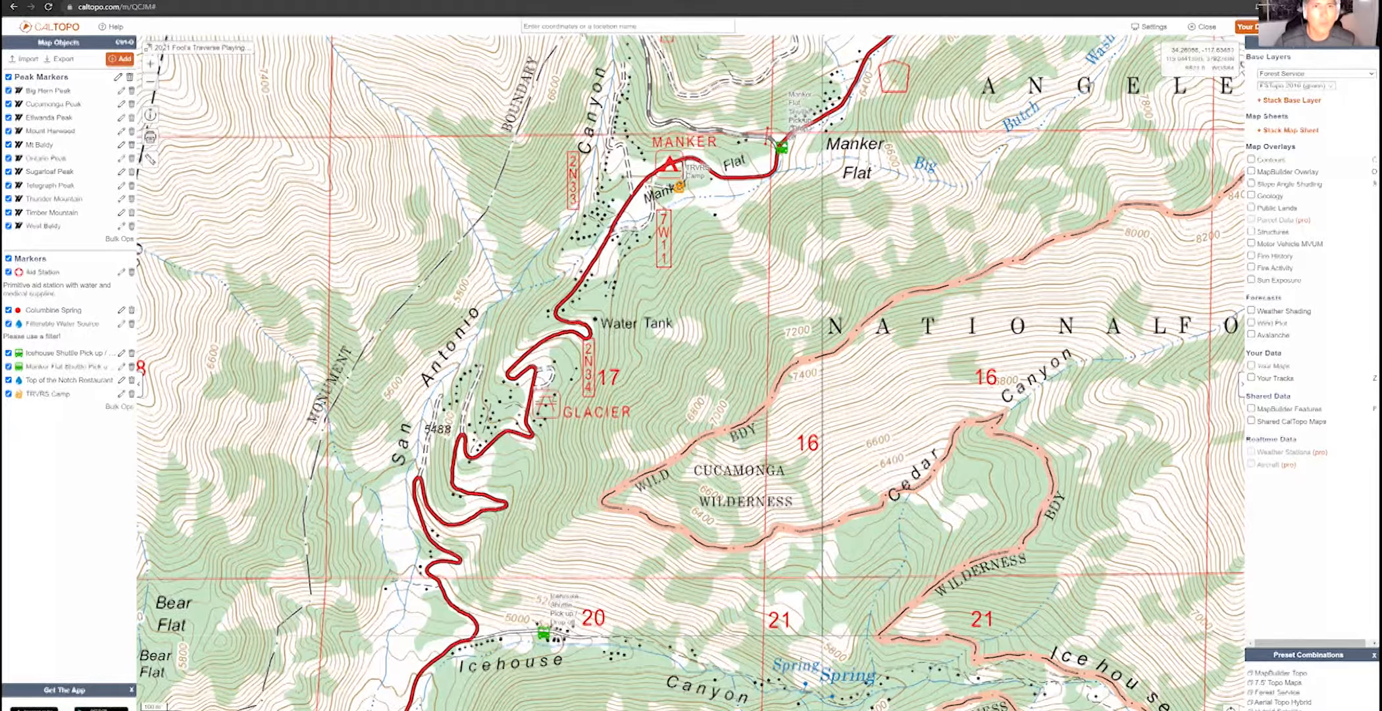
click(582, 28)
text(Sa)
key(BackSpace)
key(BackSpace)
text(Mount San Antonio)
key(Return)
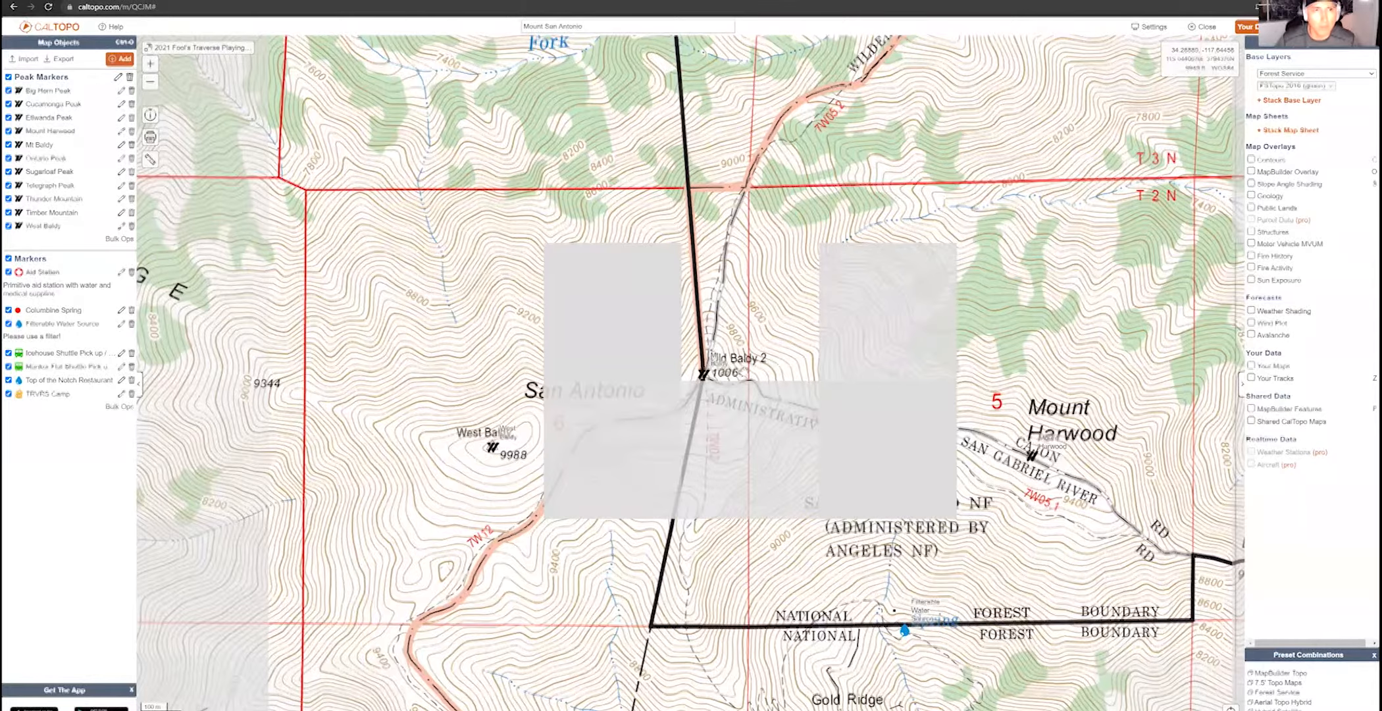
drag(754, 376, 737, 339)
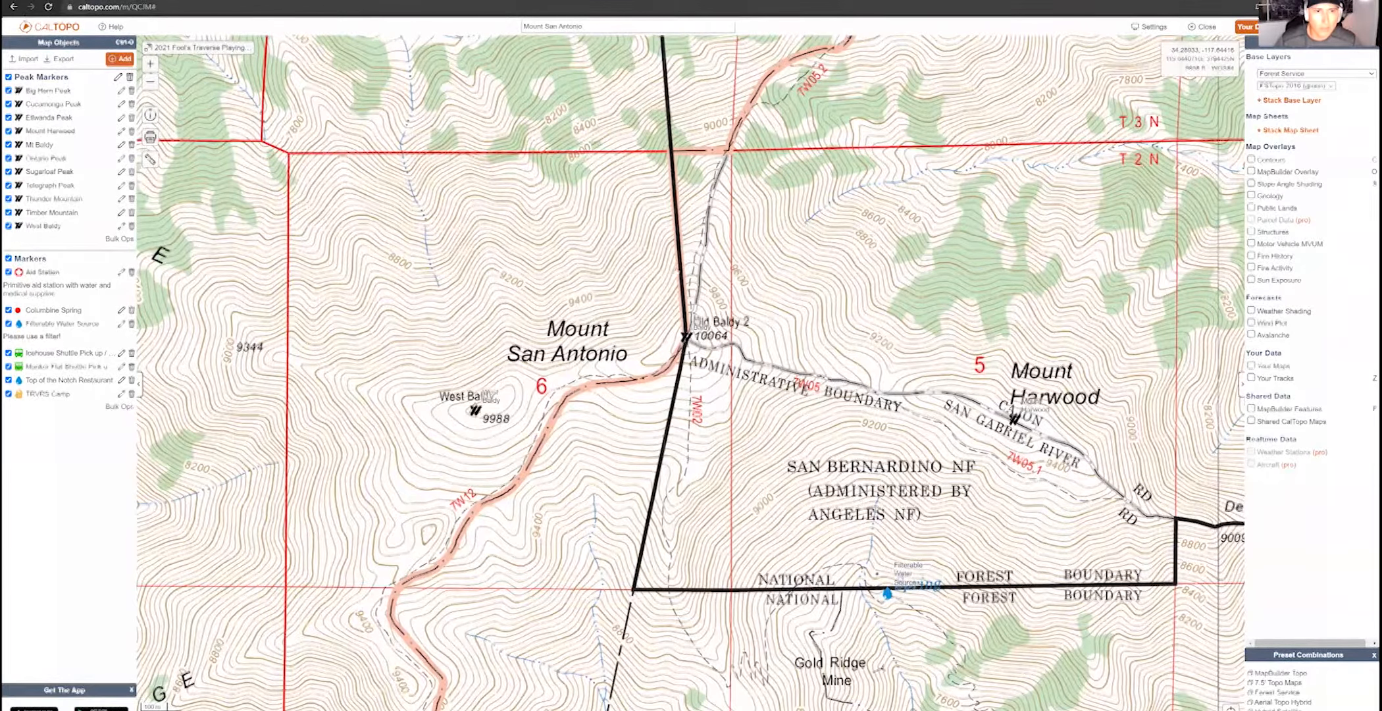
drag(738, 335, 743, 306)
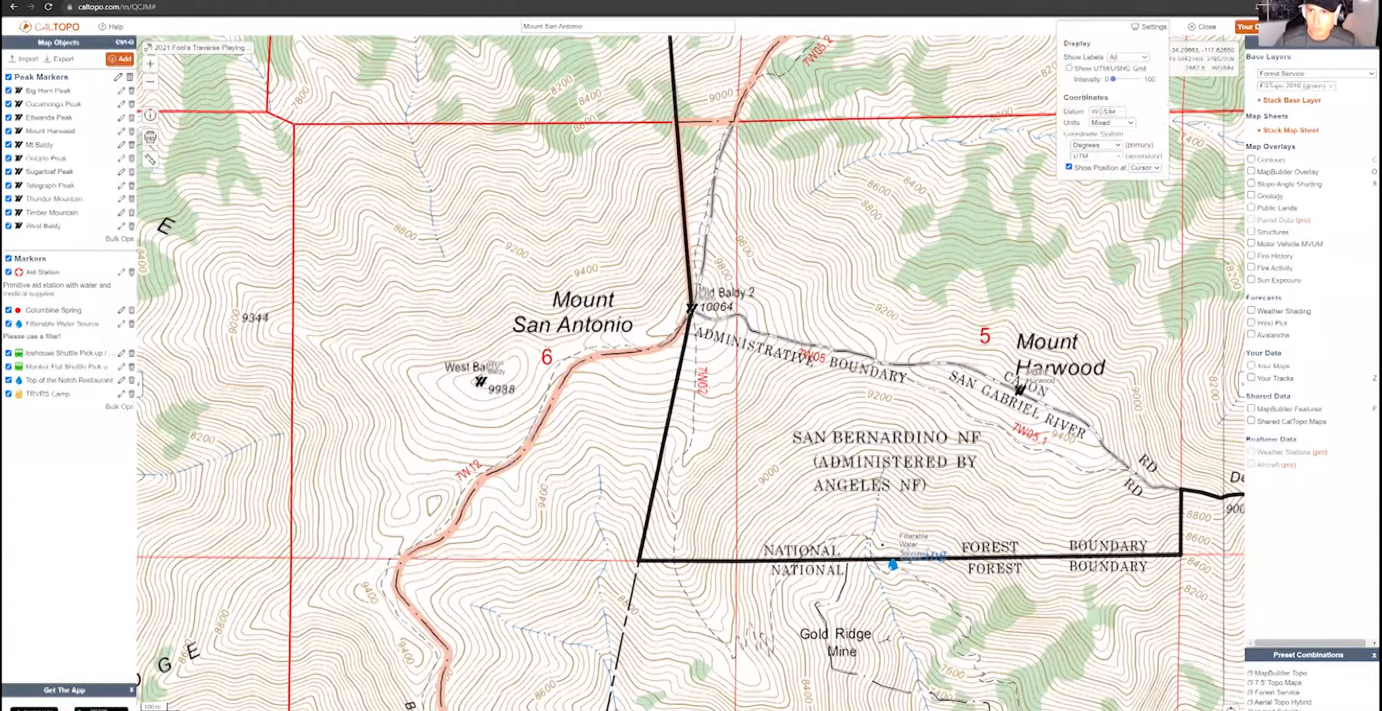
Set the displayed coordinates to follow the map's center instead of the cursor, and highlight the coordinate read-out
click(1146, 170)
click(1145, 186)
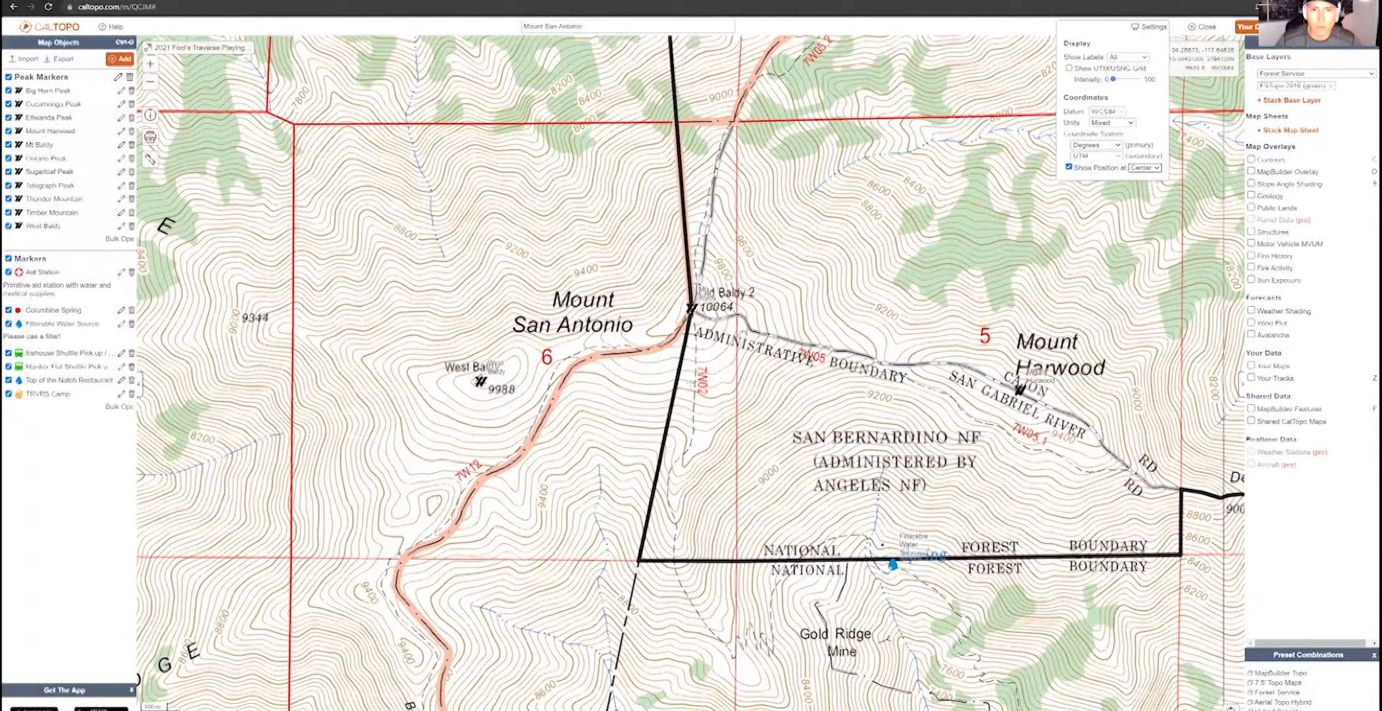
drag(737, 349, 728, 392)
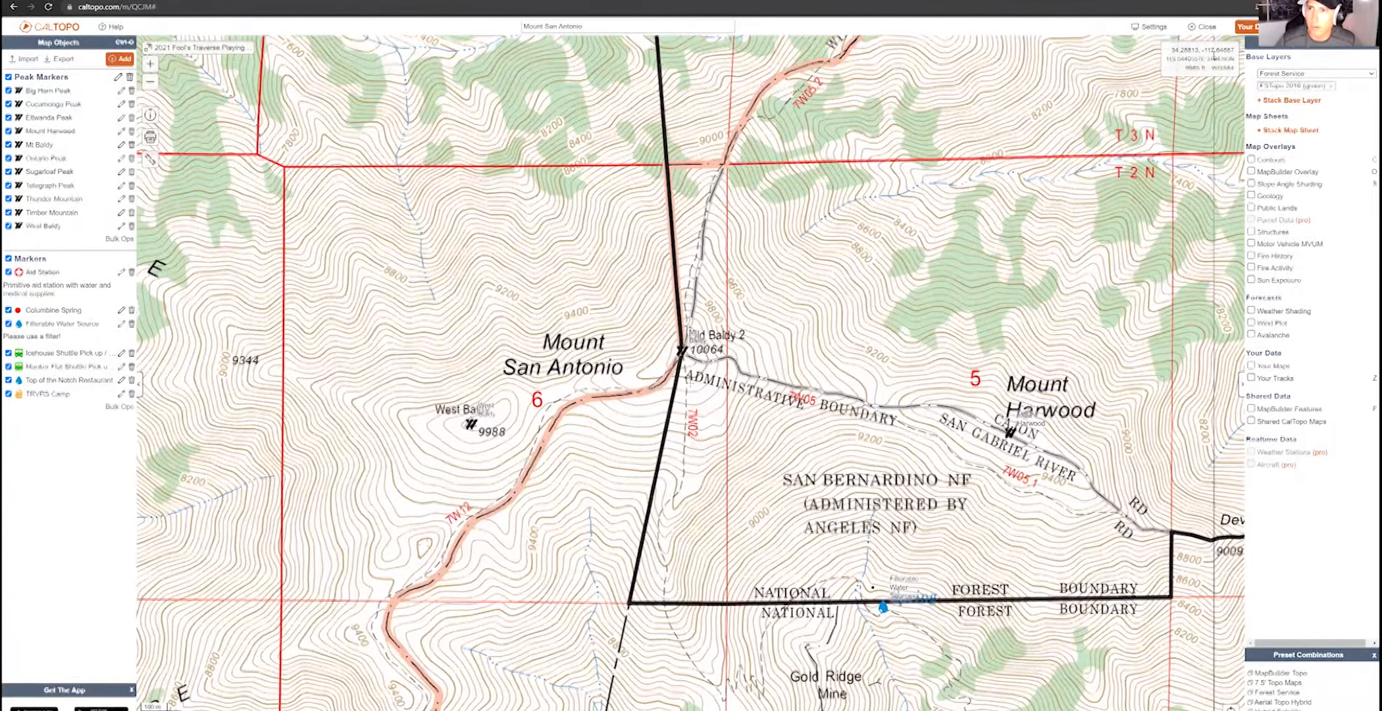
drag(1215, 58, 1170, 49)
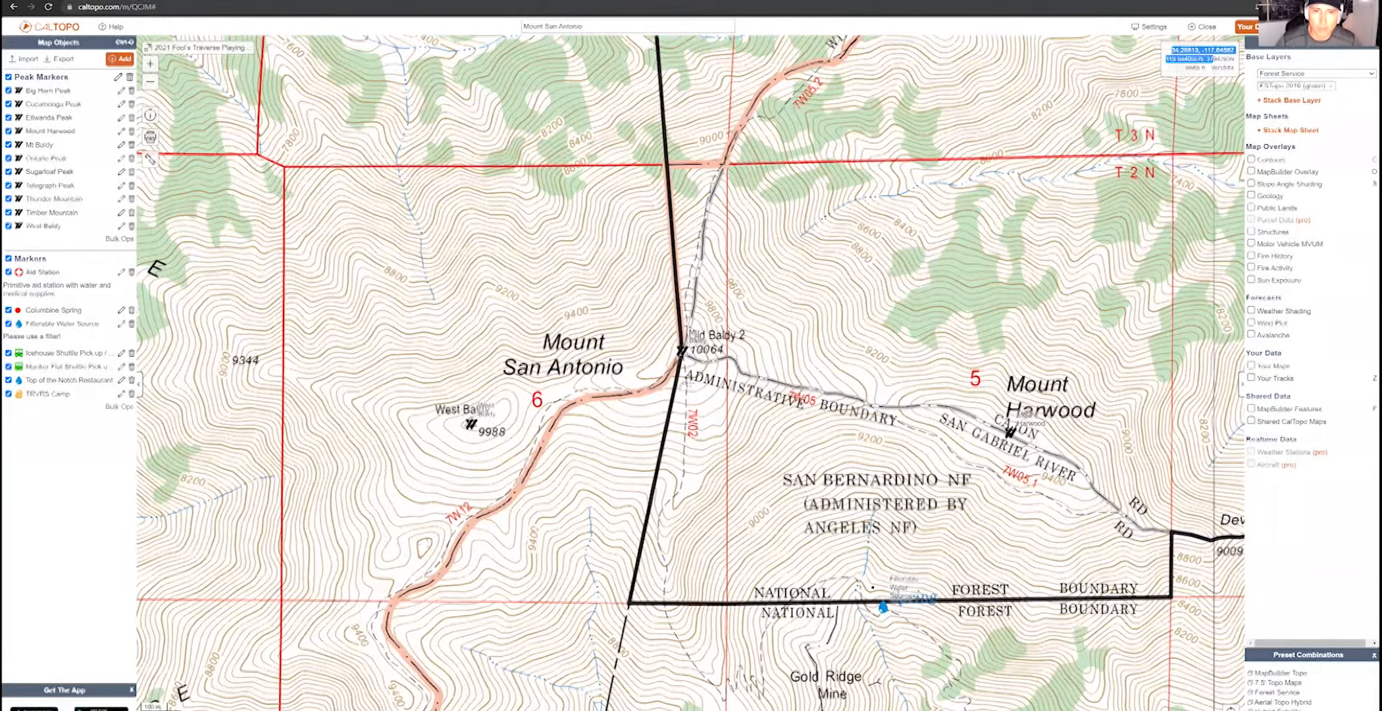
drag(905, 243, 944, 286)
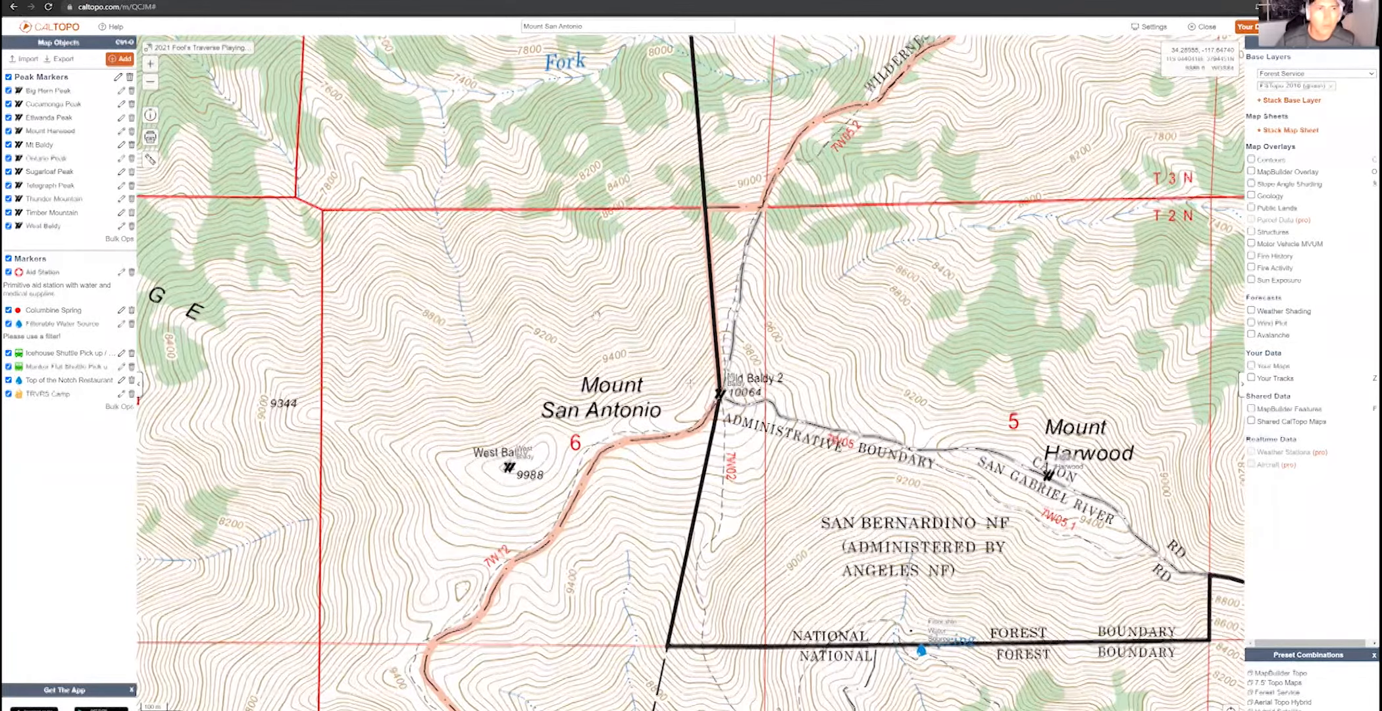
drag(598, 312, 596, 315)
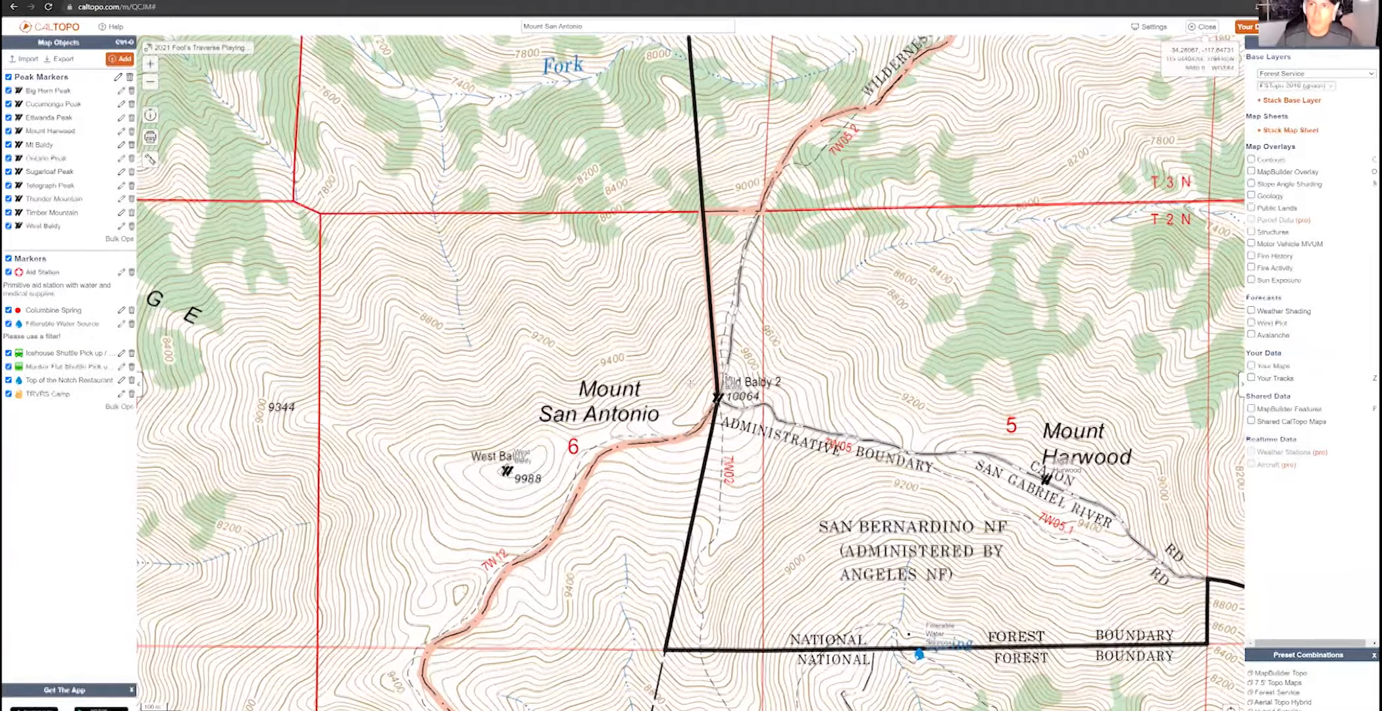
Close the 2021 Fool's Traverse map to leave a blank map around Mount San Antonio
click(1199, 27)
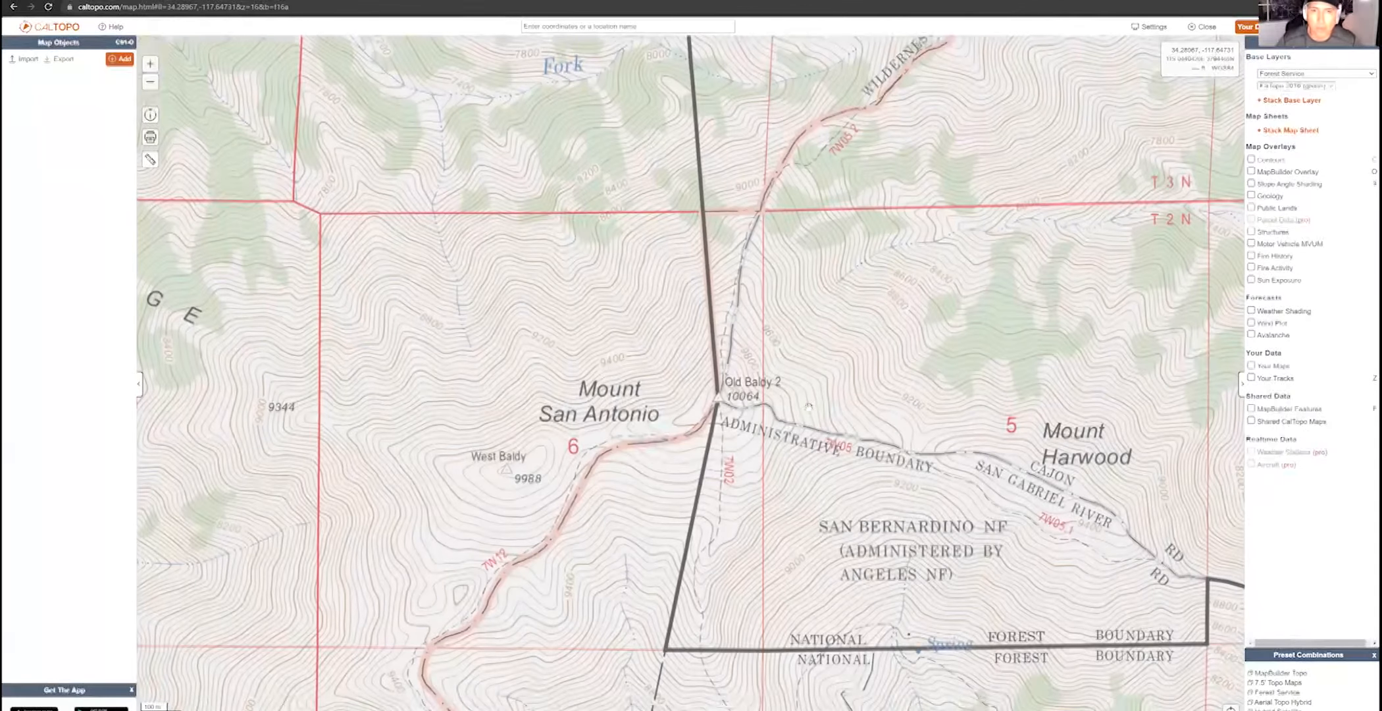
drag(748, 410, 705, 386)
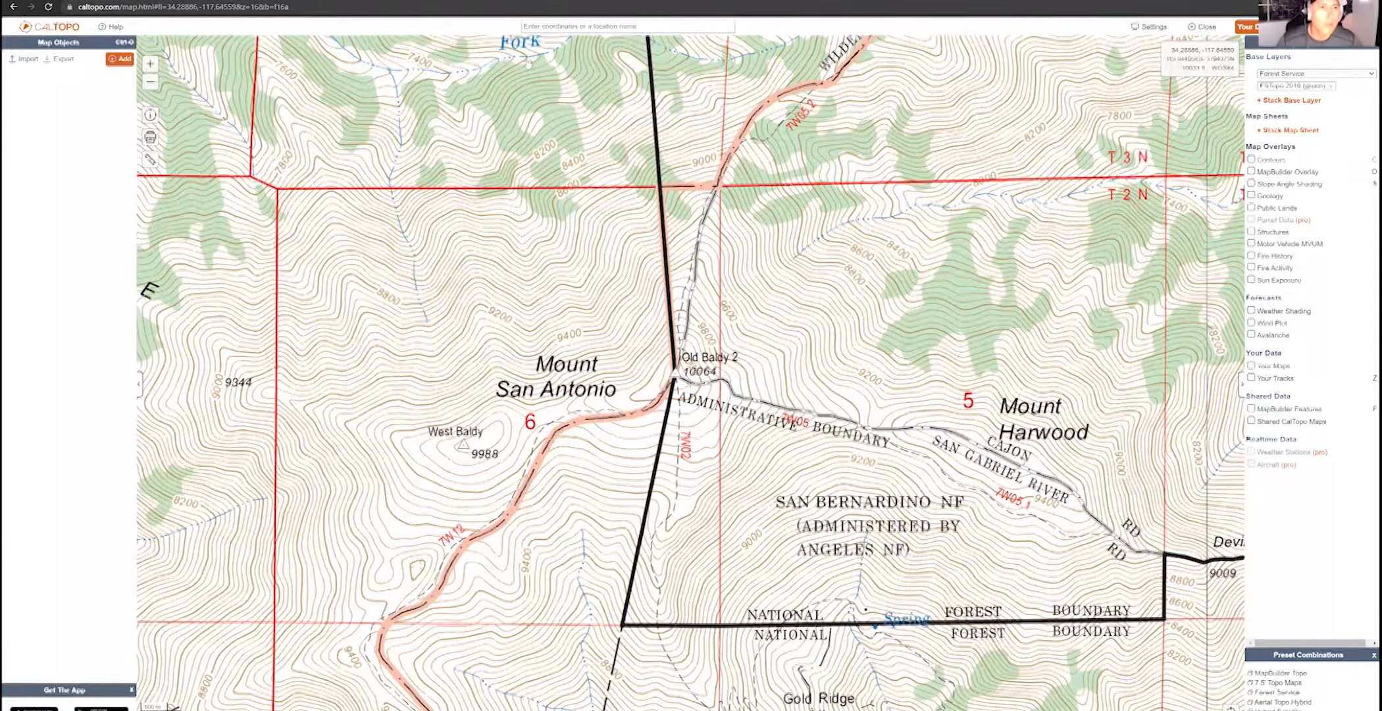
drag(529, 63, 525, 66)
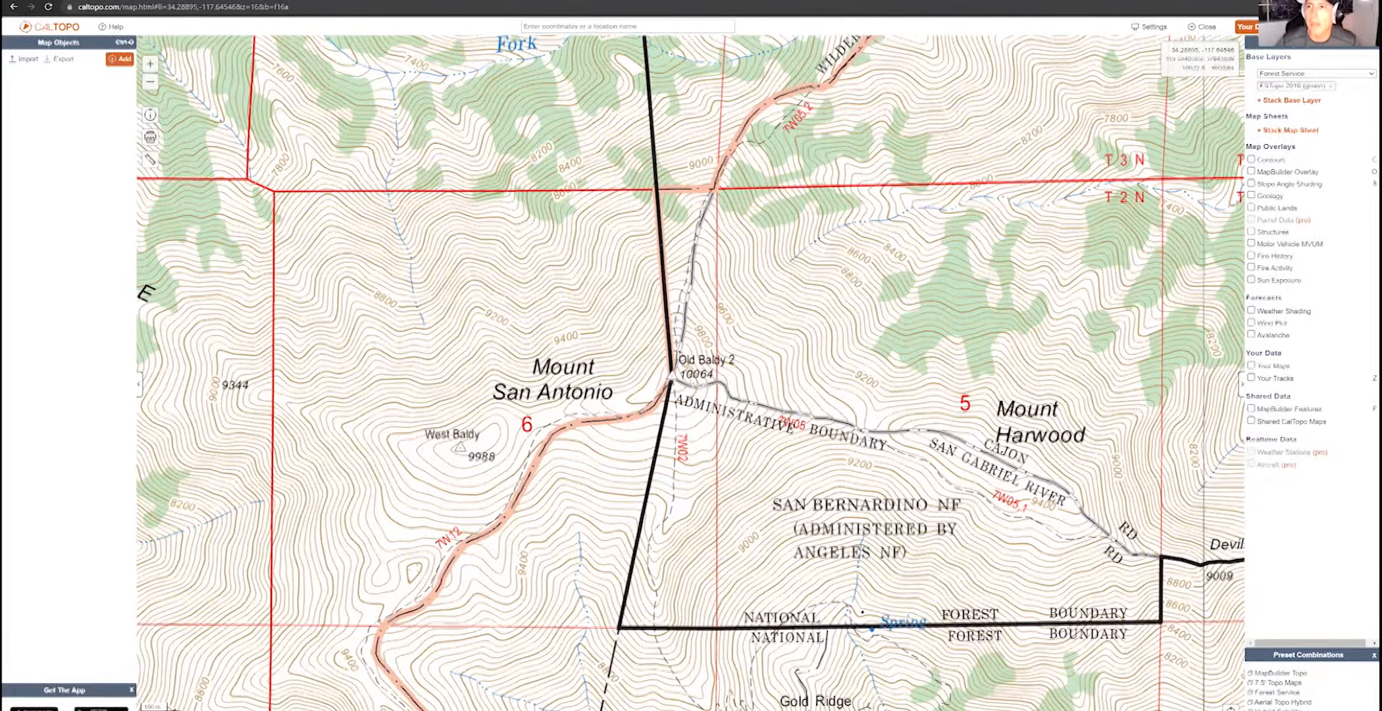
Look through the bookmarked maps in the account's saved data and close the list
click(1246, 26)
click(351, 103)
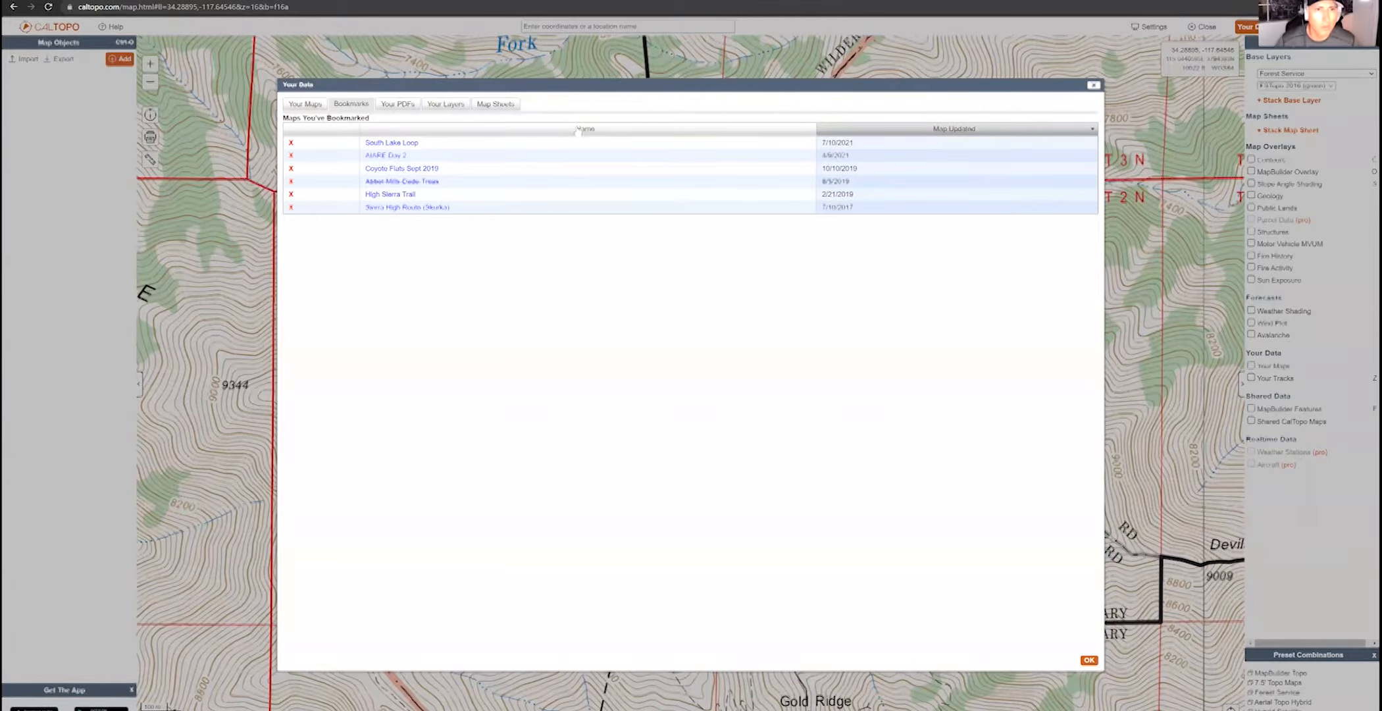
click(1093, 85)
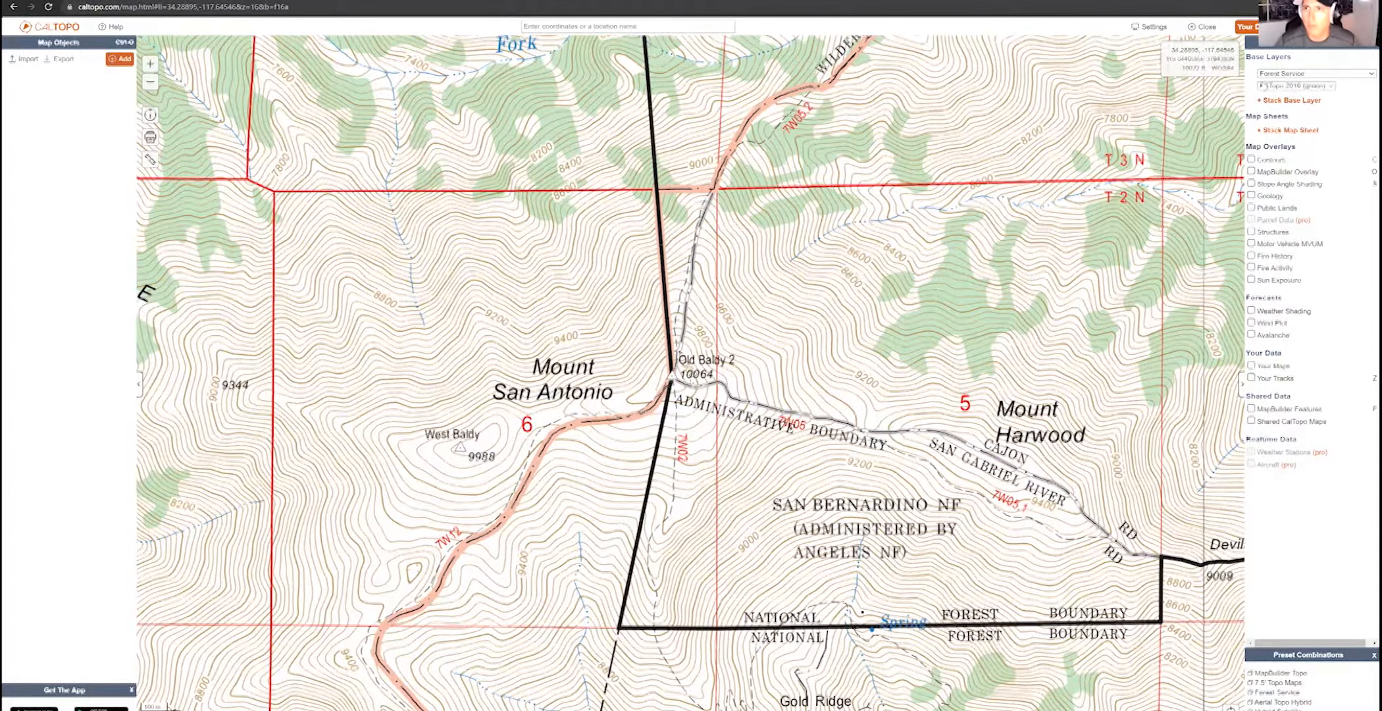
Reopen the 2021 Fool's Traverse Playing Field map from the maps saved to the account
click(1249, 30)
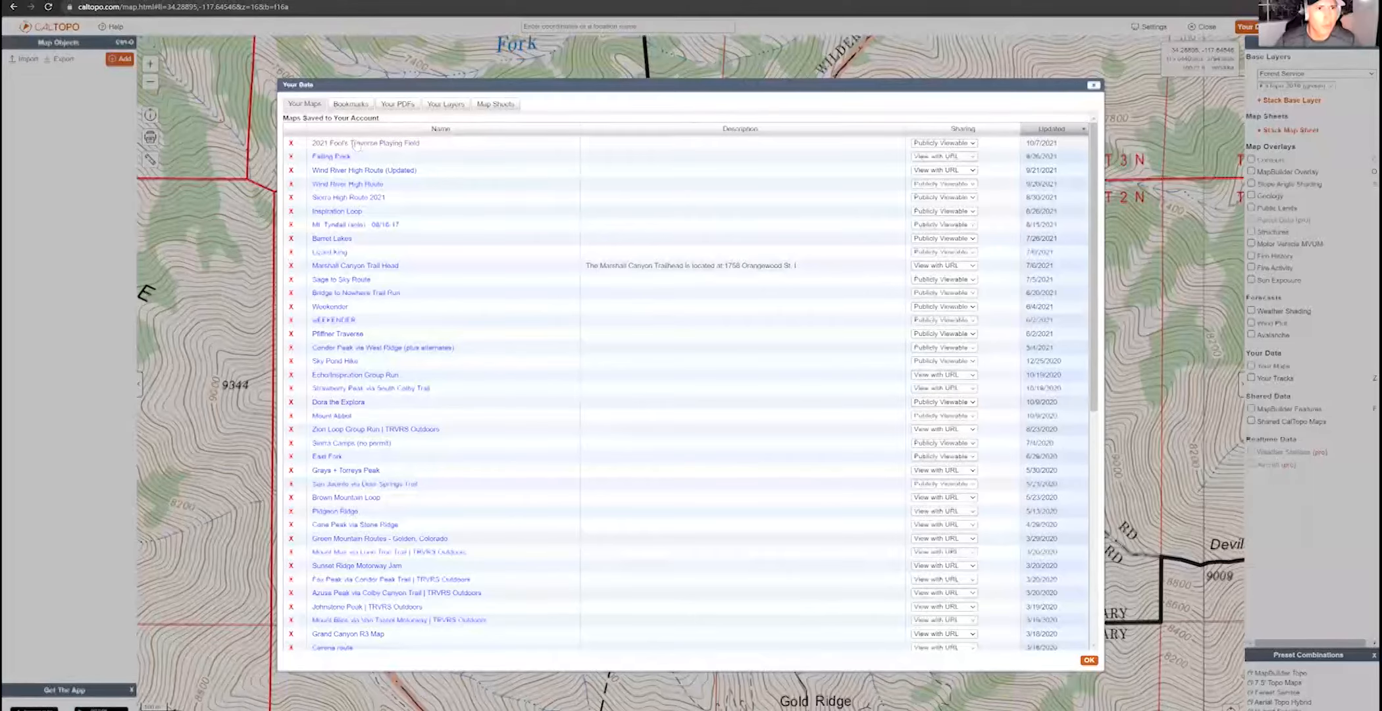
click(366, 144)
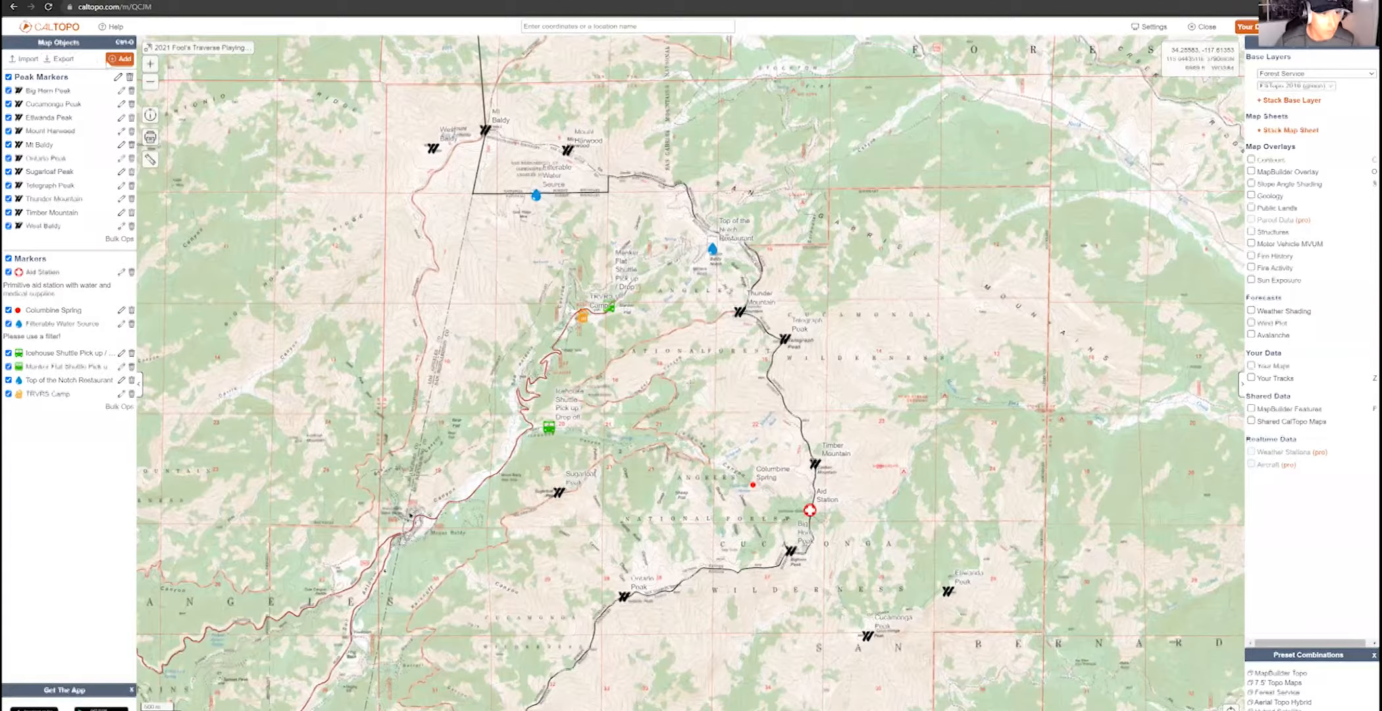
click(116, 61)
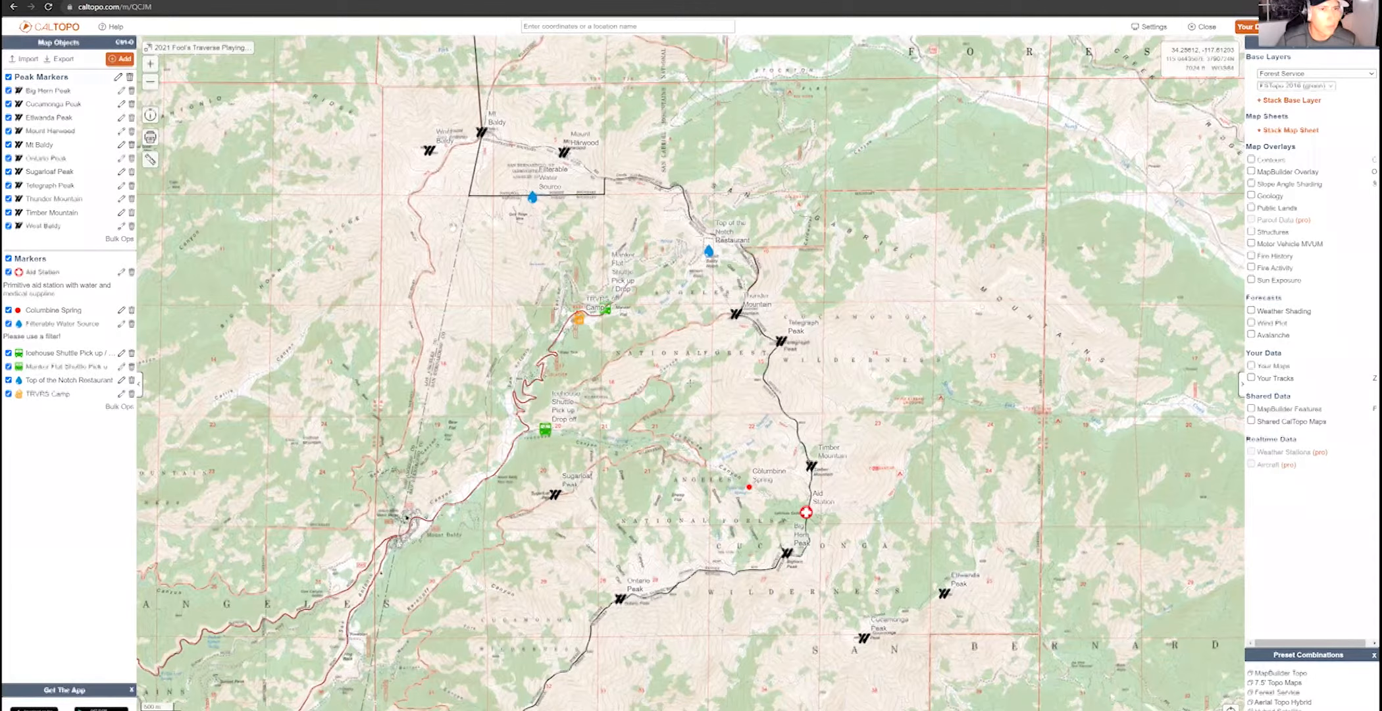
drag(446, 227, 291, 225)
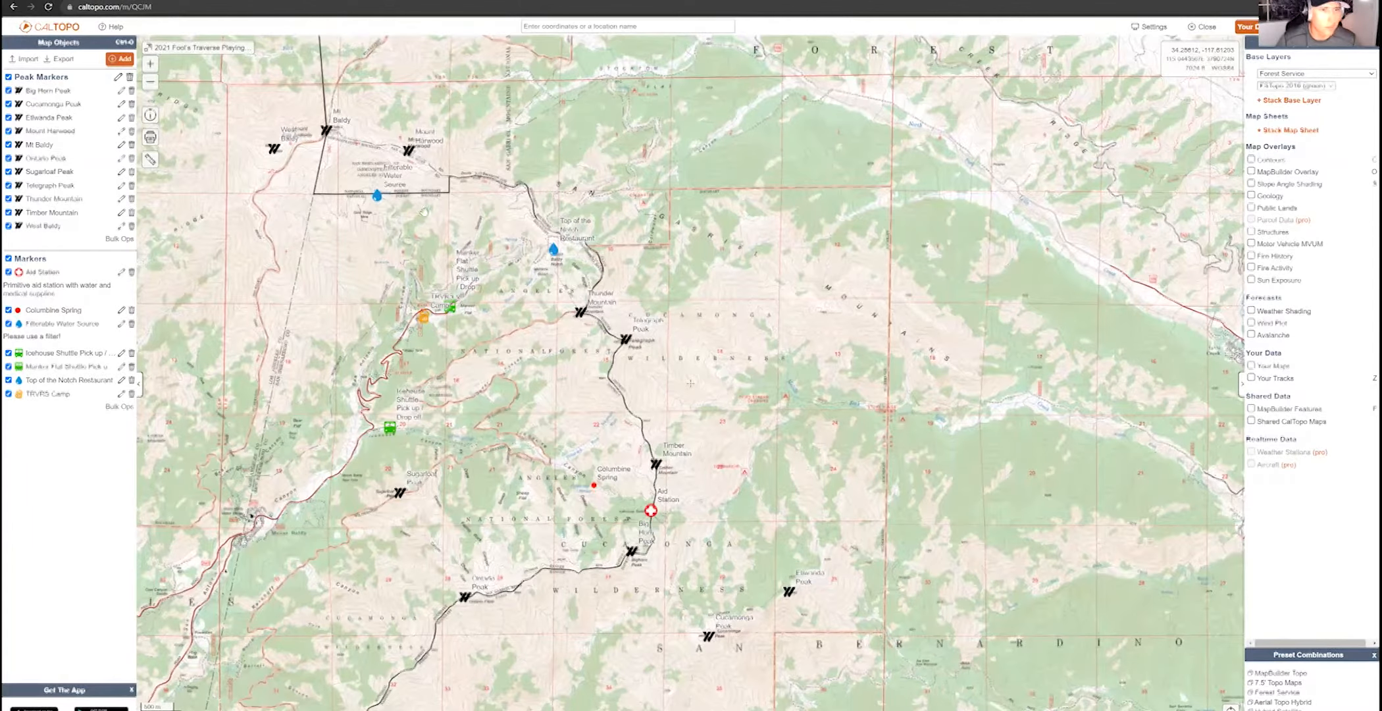
drag(267, 214, 184, 203)
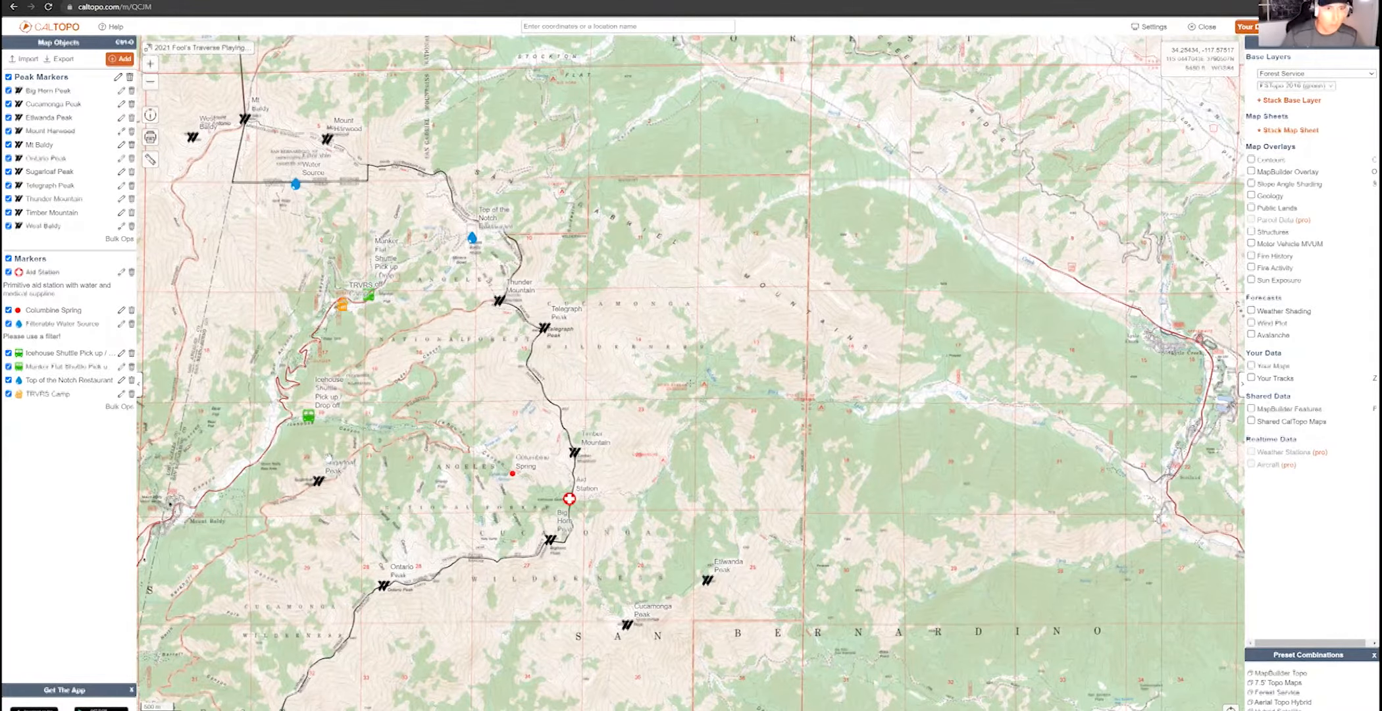
Hide the map objects list to widen the map, and toggle the layer options off and back on
click(138, 383)
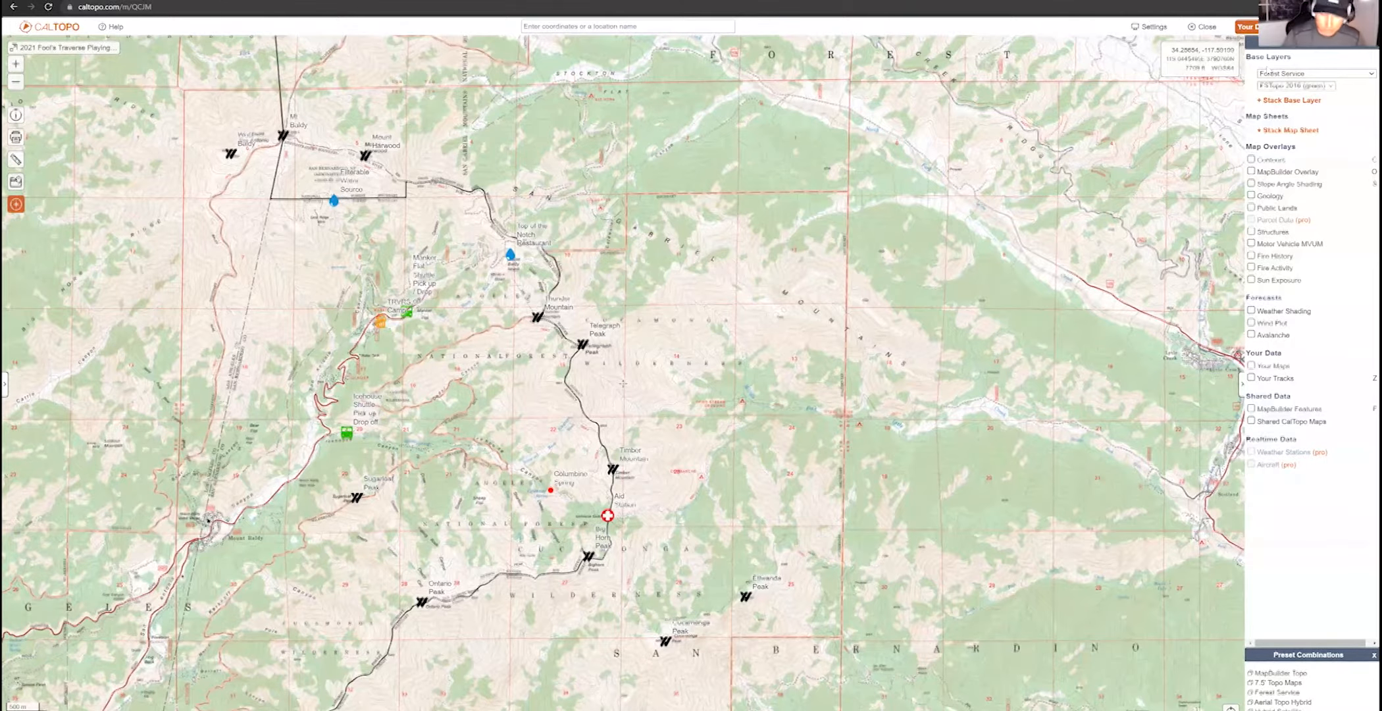
click(1241, 383)
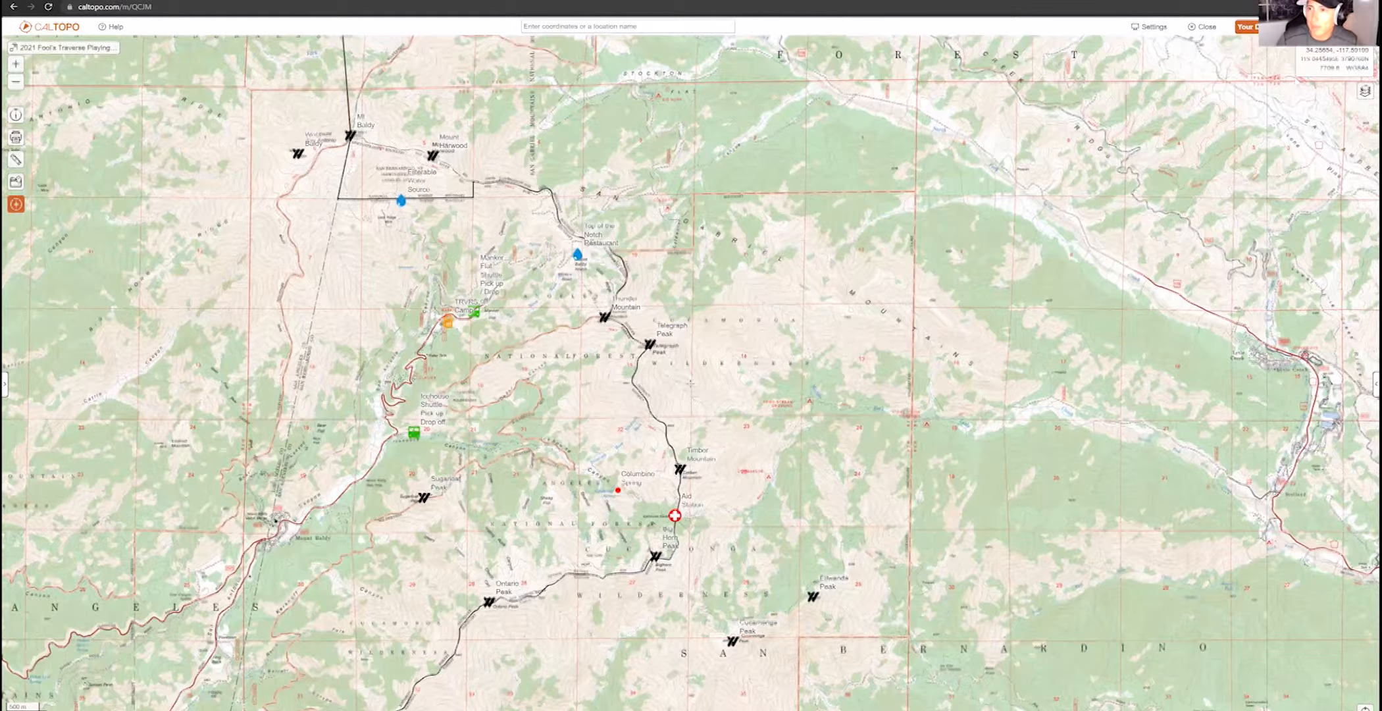
click(1376, 383)
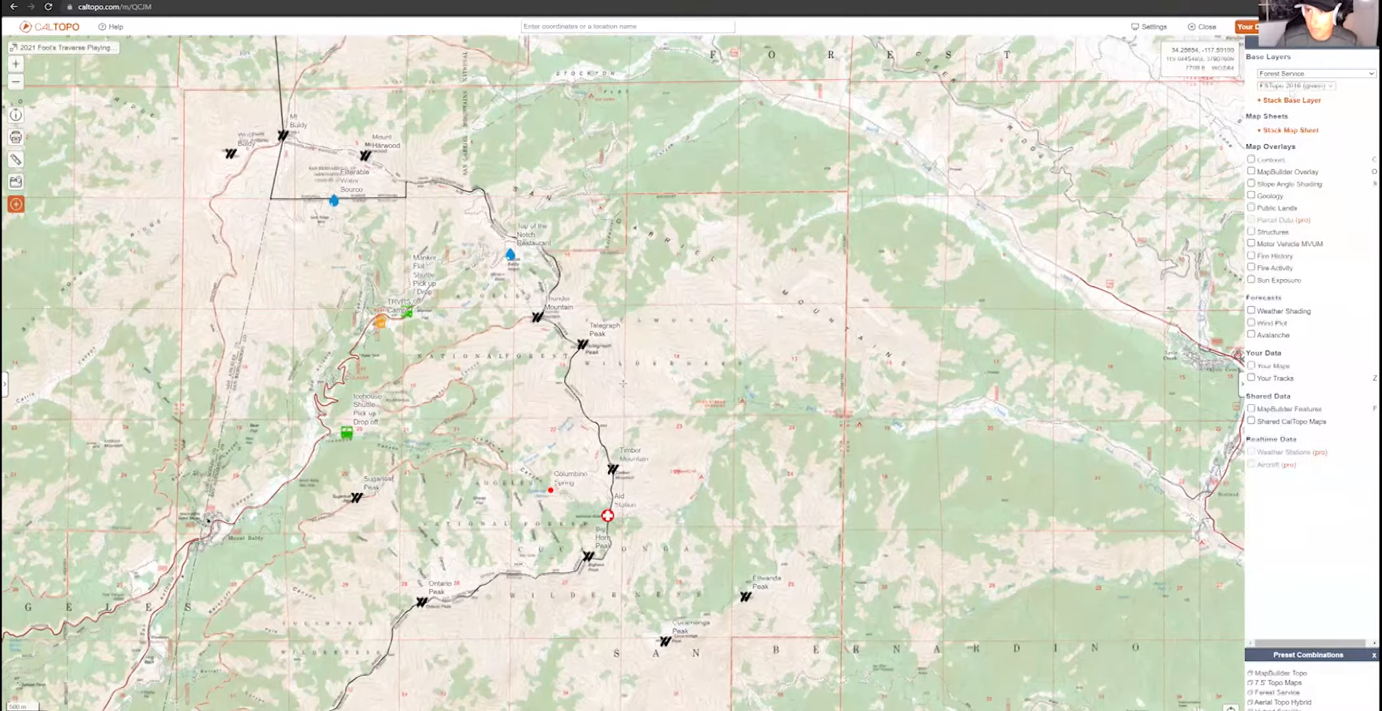
Switch the base layer to MapBuilder Topo and back to Forest Service
click(1286, 79)
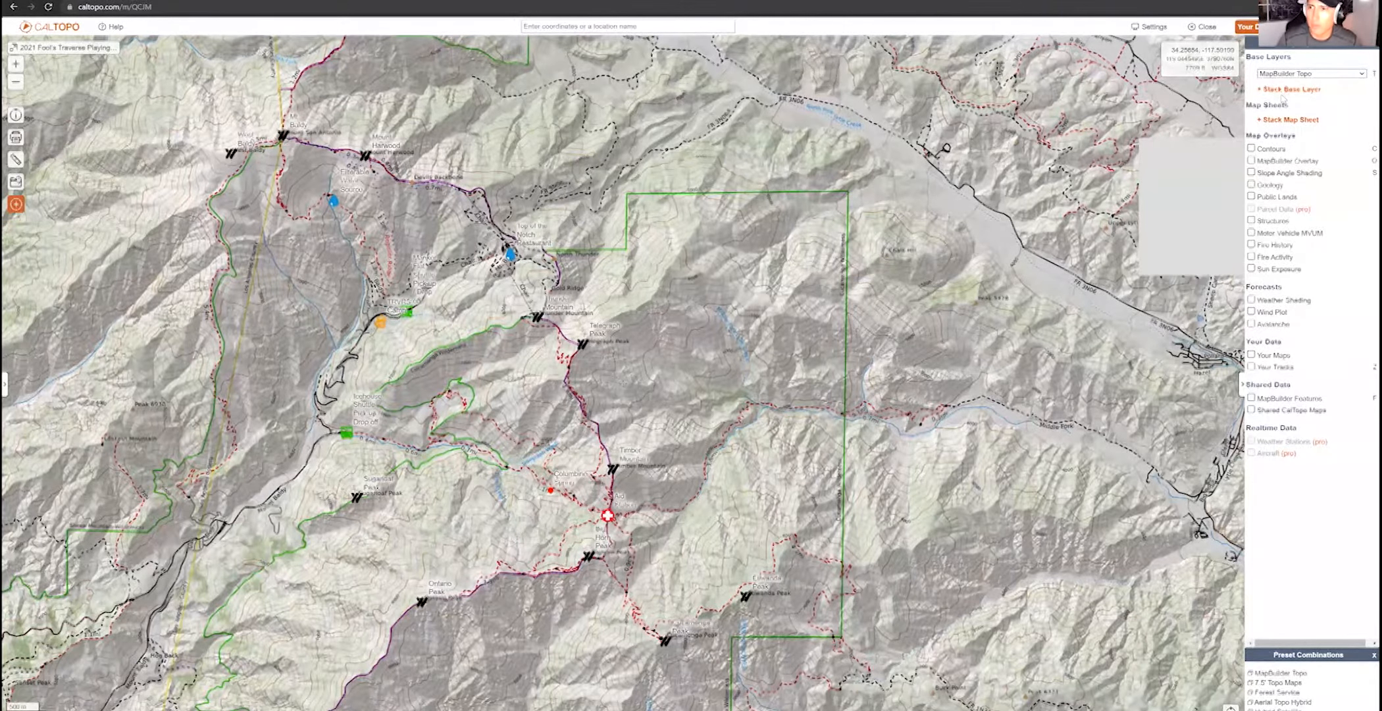
click(1310, 74)
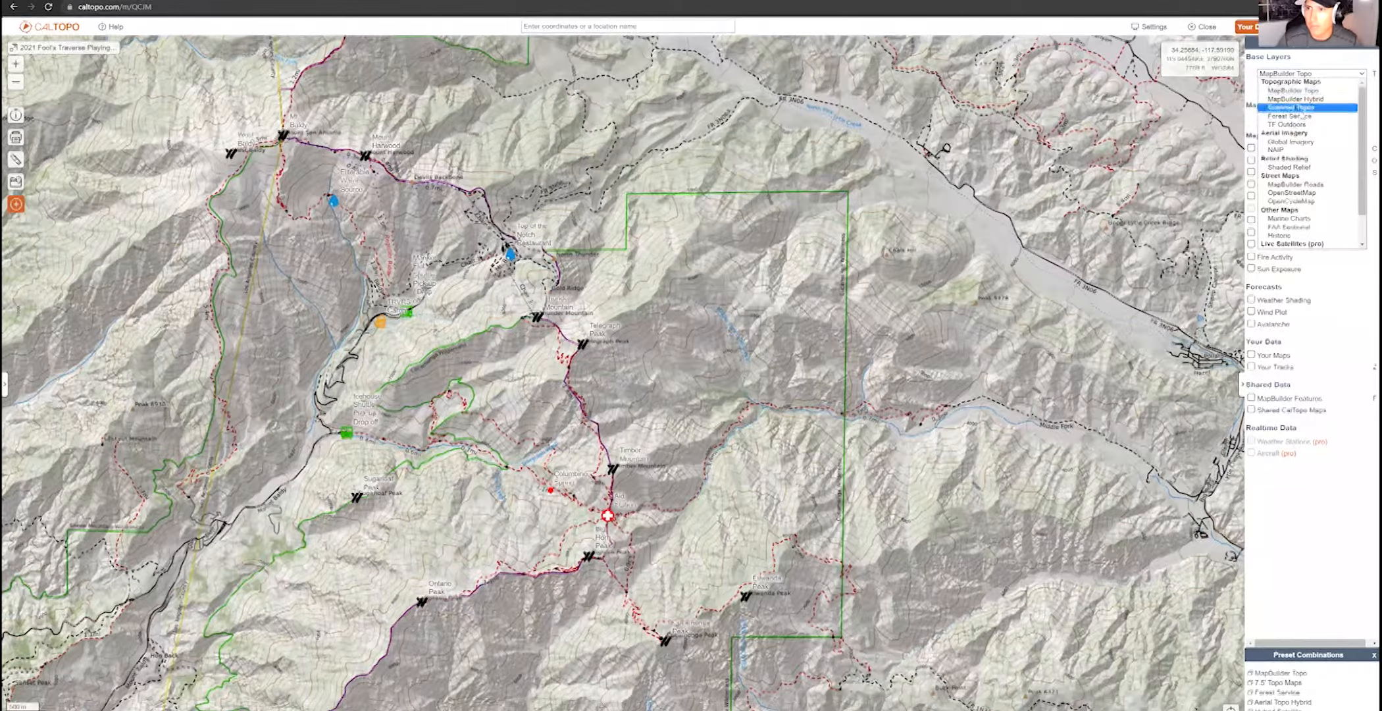
click(1291, 116)
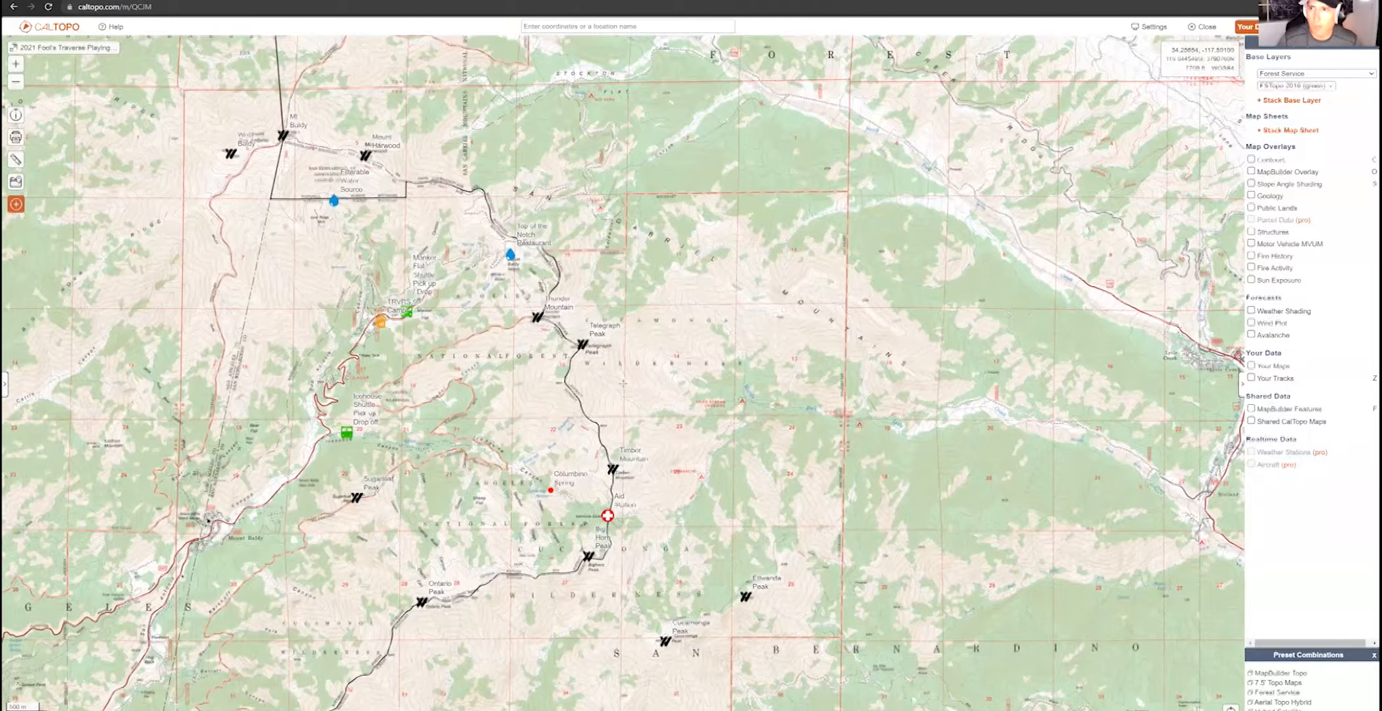
Change the base layer to Scanned Topos and examine the terrain around Mt. Baldy Notch
drag(623, 382, 911, 431)
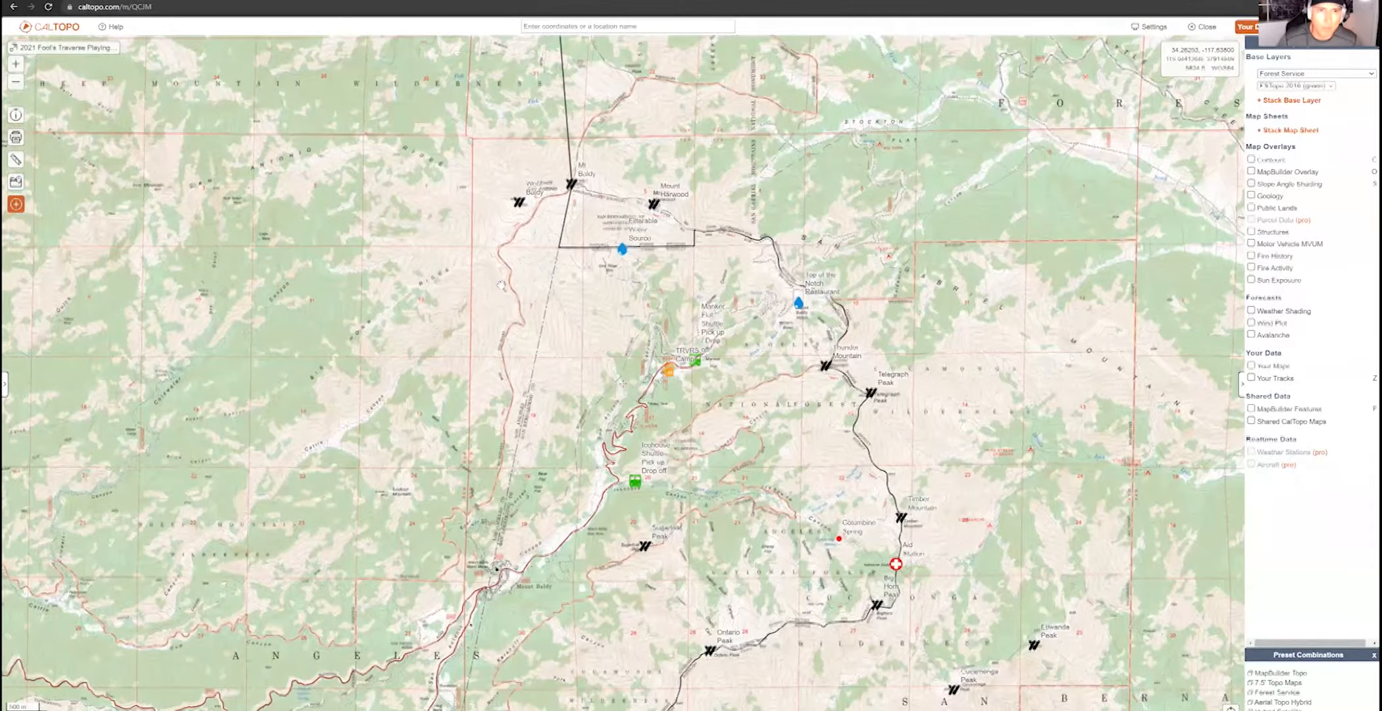
key(u)
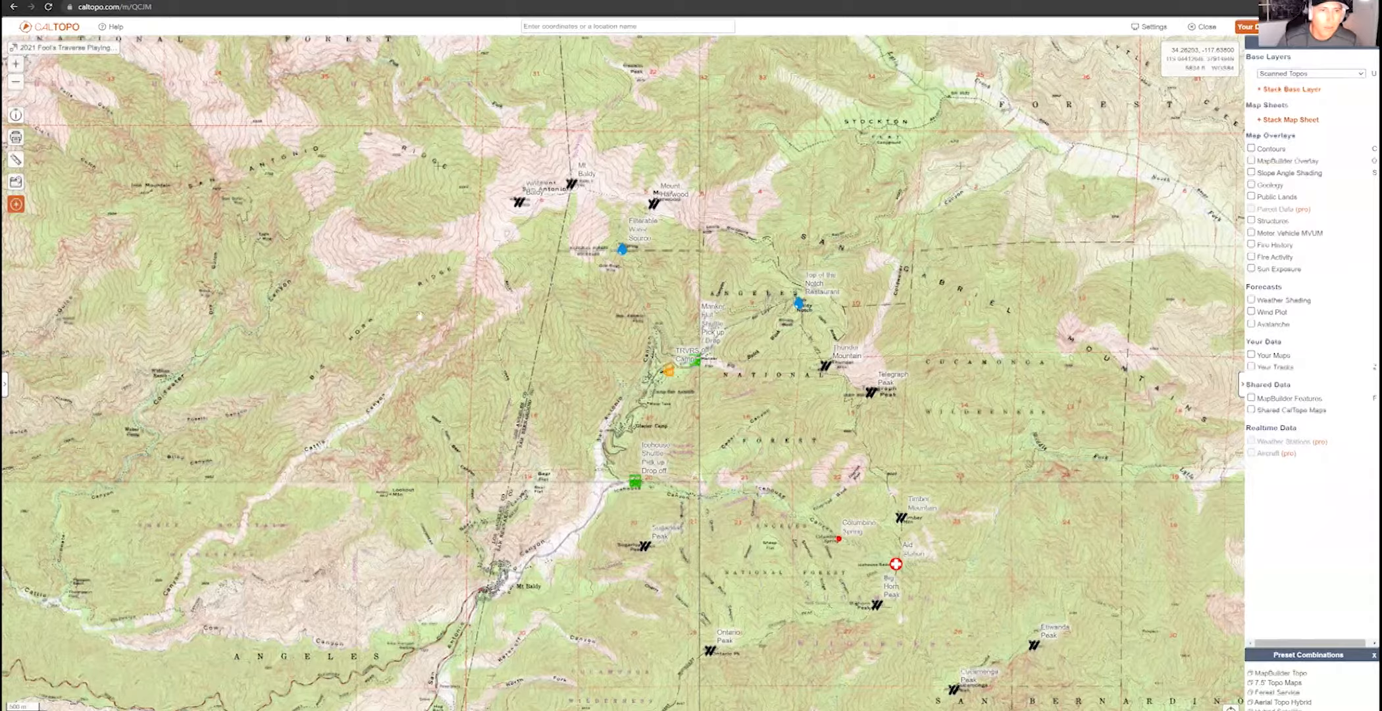
scroll(758, 273, up, 3)
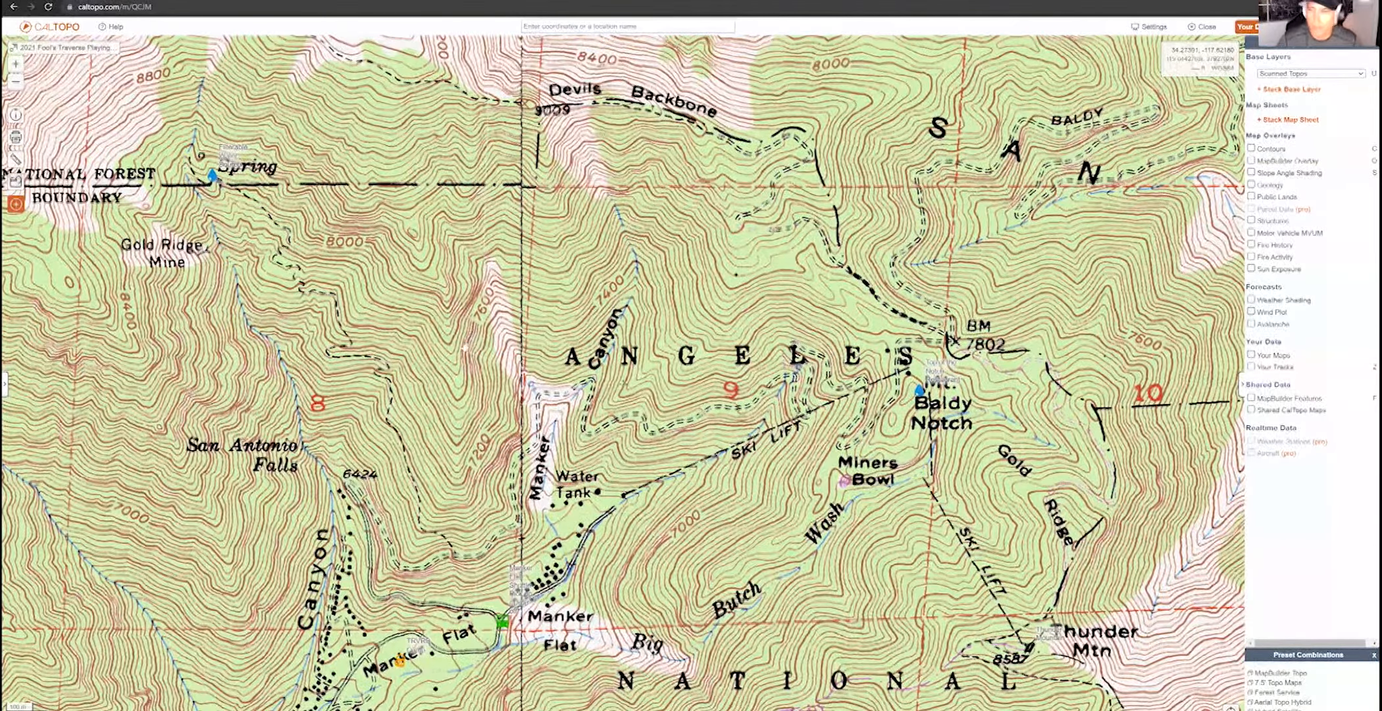
scroll(469, 366, down, 1)
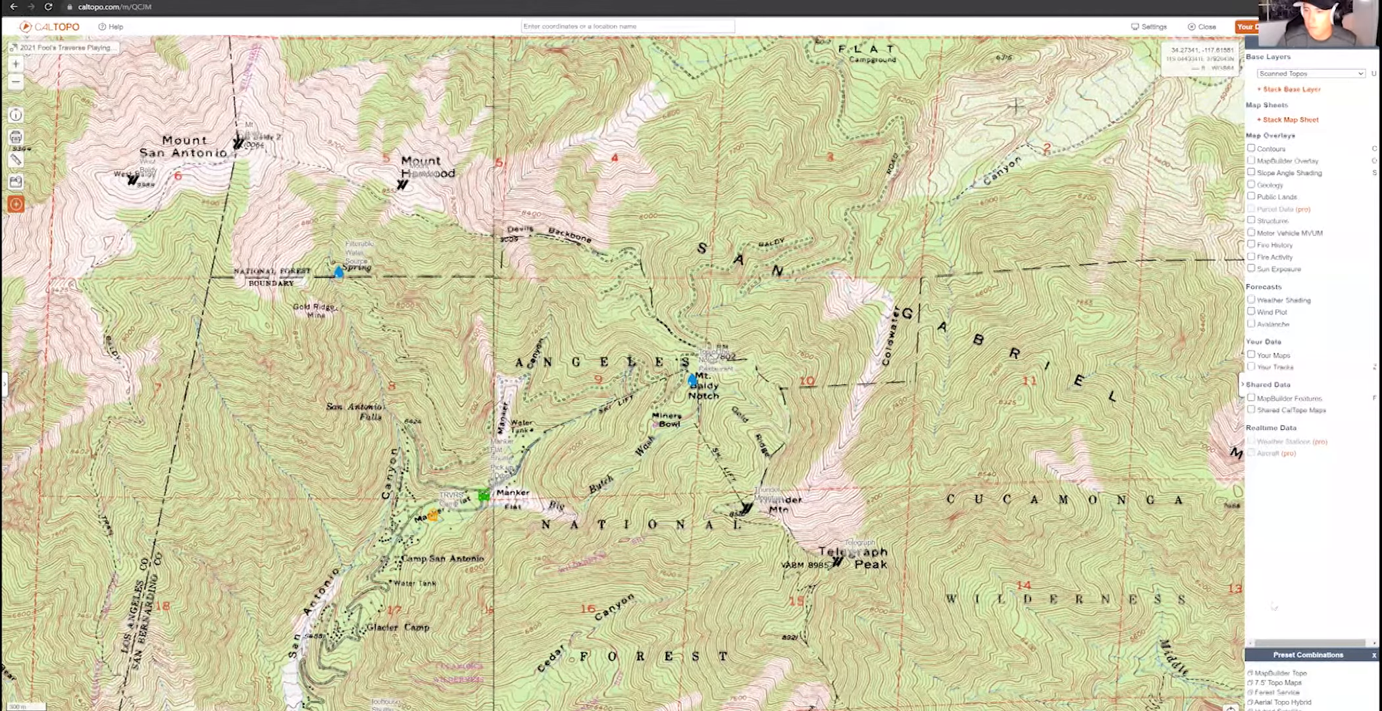
Compare the preset layer combinations by applying Forest Service, MapBuilder Topo and finally 7.5' Topo Maps
click(1277, 692)
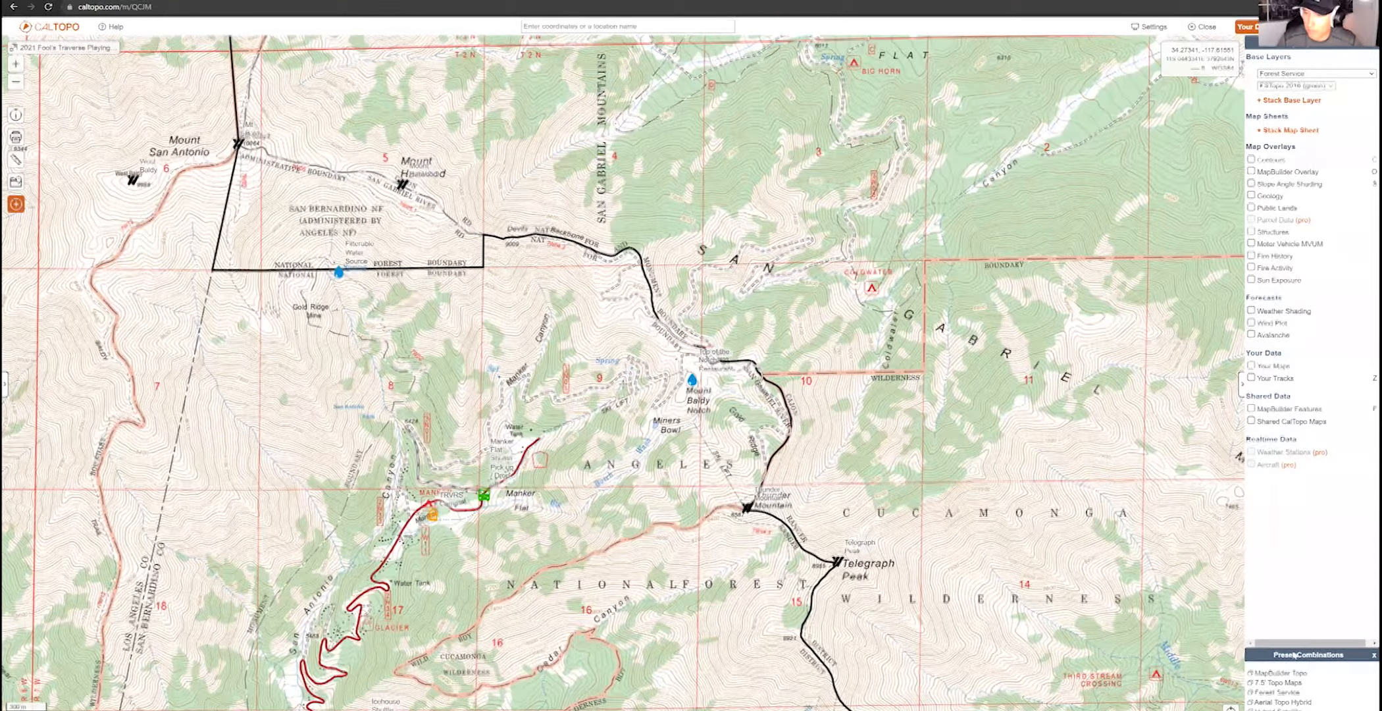
click(1277, 673)
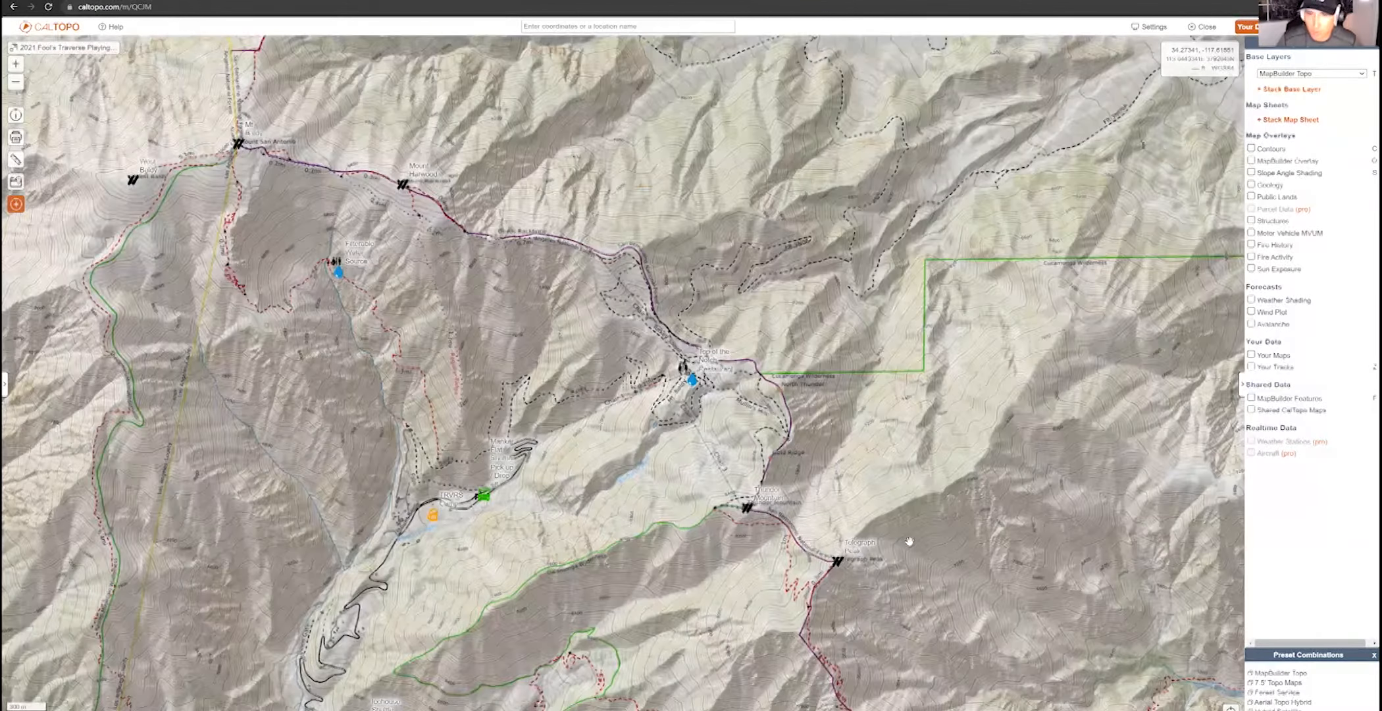
drag(653, 403, 792, 416)
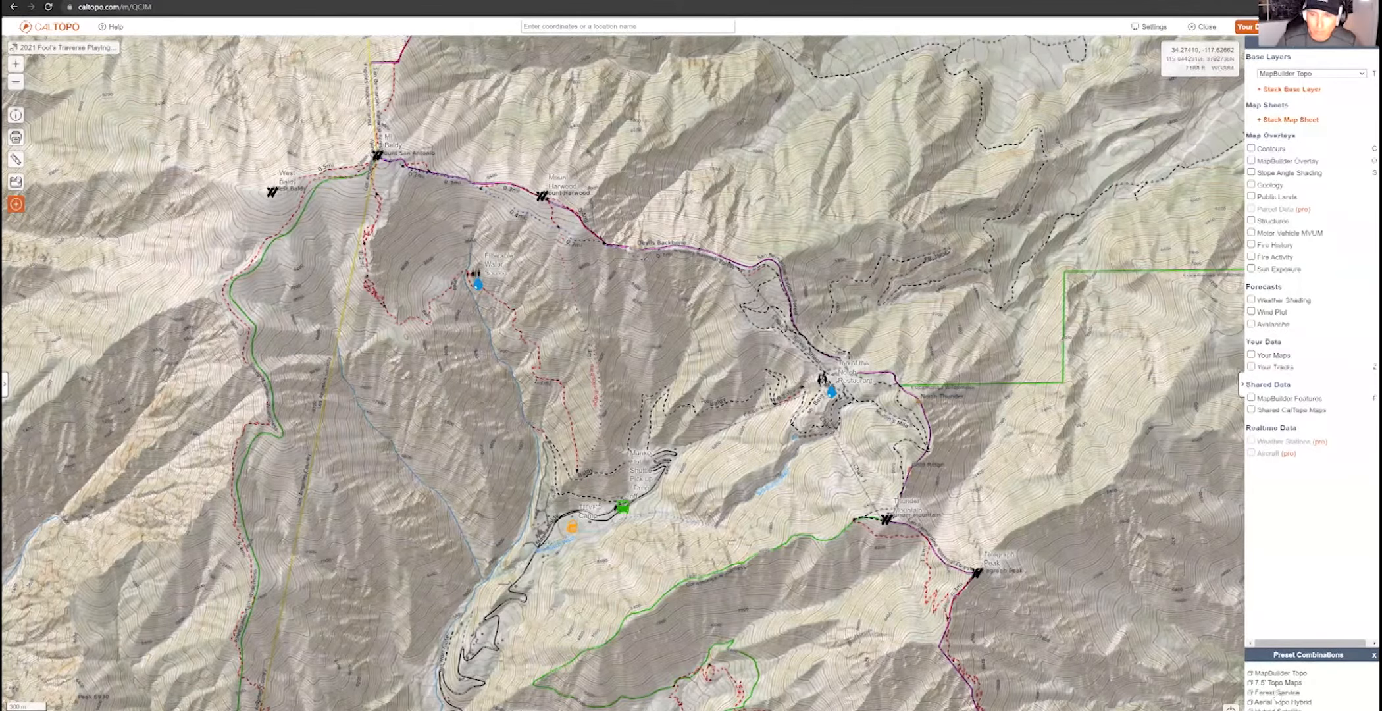
click(1278, 682)
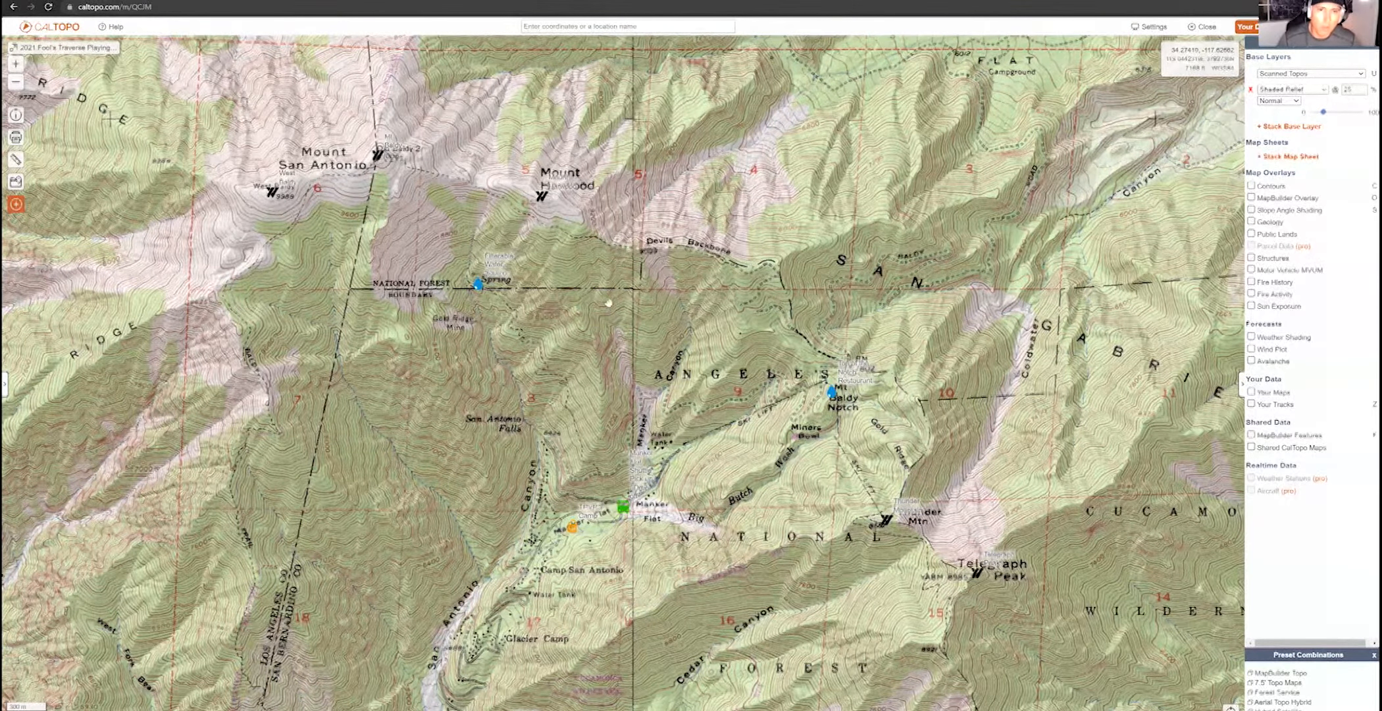
Examine the scanned topo terrain between Mount San Antonio, Mount Harwood and Manker Flat at different scales
scroll(693, 322, down, 2)
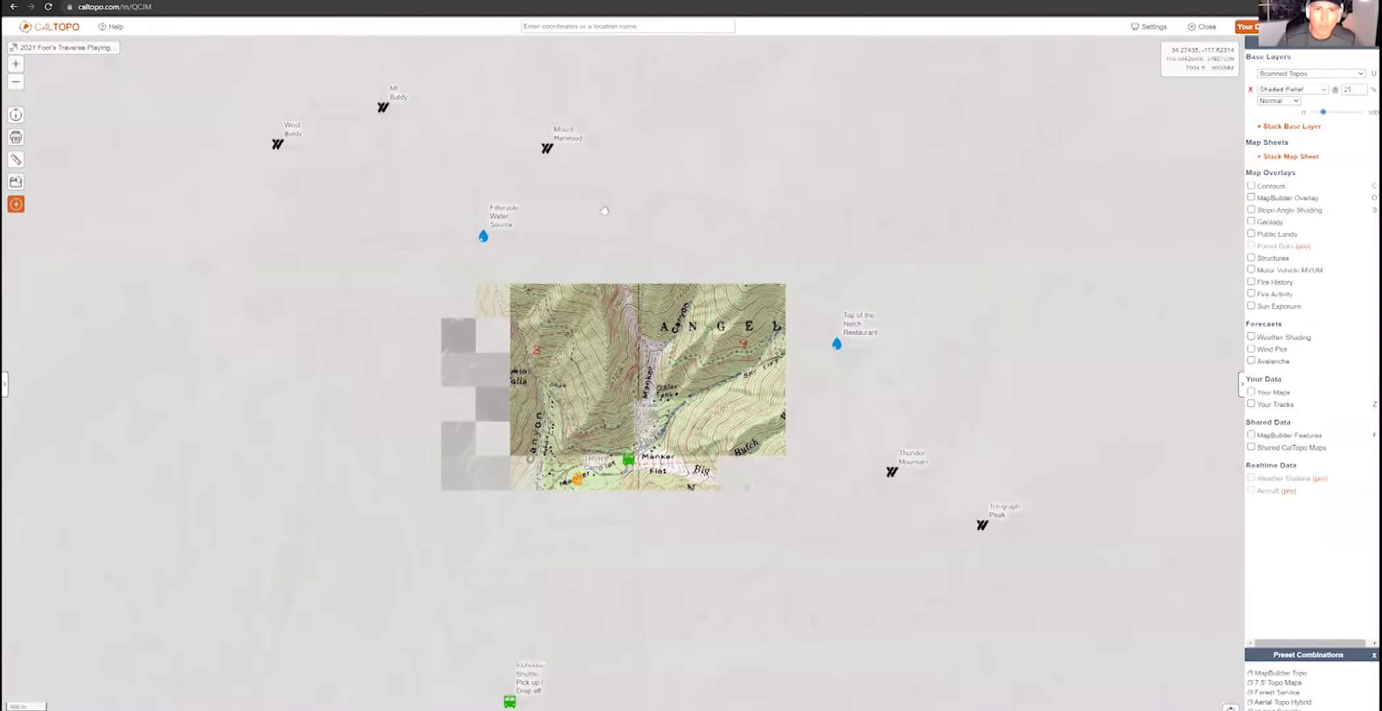
drag(604, 208, 739, 289)
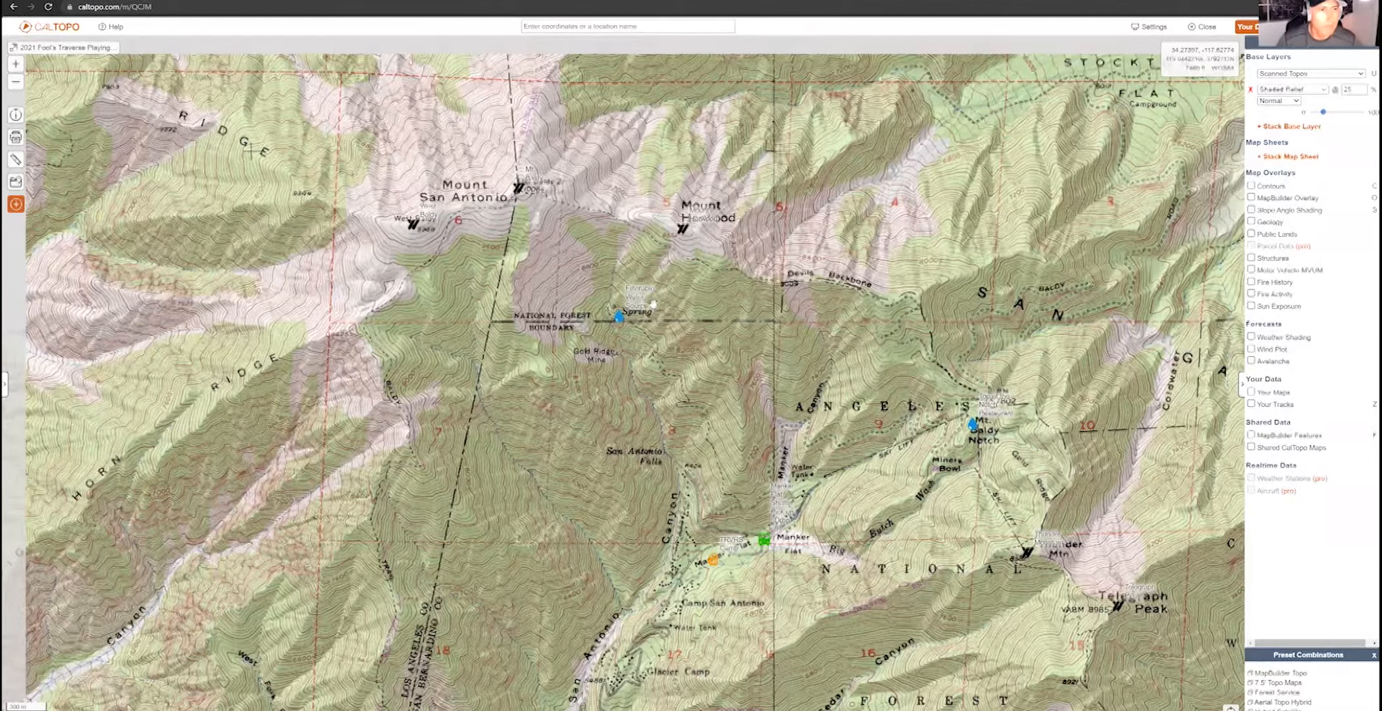
scroll(465, 301, up, 2)
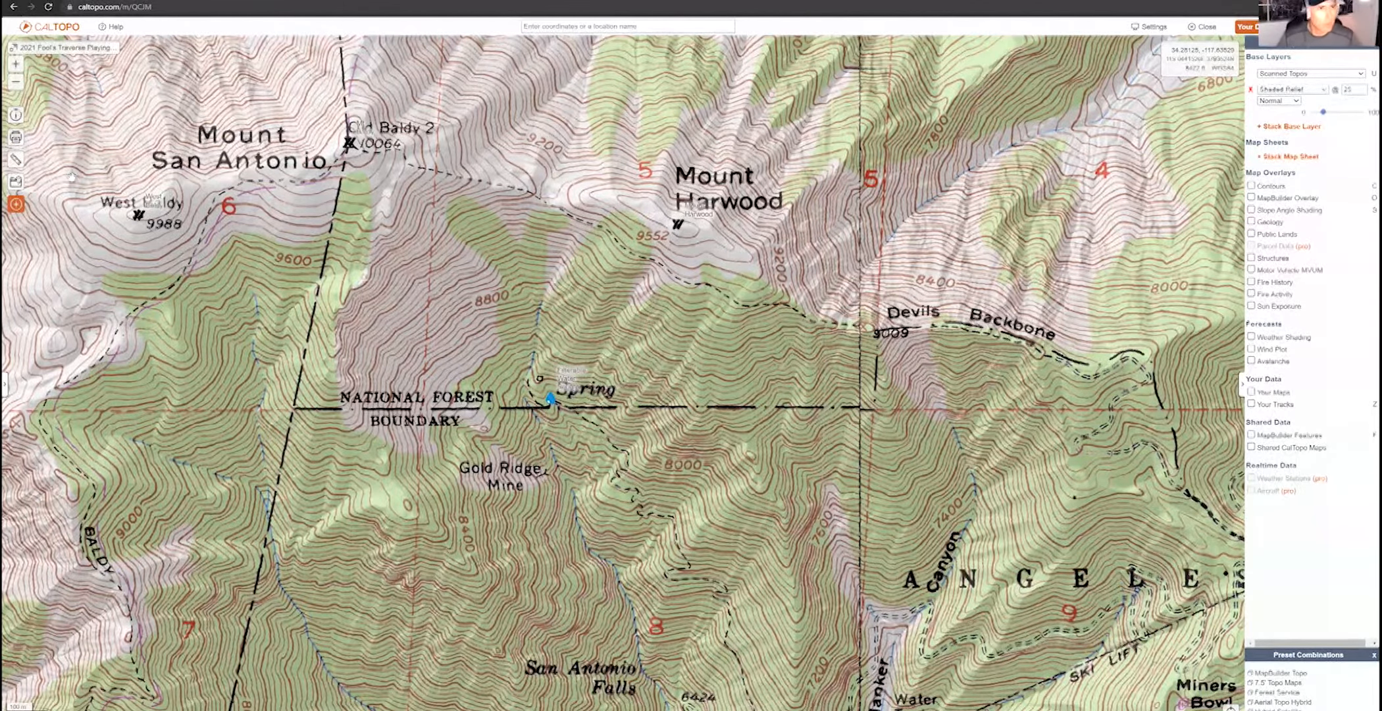
scroll(772, 367, down, 3)
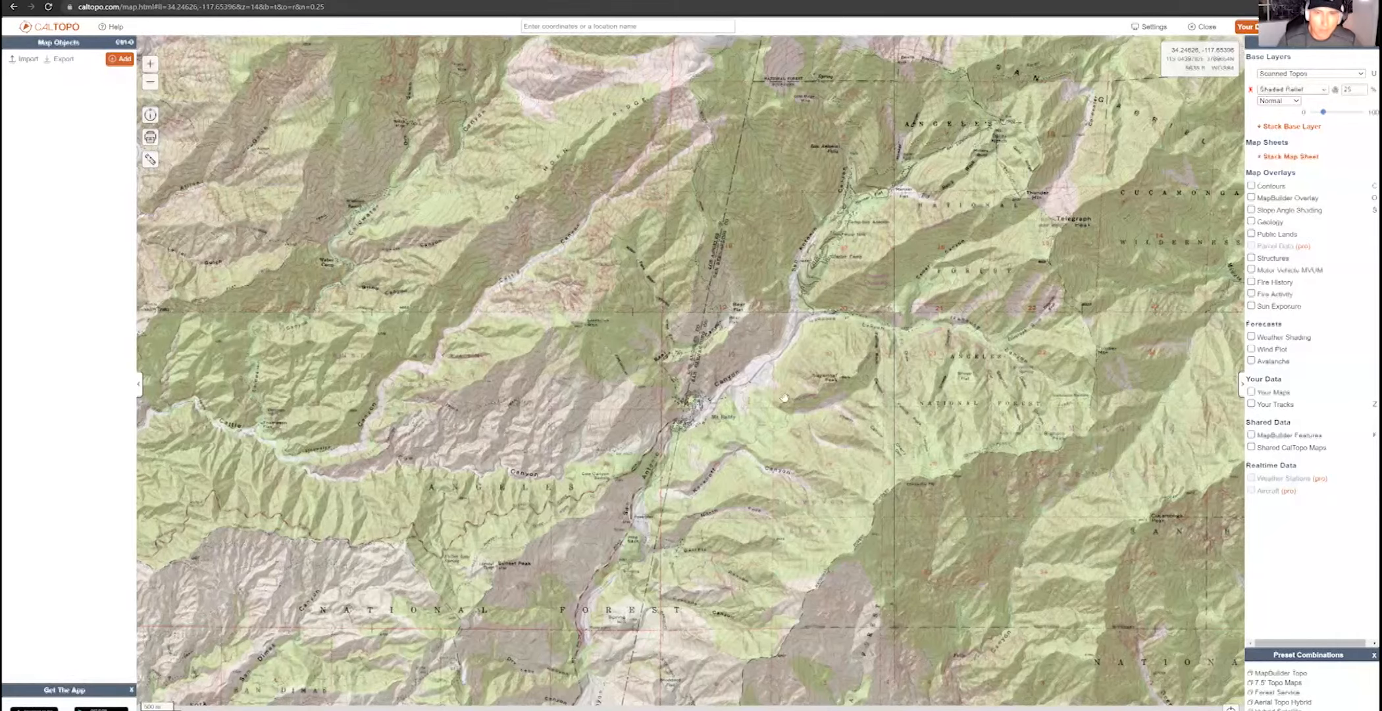
Focus the blank map on Icehouse Canyon and change the base layer to Forest Service
scroll(723, 356, up, 2)
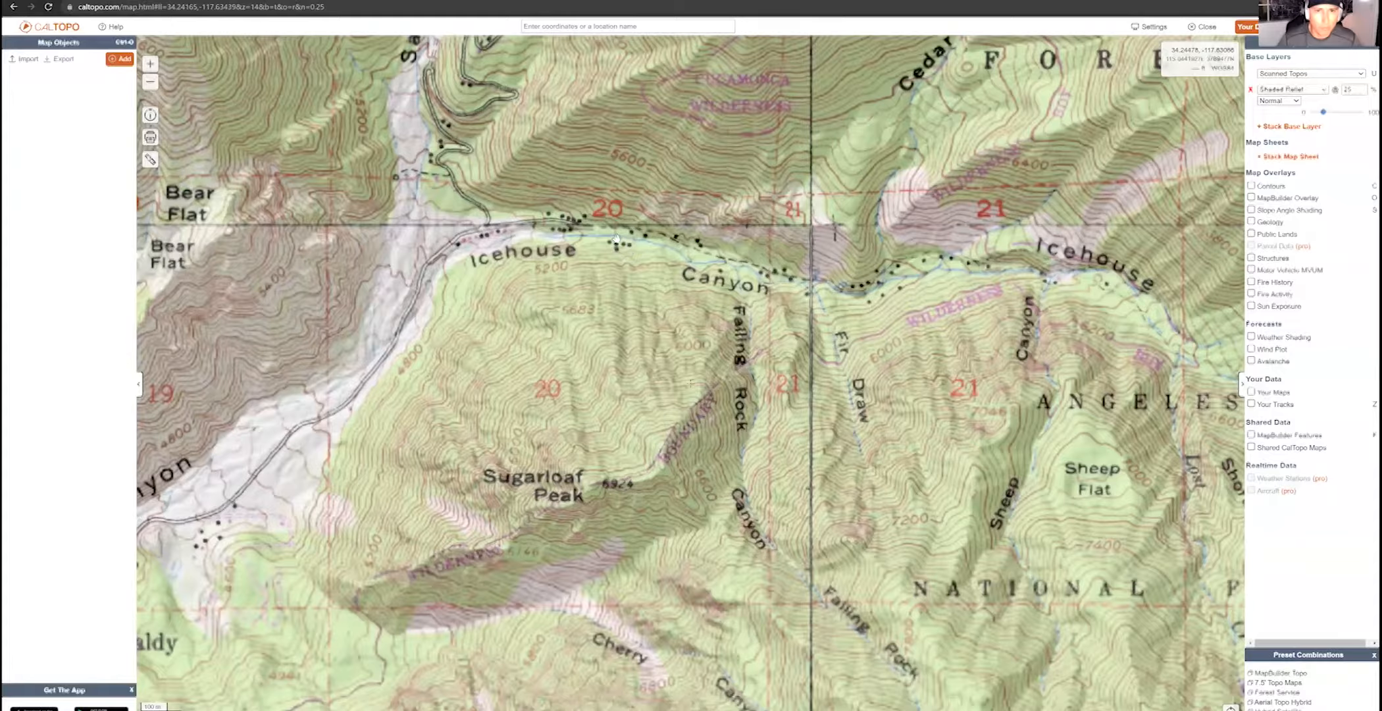
drag(621, 244, 660, 244)
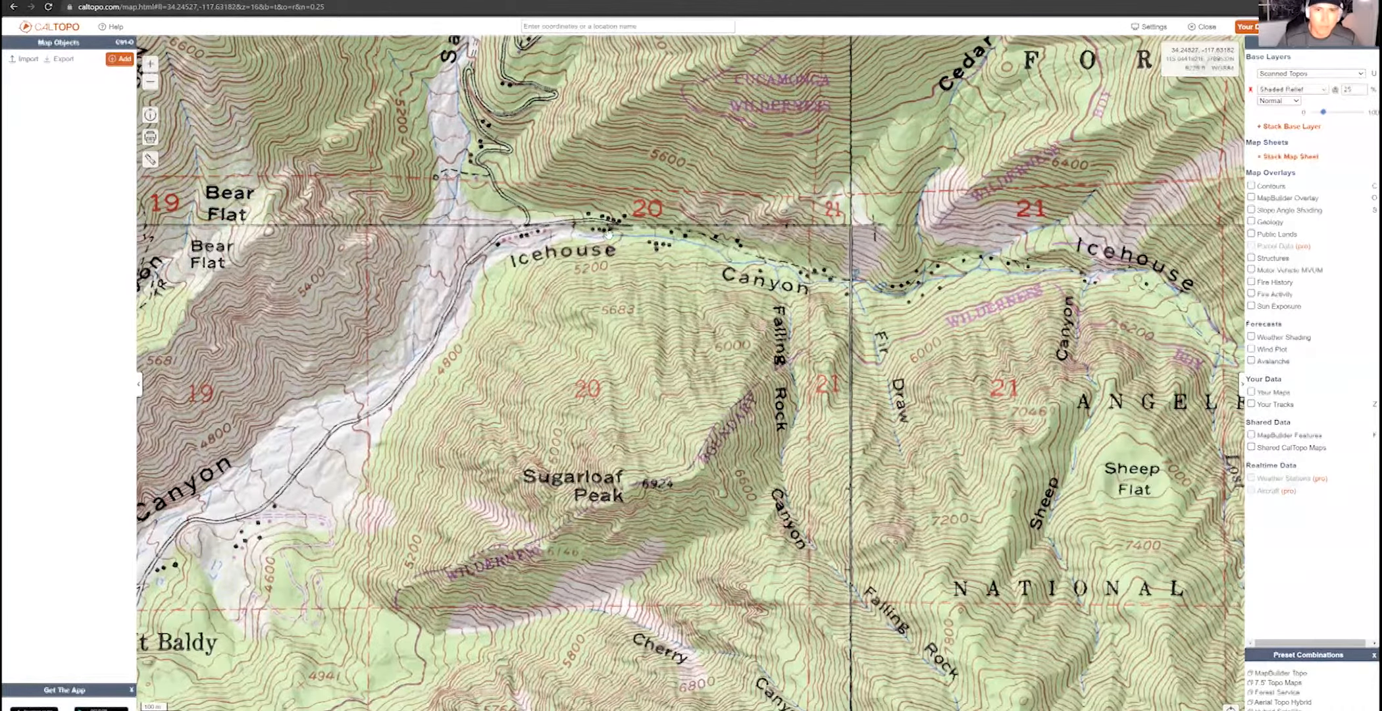
drag(676, 227, 690, 227)
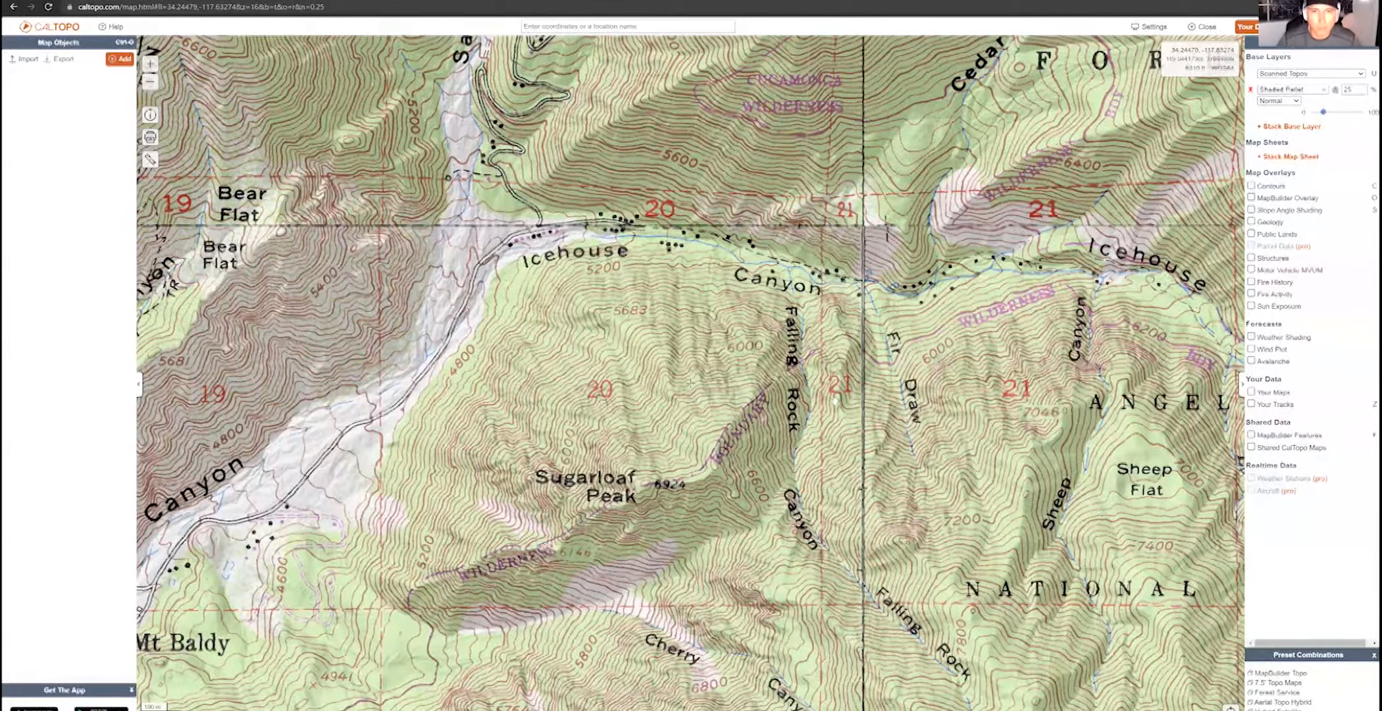
scroll(497, 141, up, 1)
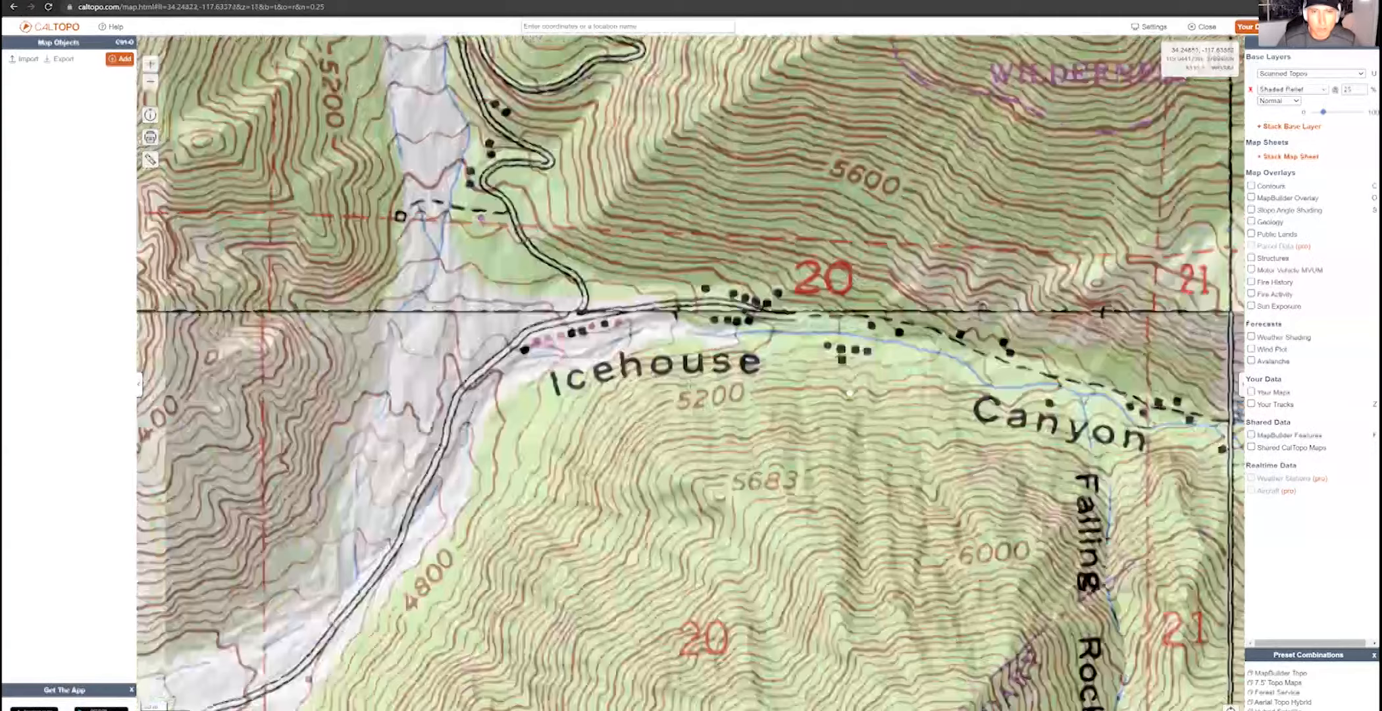
click(1315, 75)
click(1308, 116)
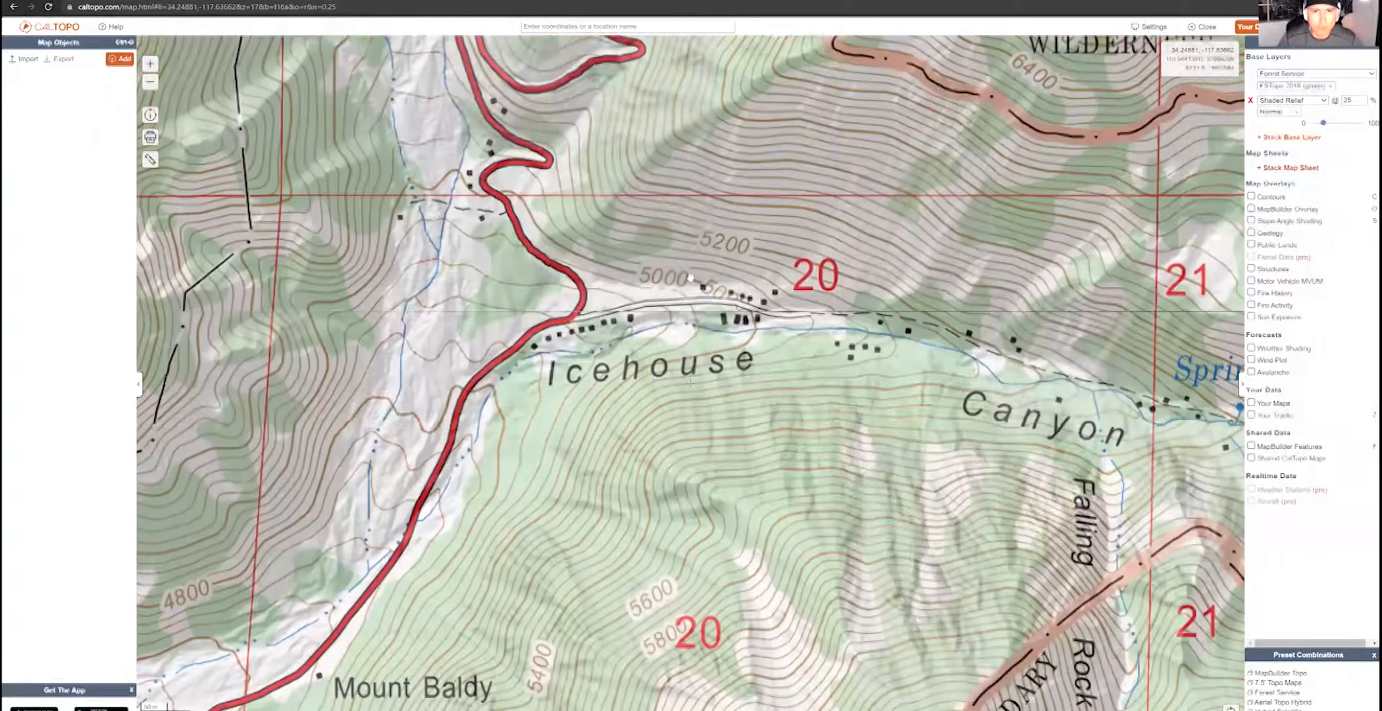
Examine the end of the road and the start of the trail in Icehouse Canyon on the Forest Service layer
drag(809, 315, 705, 283)
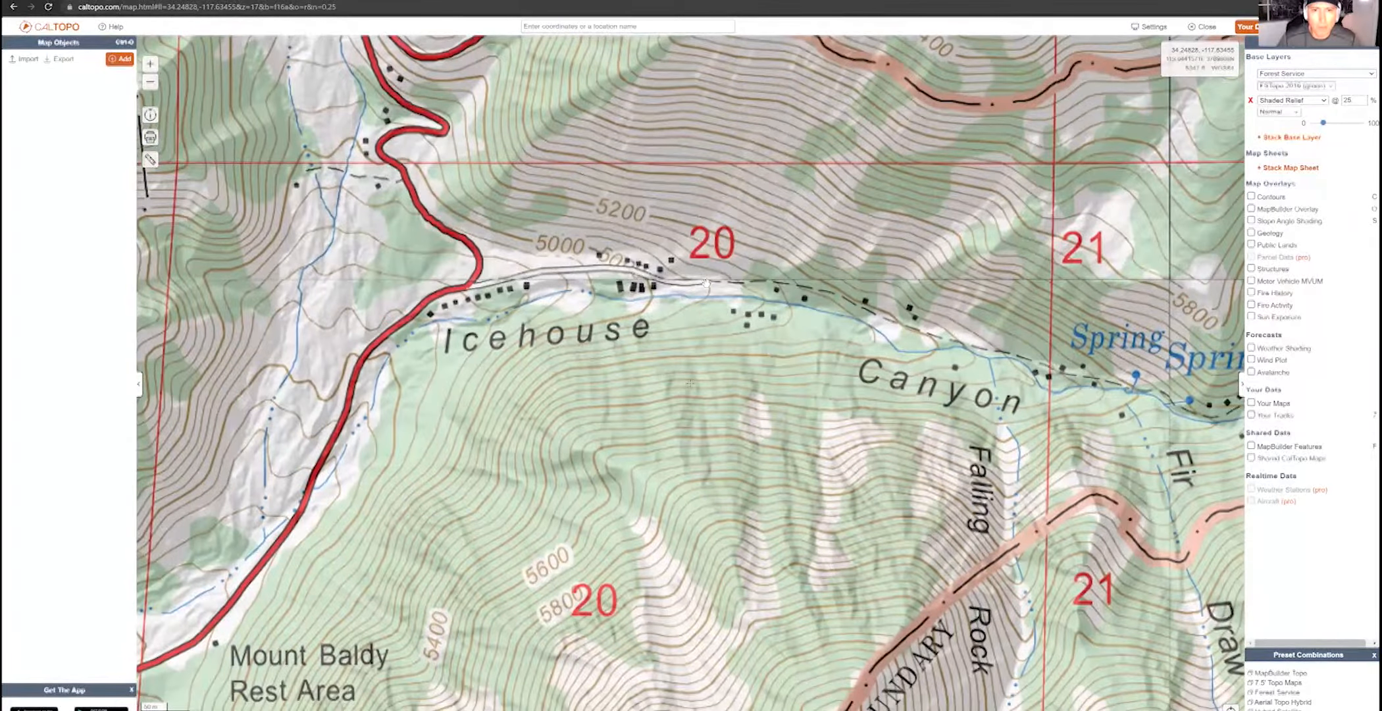
click(705, 283)
drag(756, 339, 781, 368)
click(781, 368)
drag(753, 302, 703, 335)
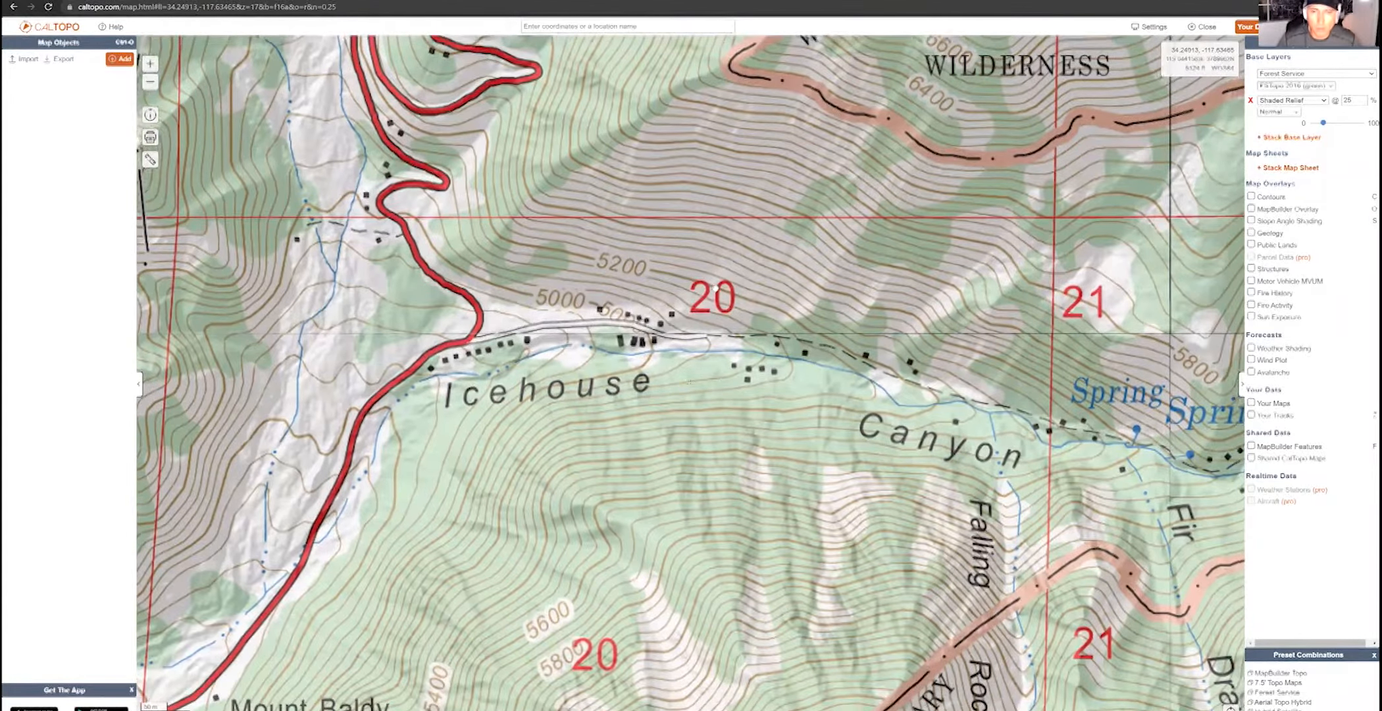
drag(697, 287, 694, 246)
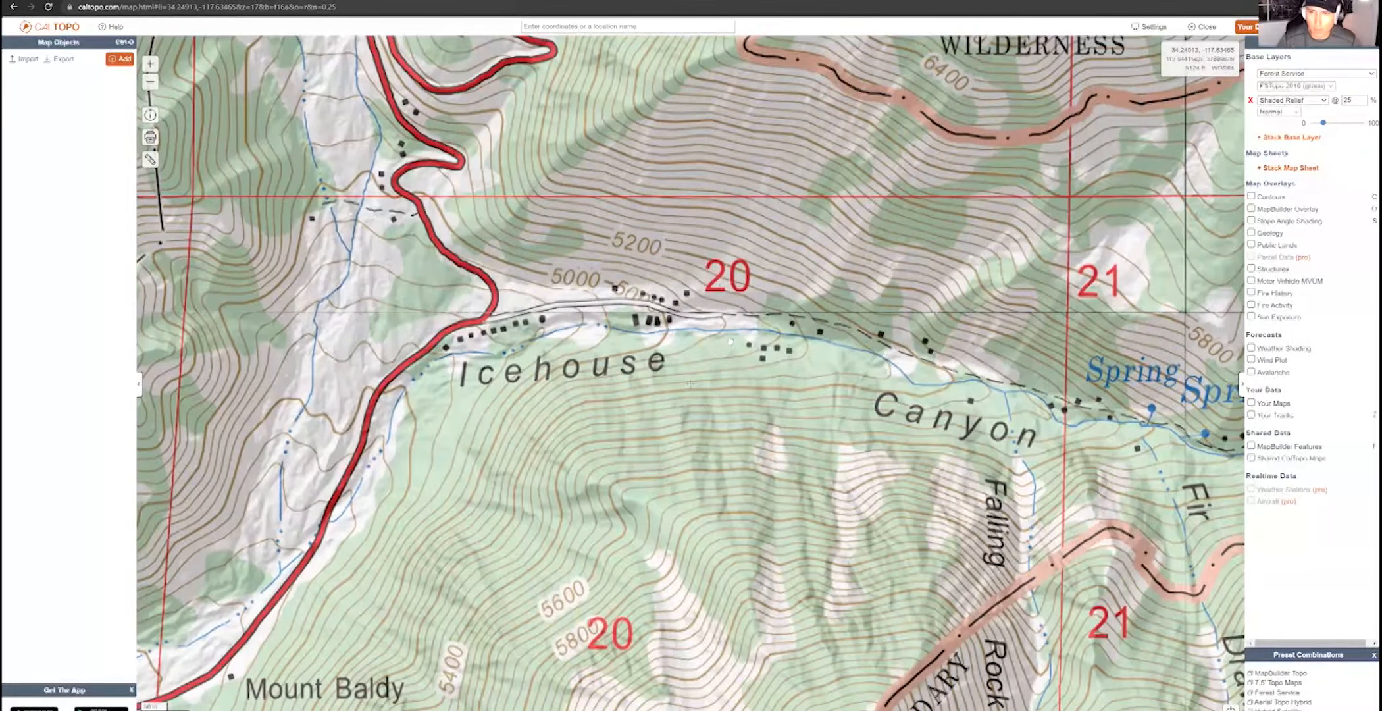
drag(734, 343, 709, 369)
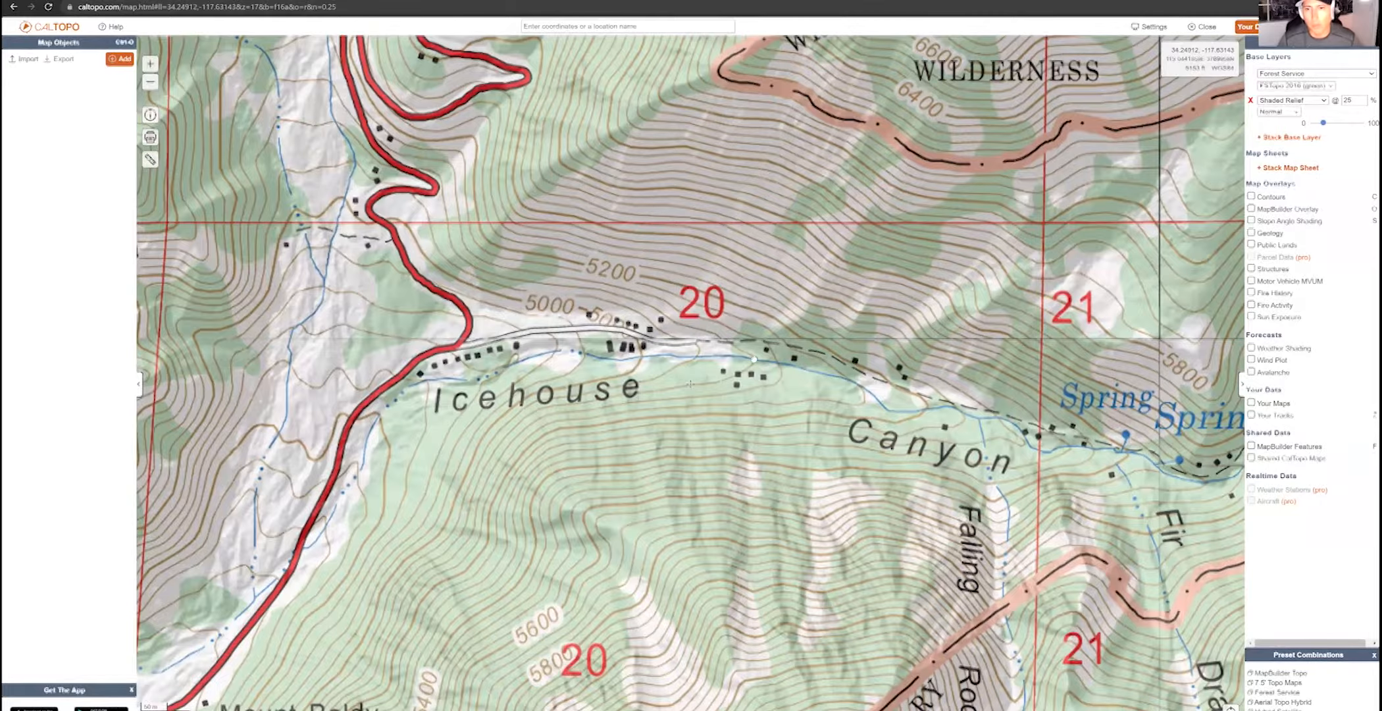
drag(799, 377, 840, 378)
drag(776, 342, 689, 321)
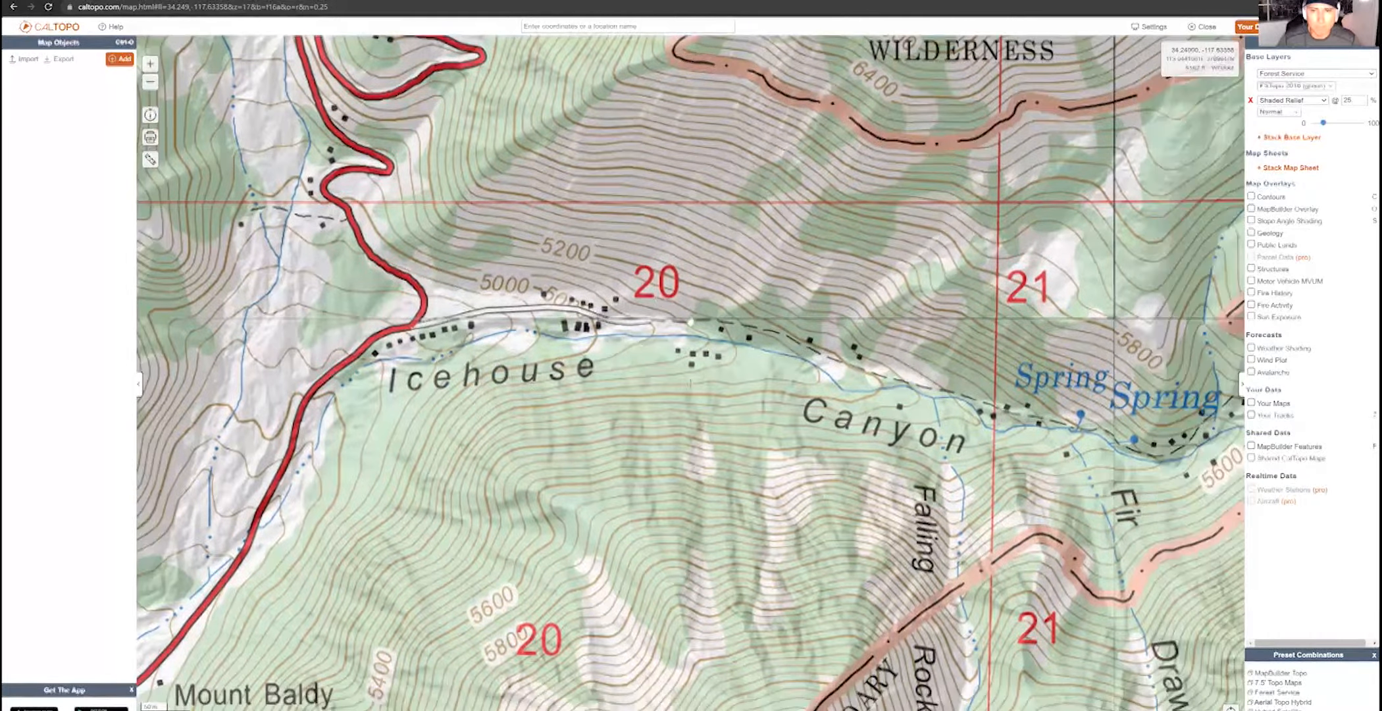
Start a new line at the Icehouse Canyon trailhead and follow the OSM-snapped trail east toward the mouth of Falling Rock Canyon
click(602, 294)
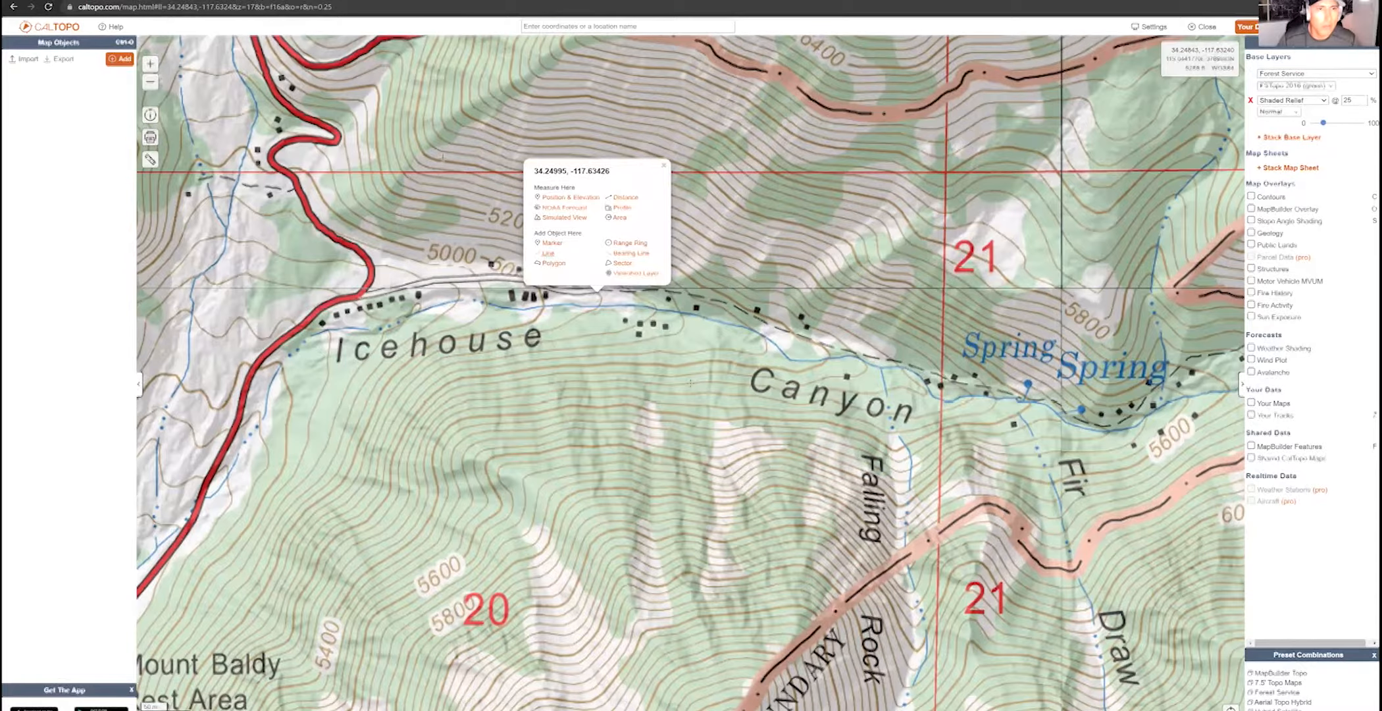
click(547, 253)
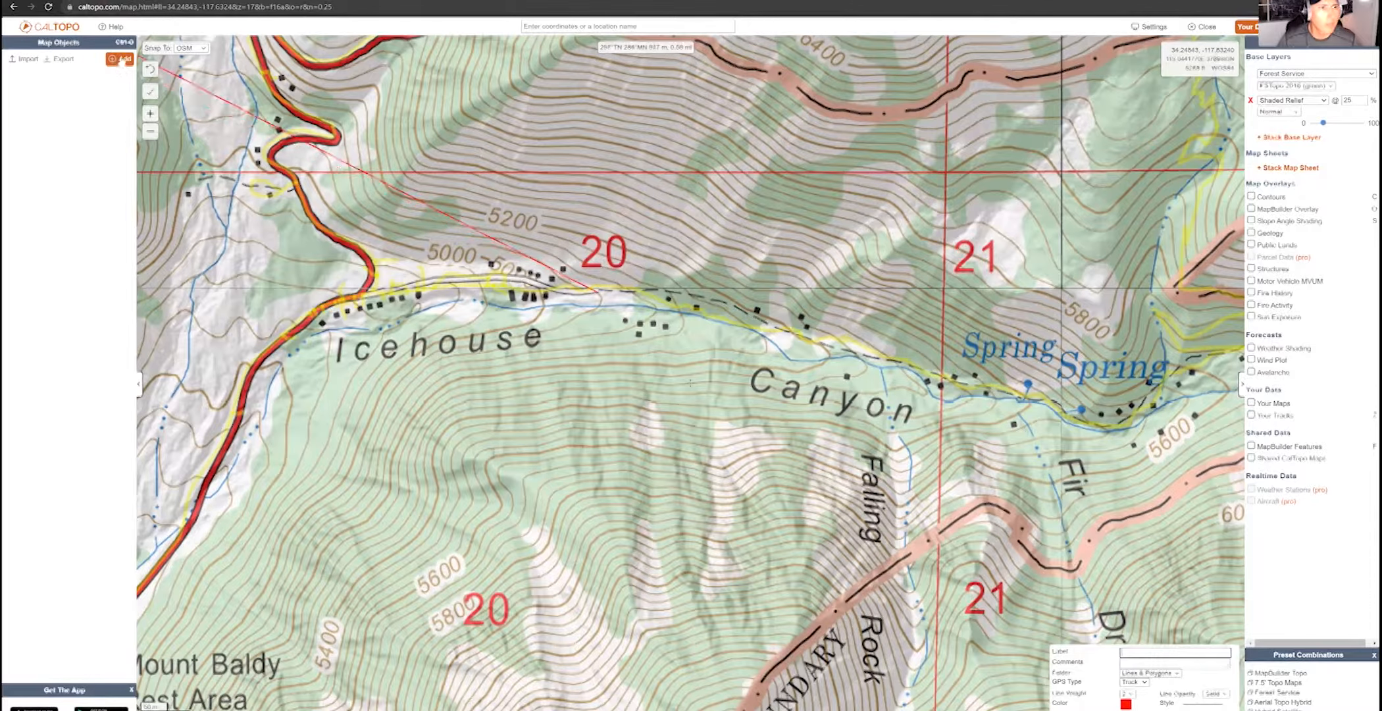
click(603, 296)
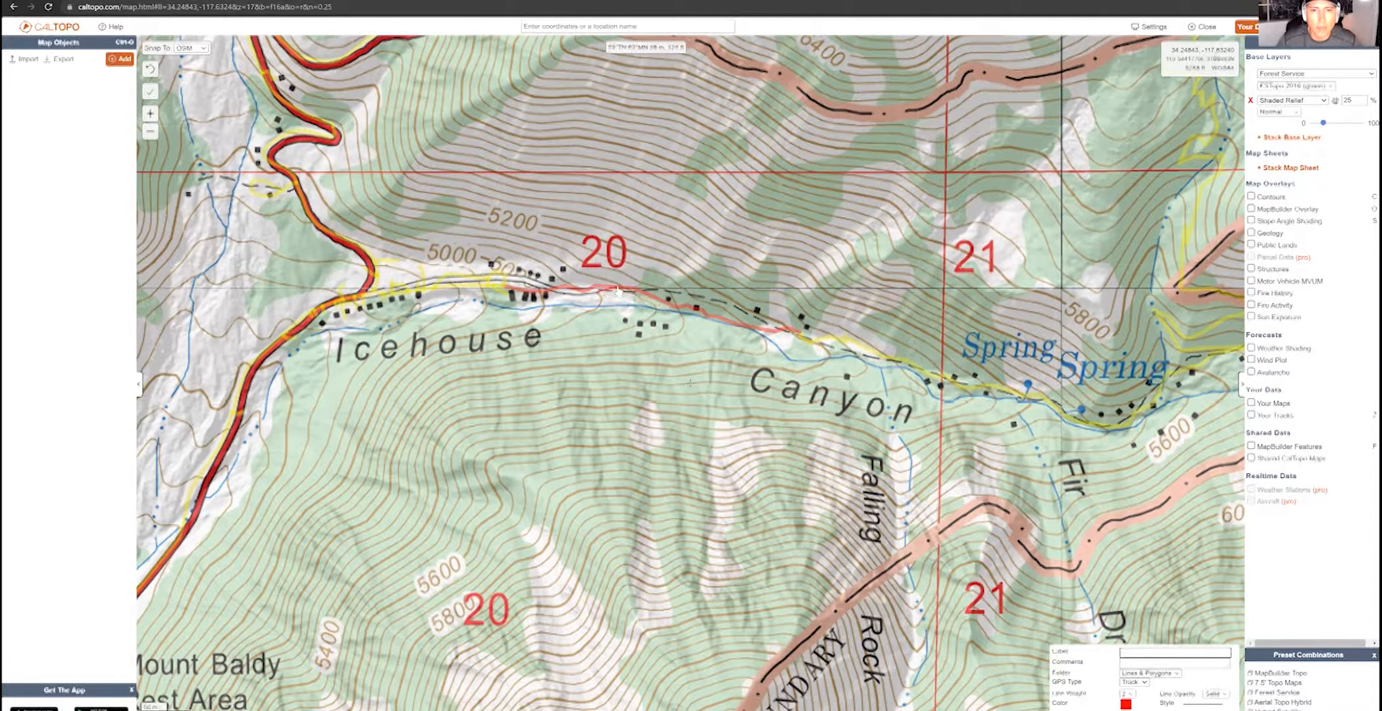
click(621, 289)
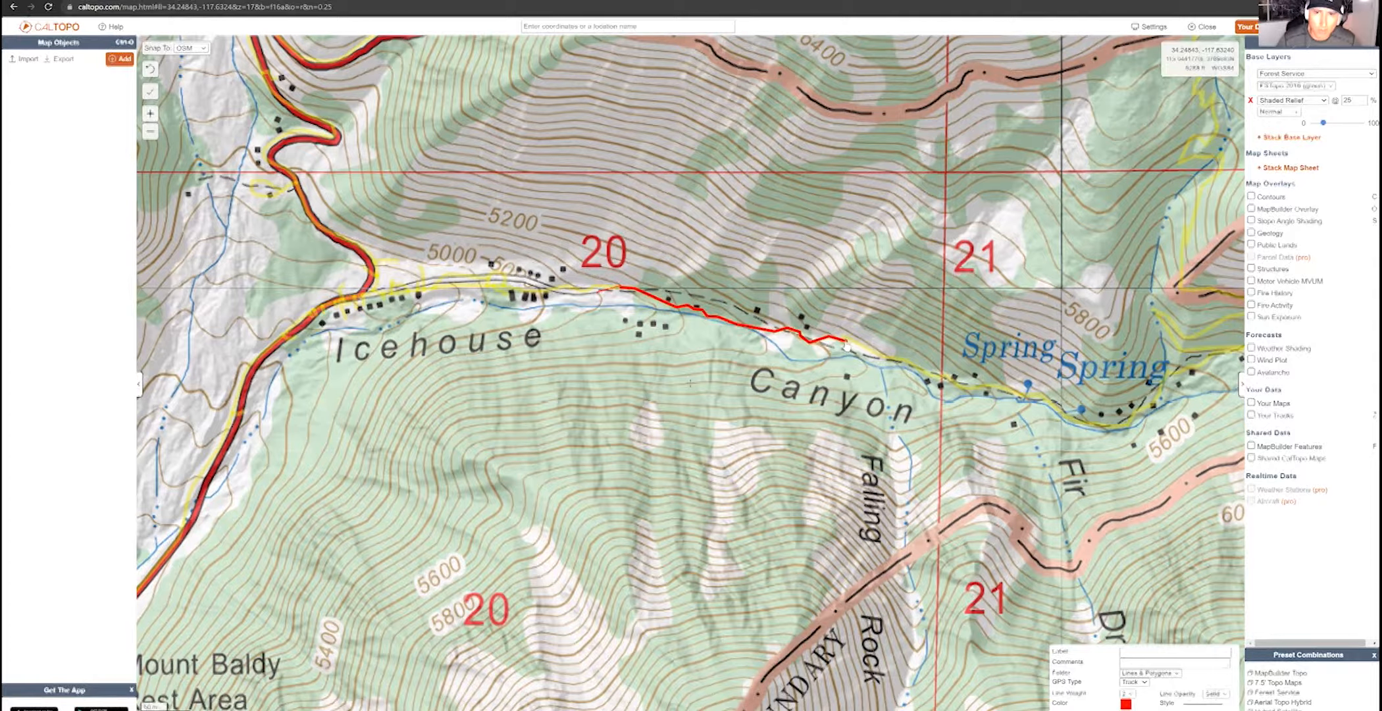
scroll(846, 347, up, 1)
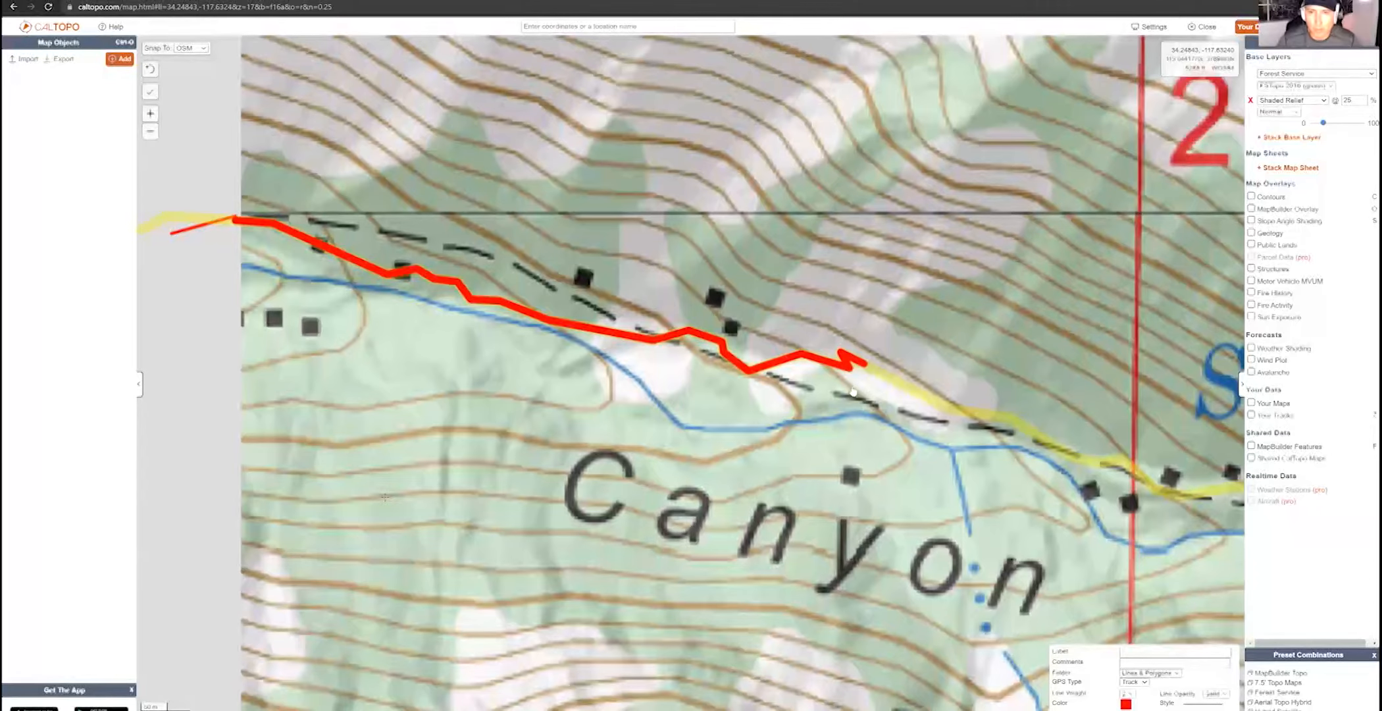
scroll(851, 392, up, 1)
scroll(862, 449, down, 2)
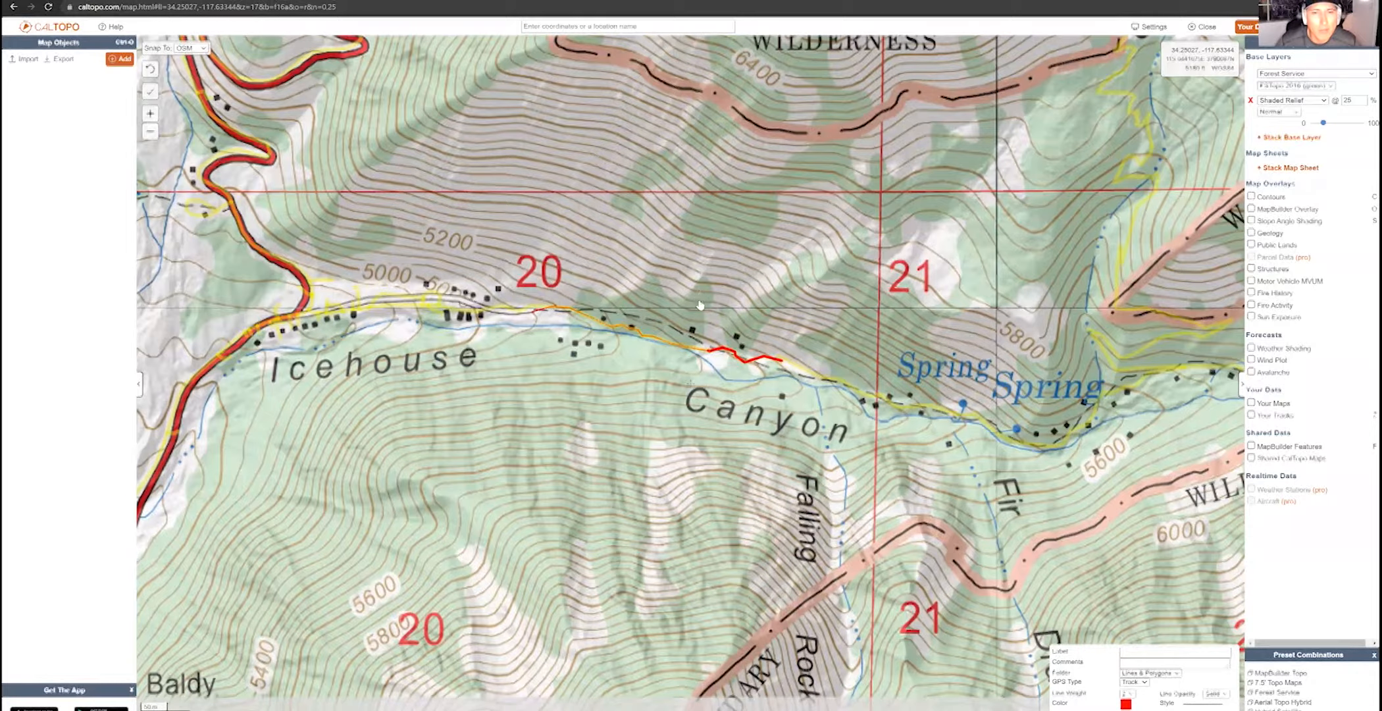
Try to continue the line point by point up Falling Rock Canyon and onto the slope east of Sugarloaf Peak
drag(843, 537, 727, 334)
click(742, 427)
click(749, 469)
click(735, 513)
click(714, 547)
click(708, 573)
drag(712, 590, 664, 393)
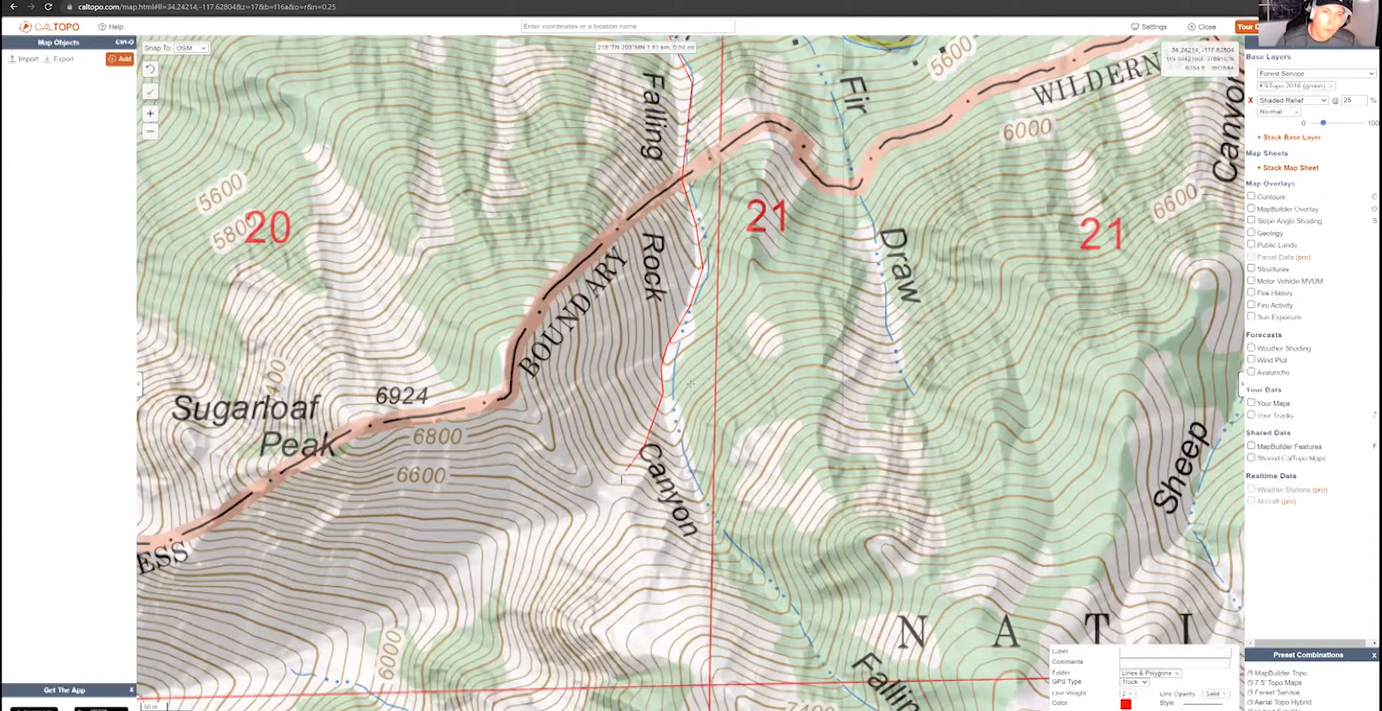
click(616, 490)
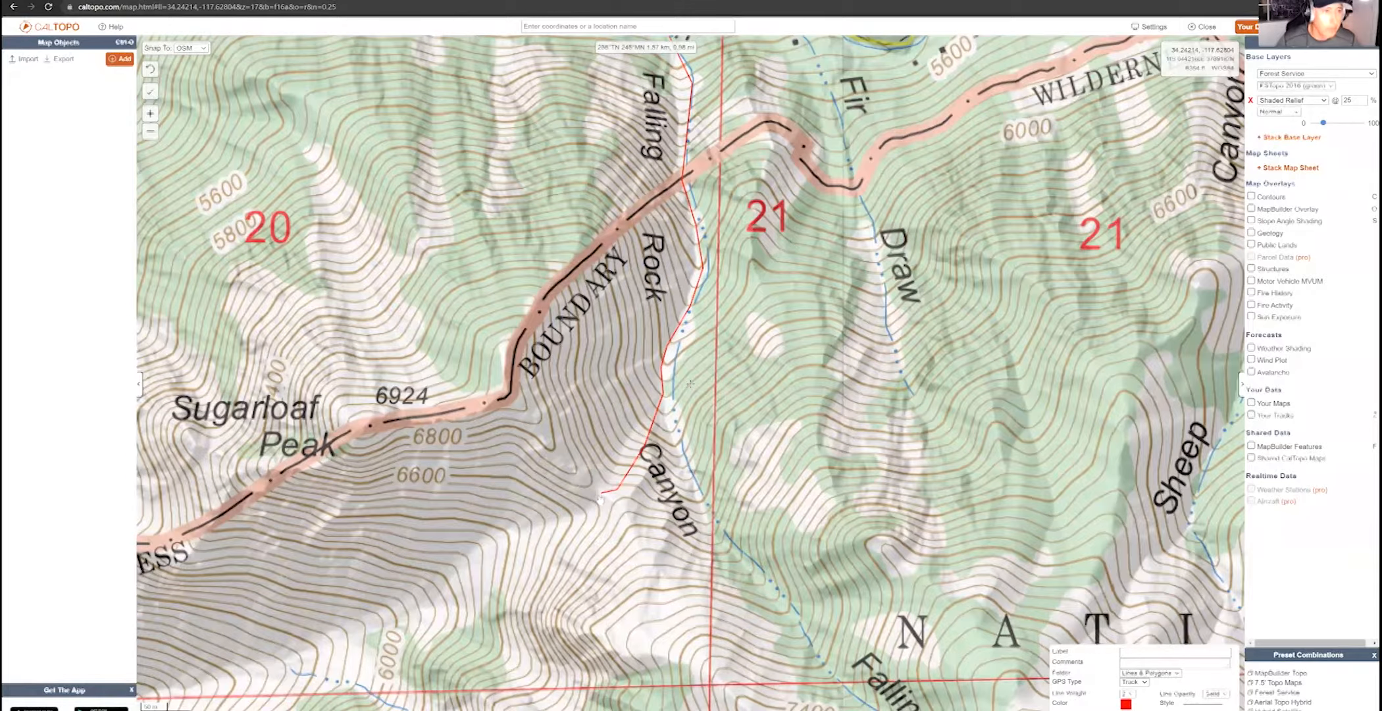
click(597, 493)
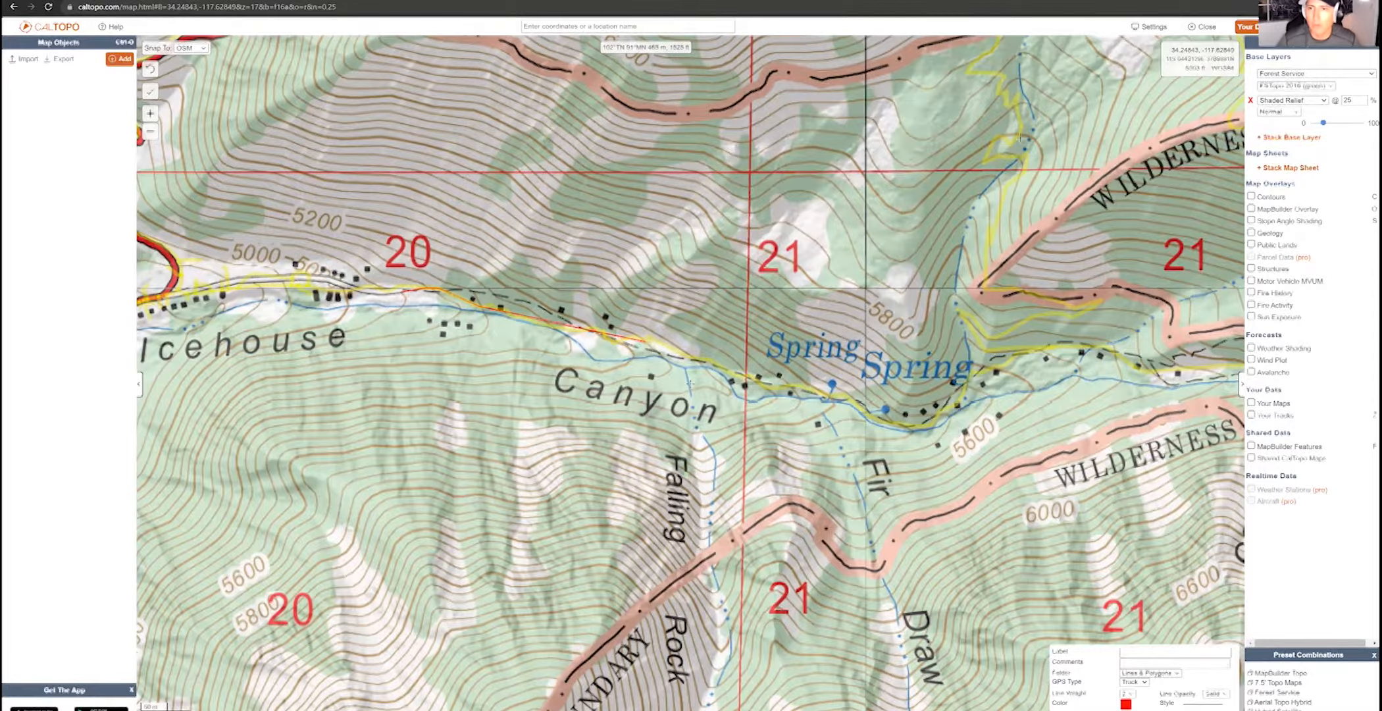
Route the line from the Icehouse Canyon trail up Falling Rock Canyon, onto the ridge and along the wilderness boundary to Sugarloaf Peak
click(649, 347)
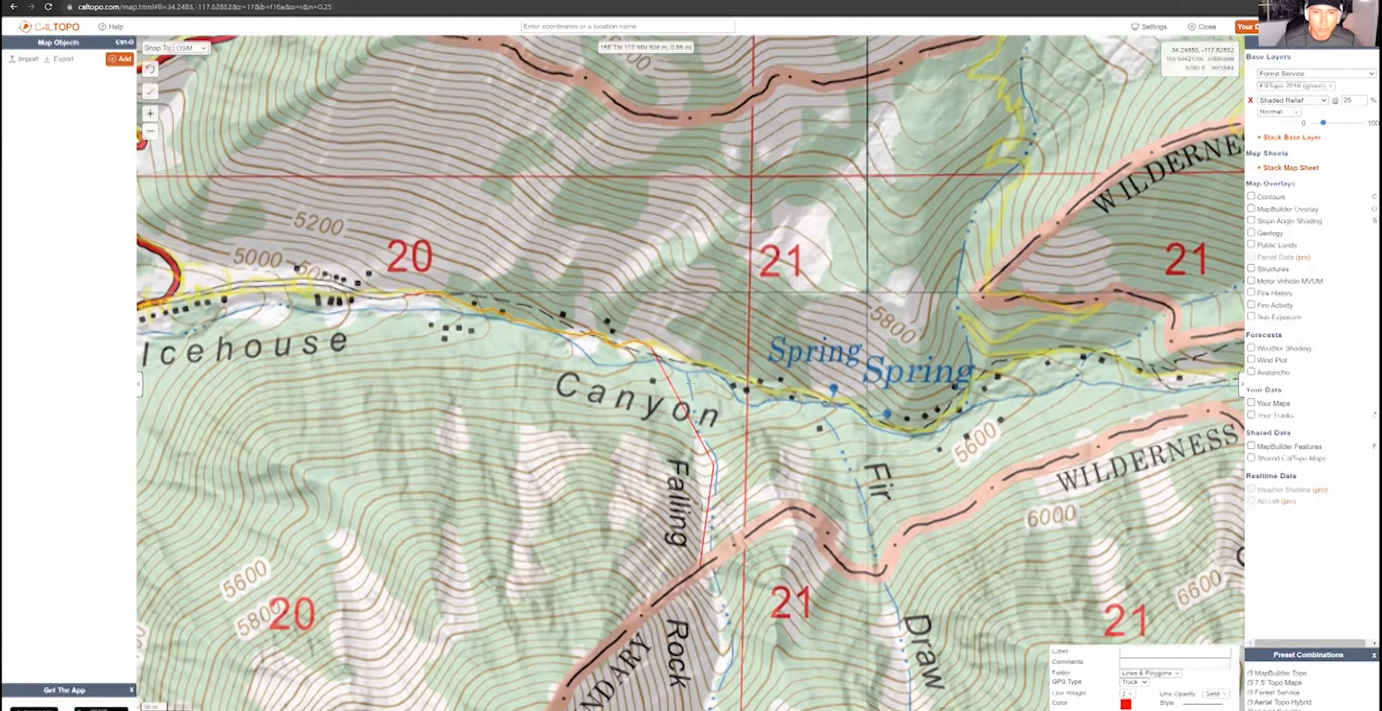
drag(701, 565, 676, 294)
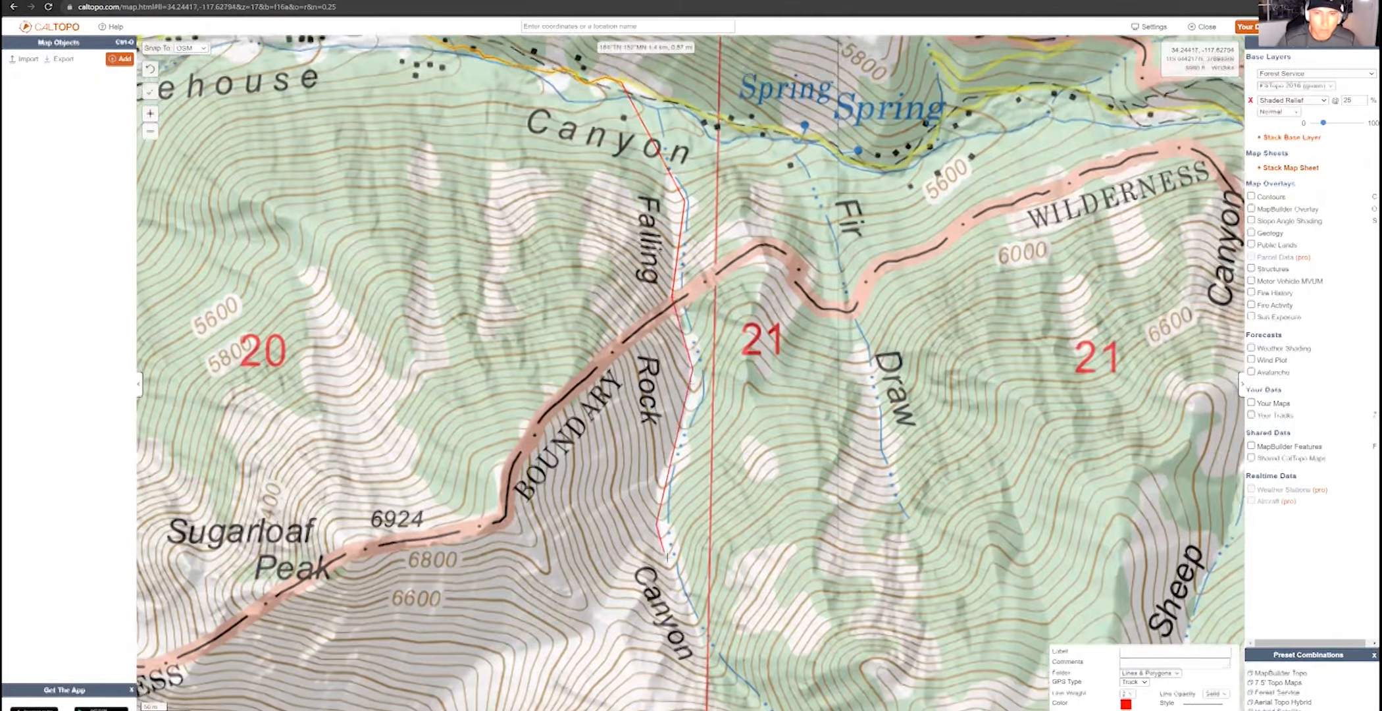
drag(649, 430, 641, 382)
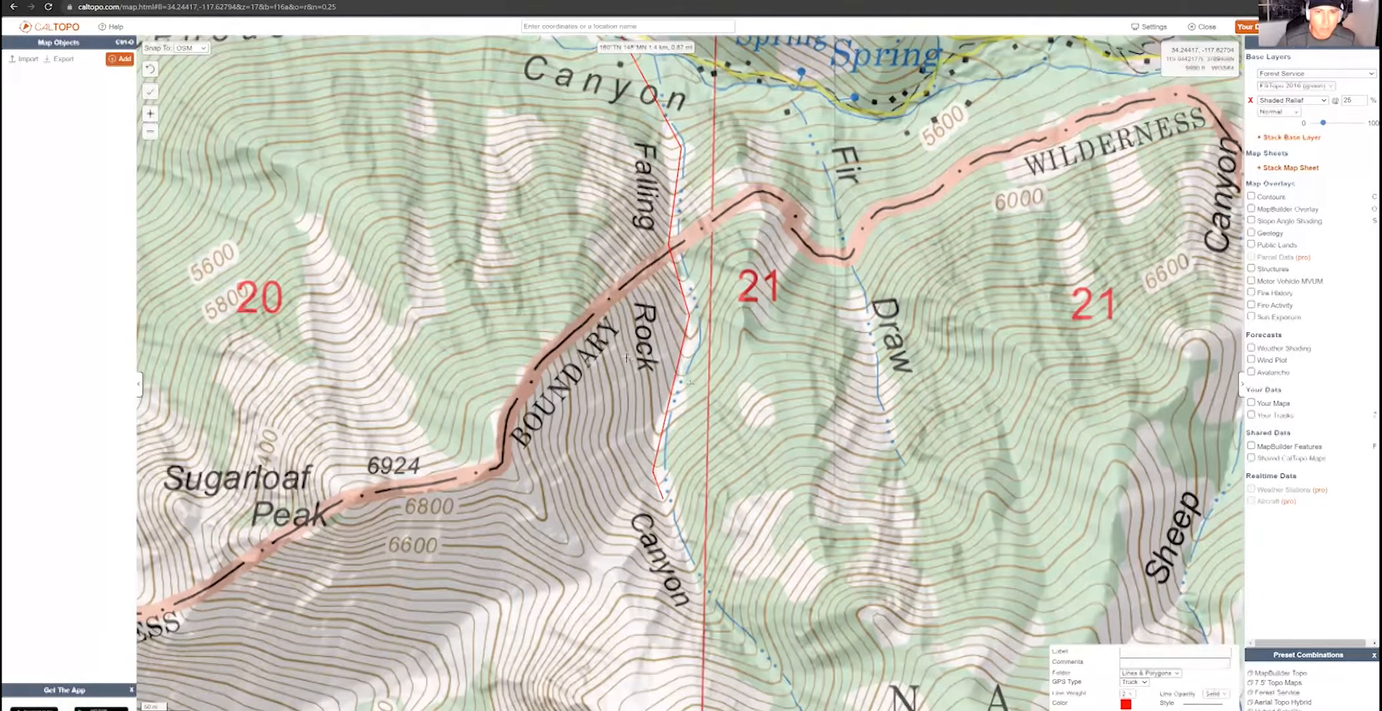
drag(612, 553, 593, 435)
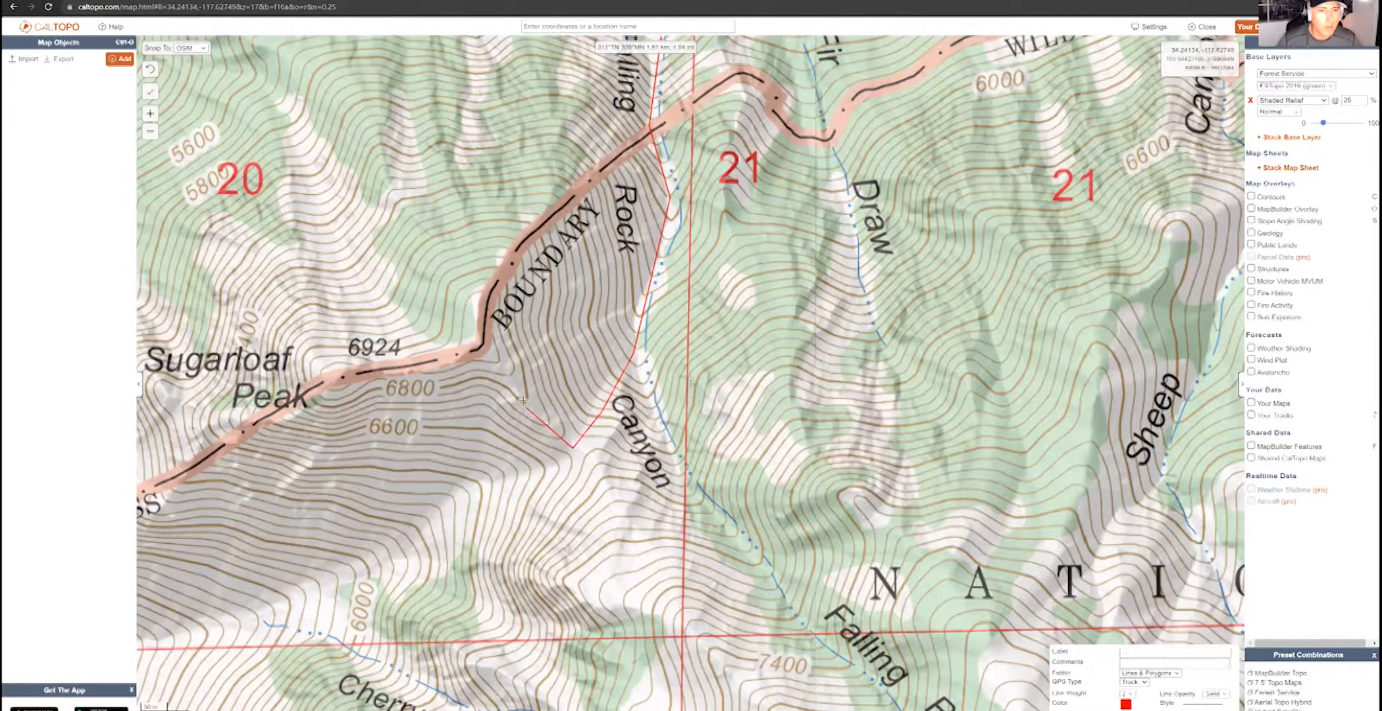
drag(572, 447, 572, 443)
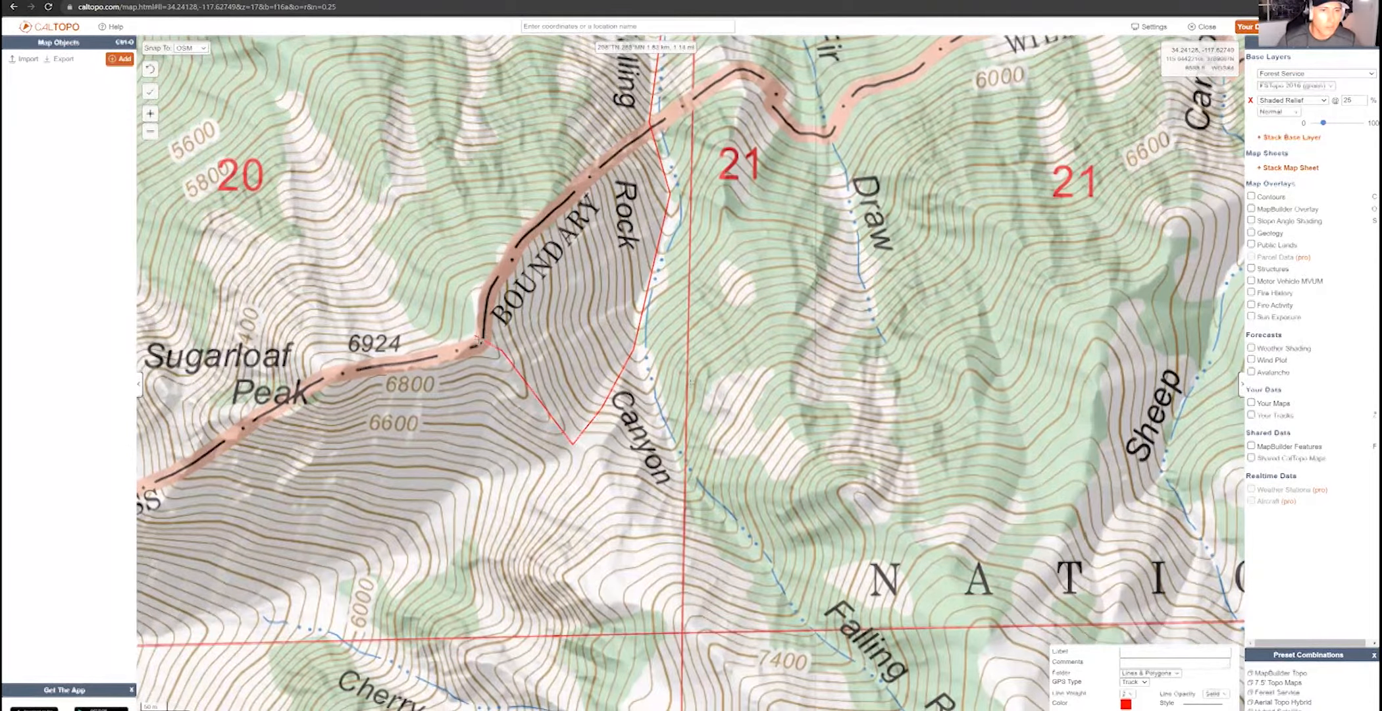
drag(592, 301, 682, 268)
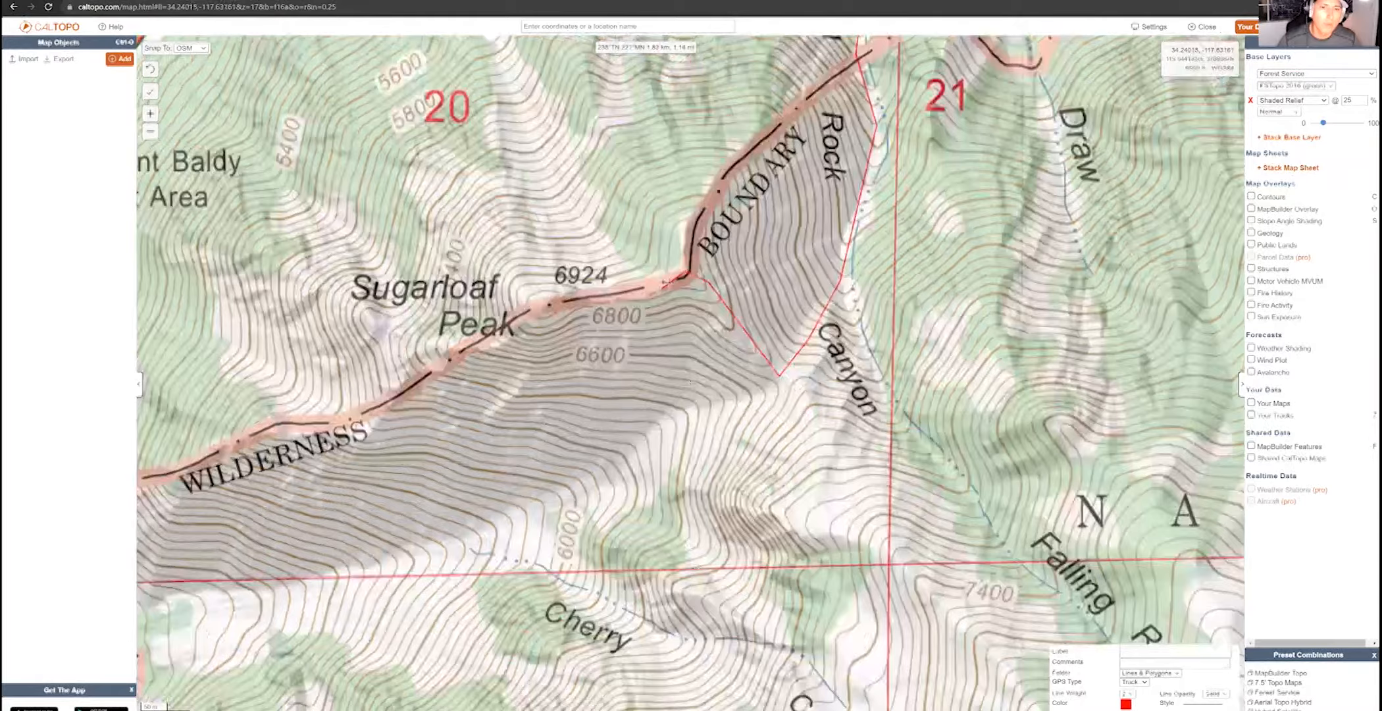
click(549, 307)
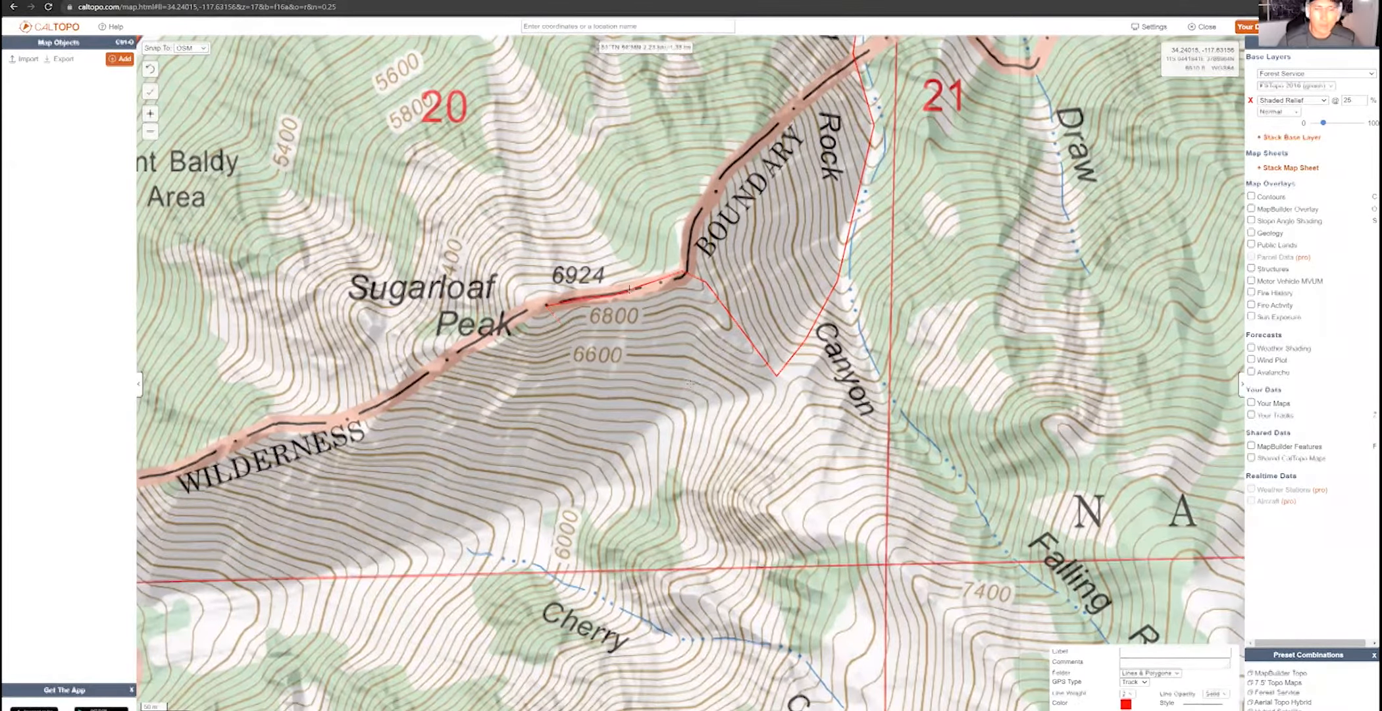
Label the line "Falling Rock Canyon" and add the comment "Damn that was hard"
click(1149, 653)
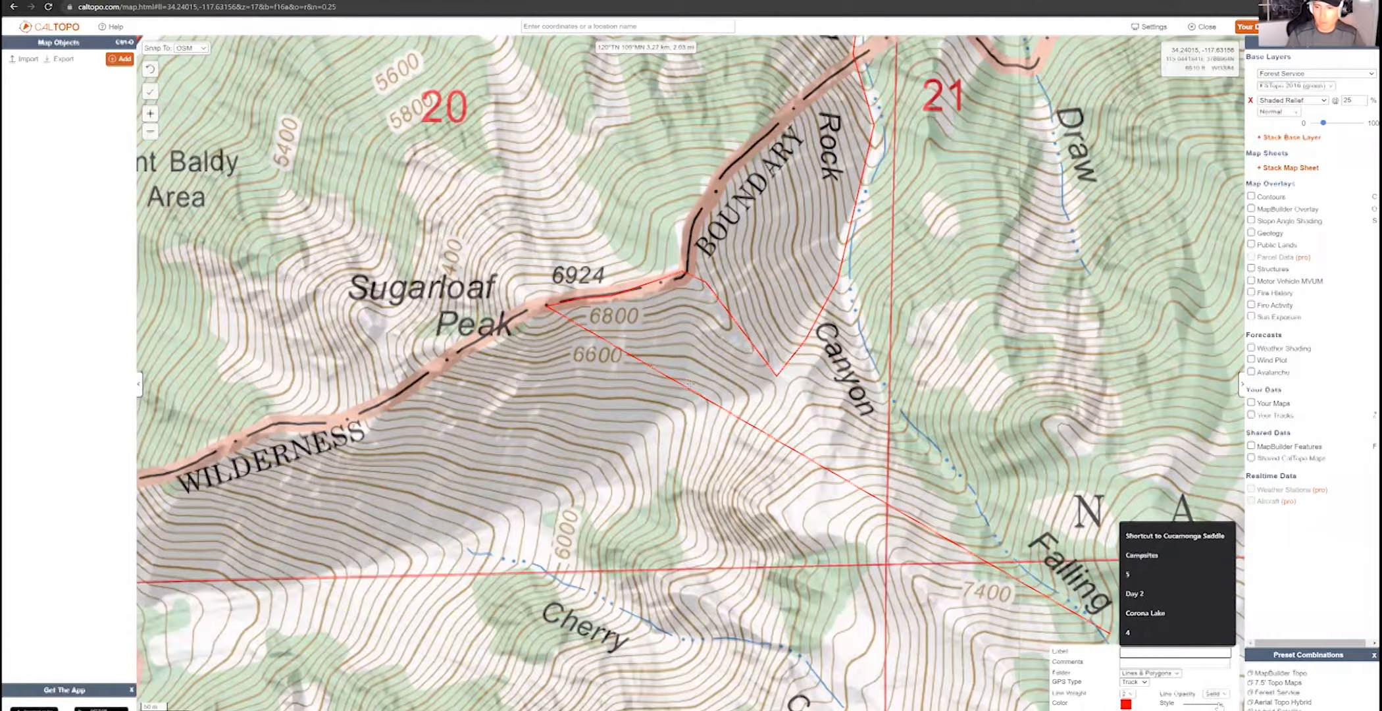
text(Falling Rock Canyon)
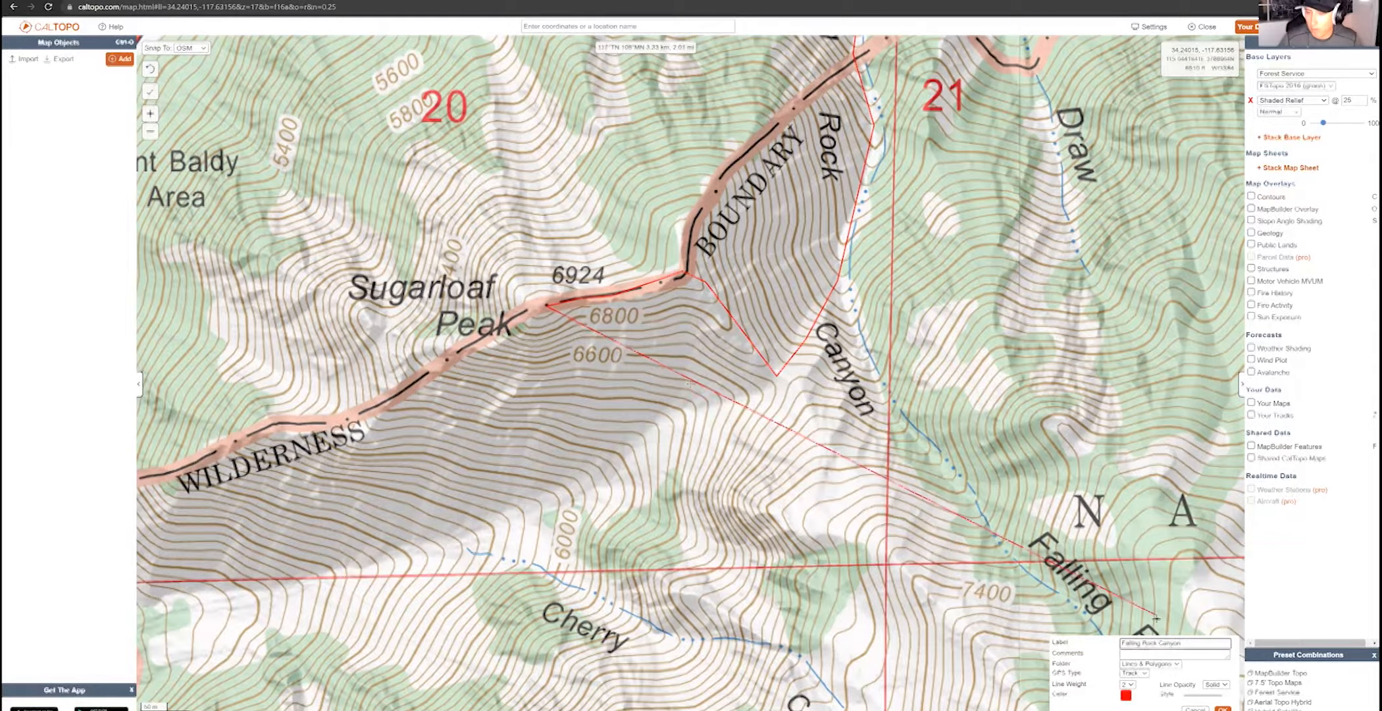
click(1139, 653)
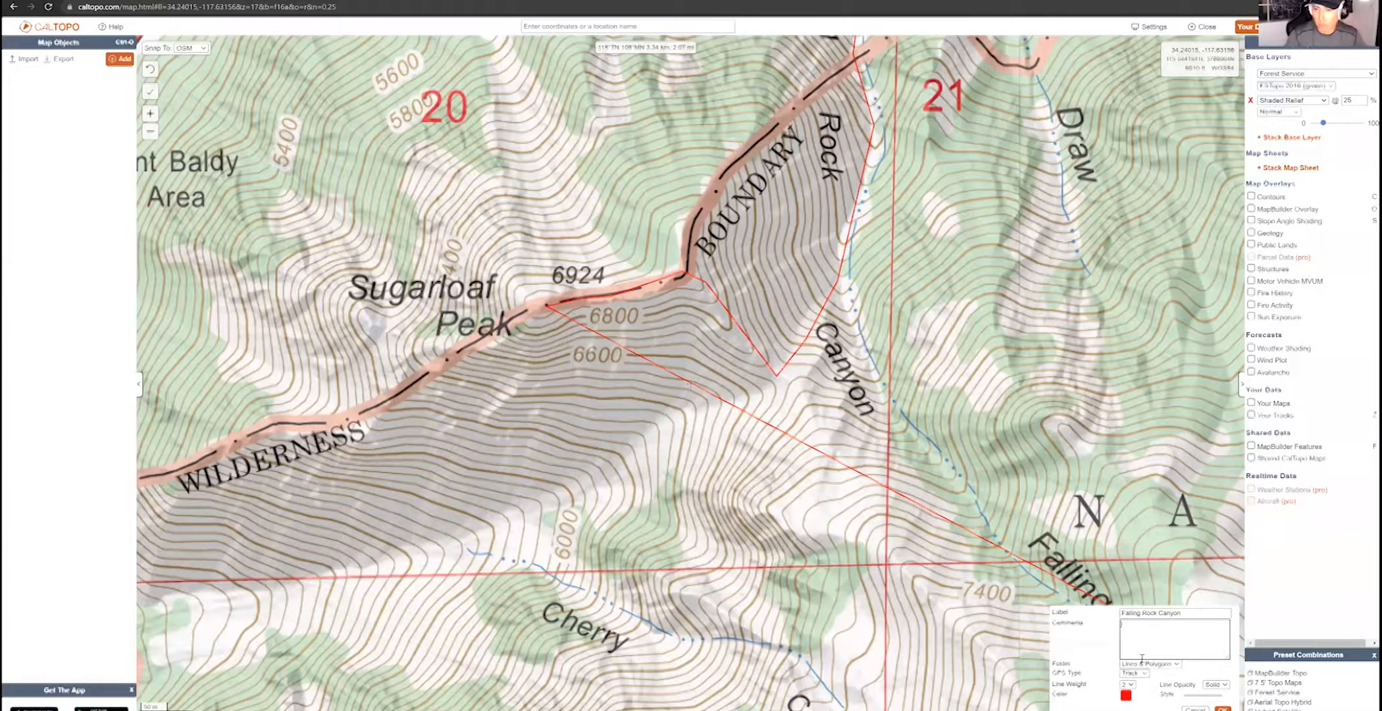
text(Damn that was hard)
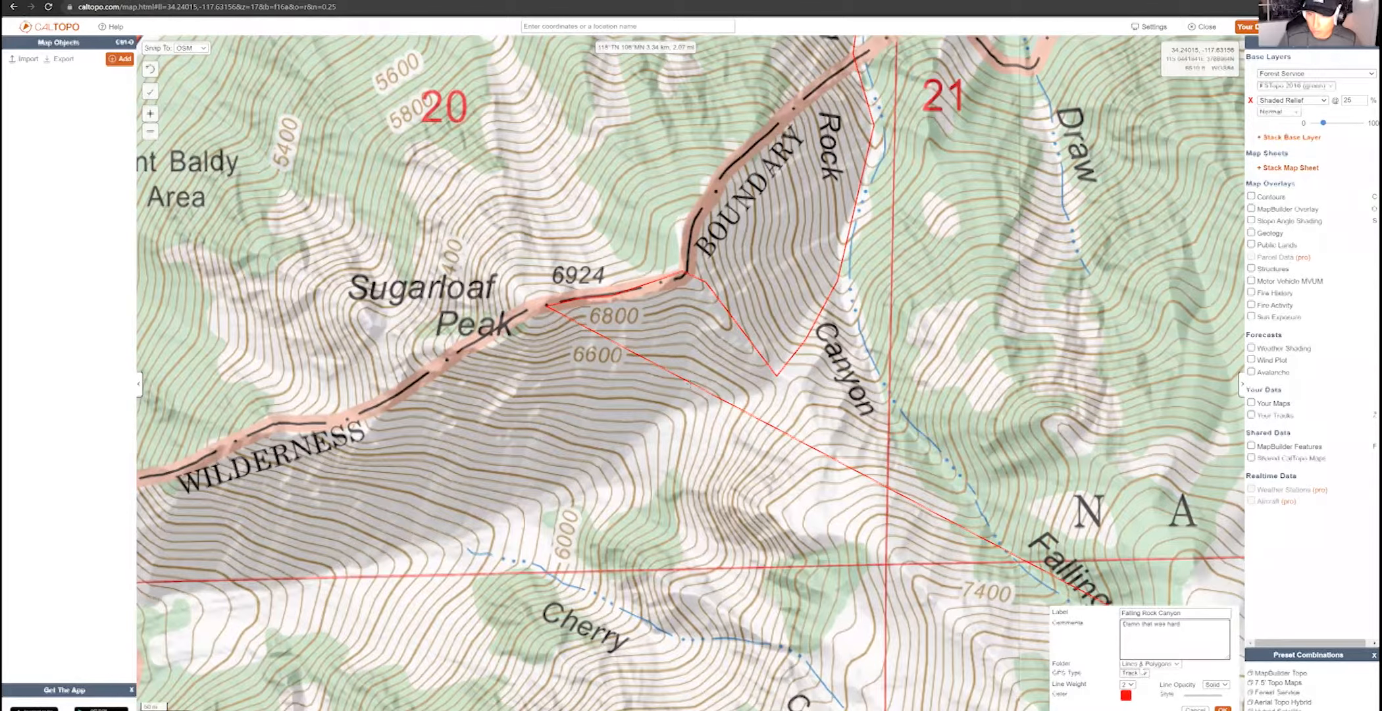
Give the Falling Rock Canyon line a heavier weight, try an arrowed style, and save it as a plain red line
click(1168, 664)
click(1143, 673)
click(1131, 685)
click(1129, 684)
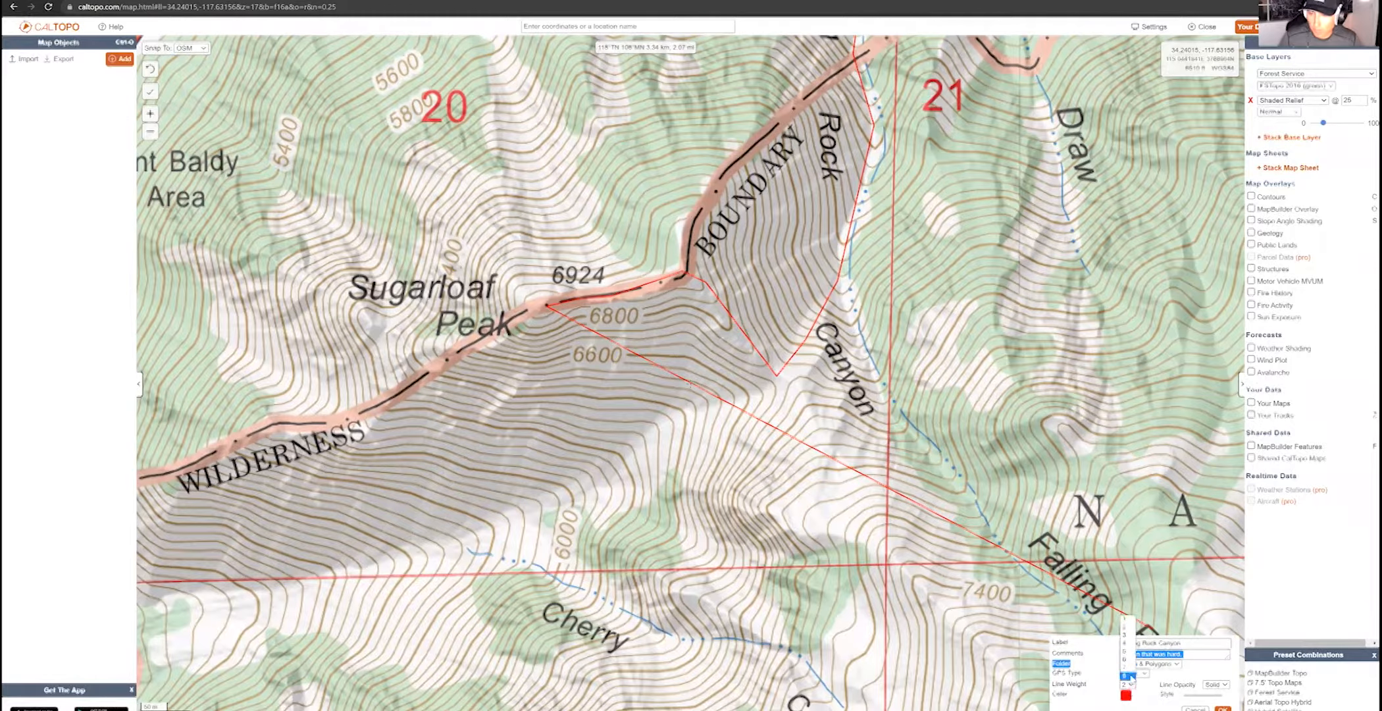
click(1127, 675)
click(1126, 694)
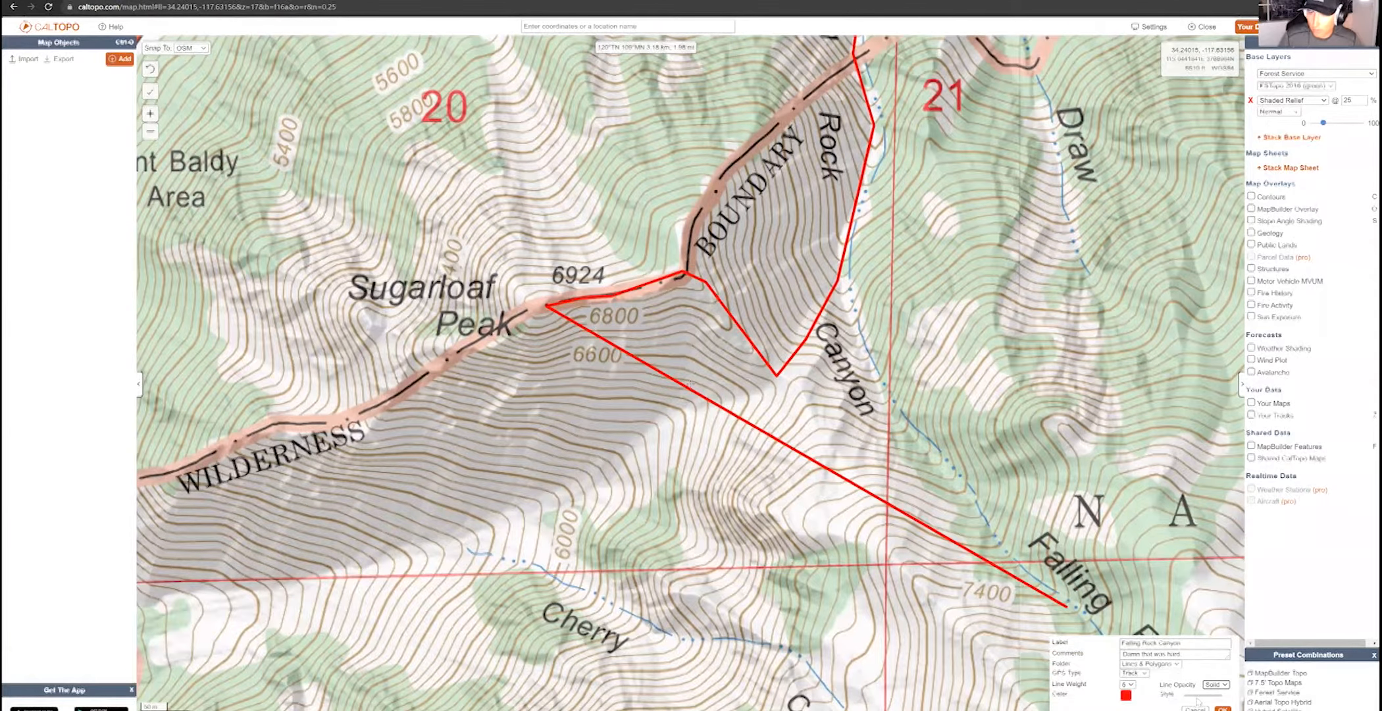
click(1202, 695)
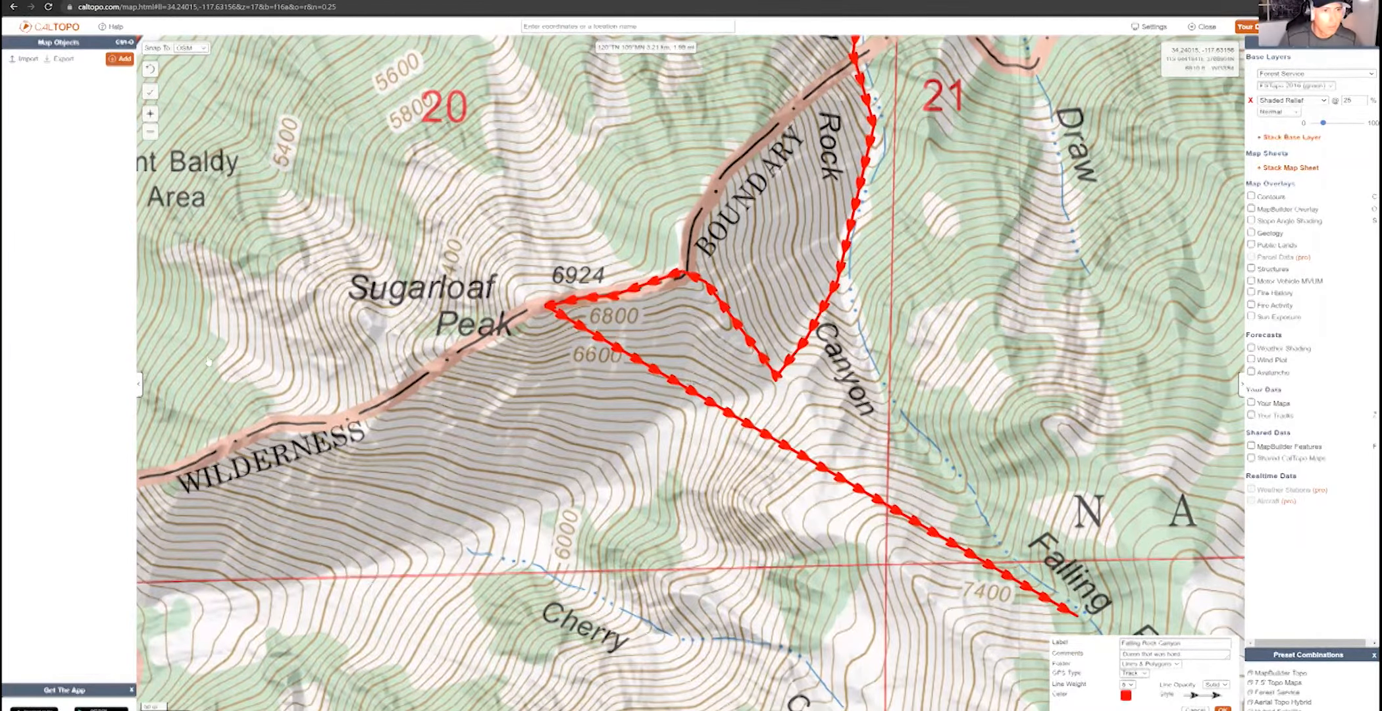
click(1191, 695)
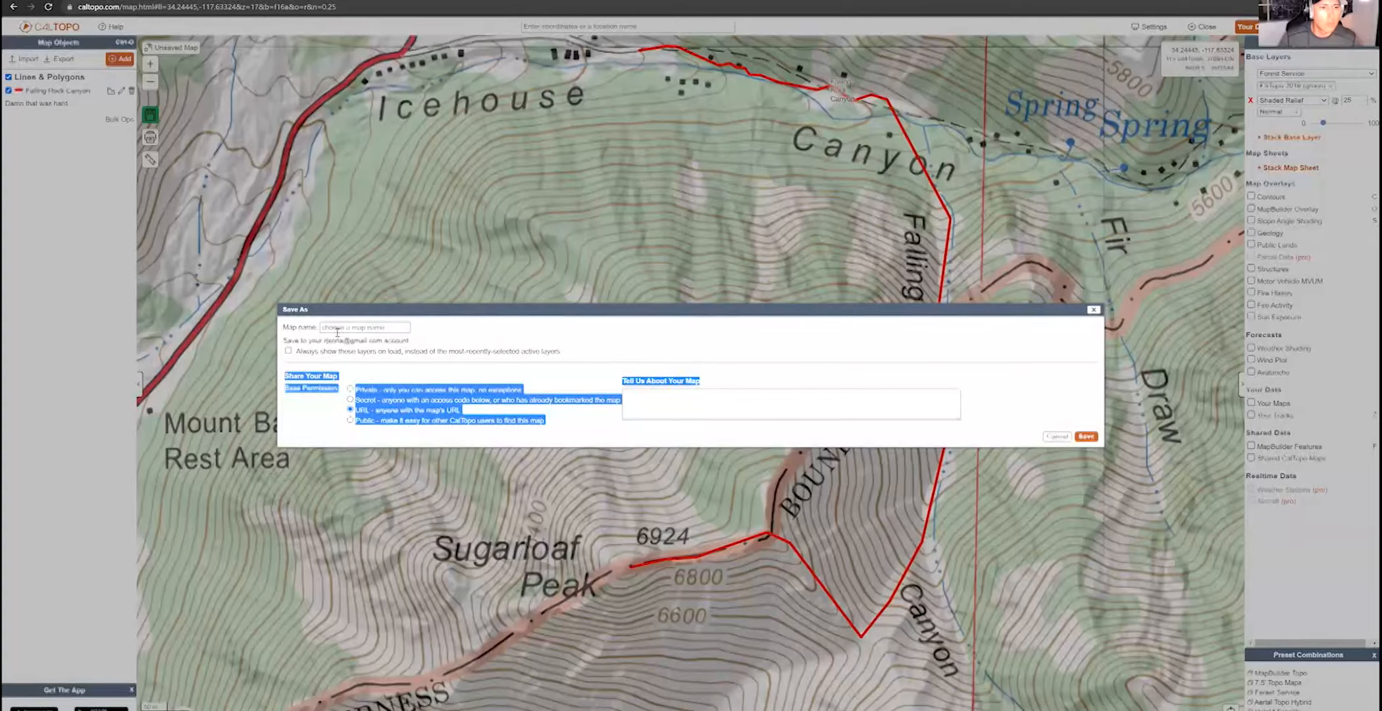
Check the name and sharing options for saving the map, and cancel without saving
click(338, 328)
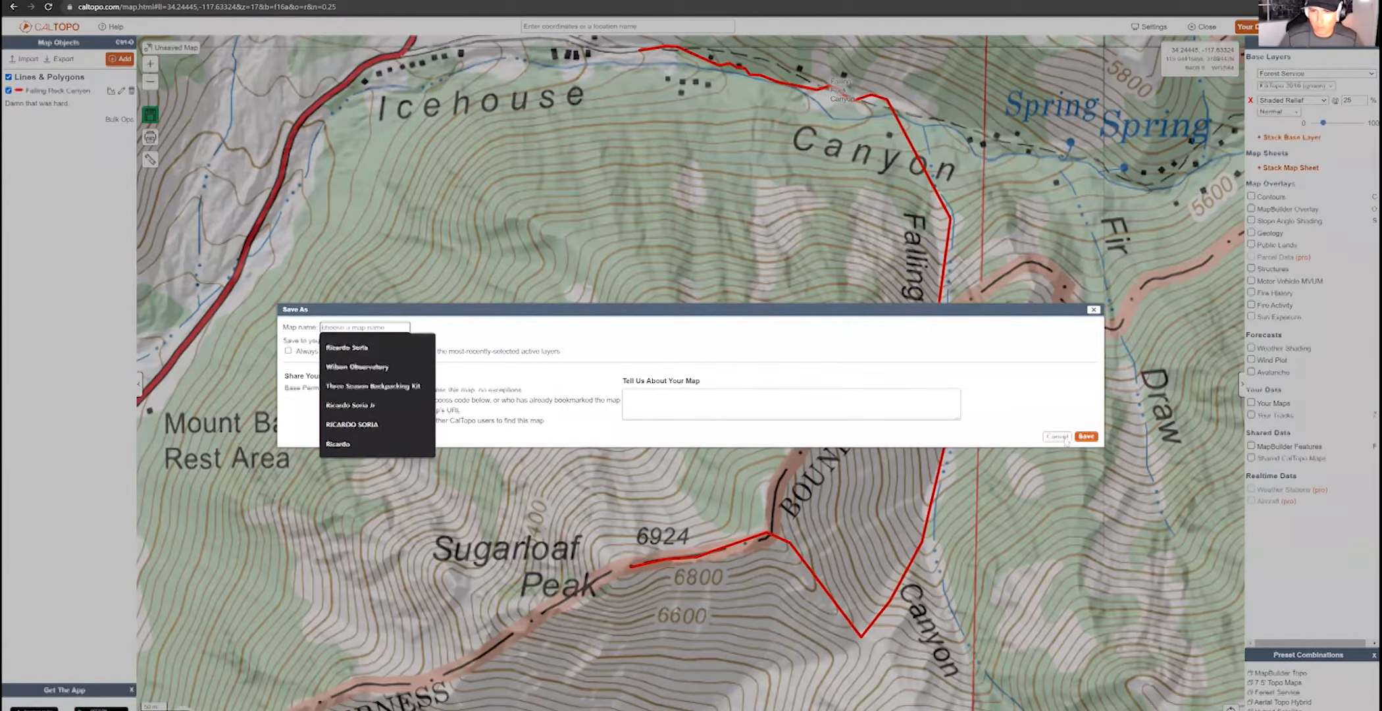
click(612, 290)
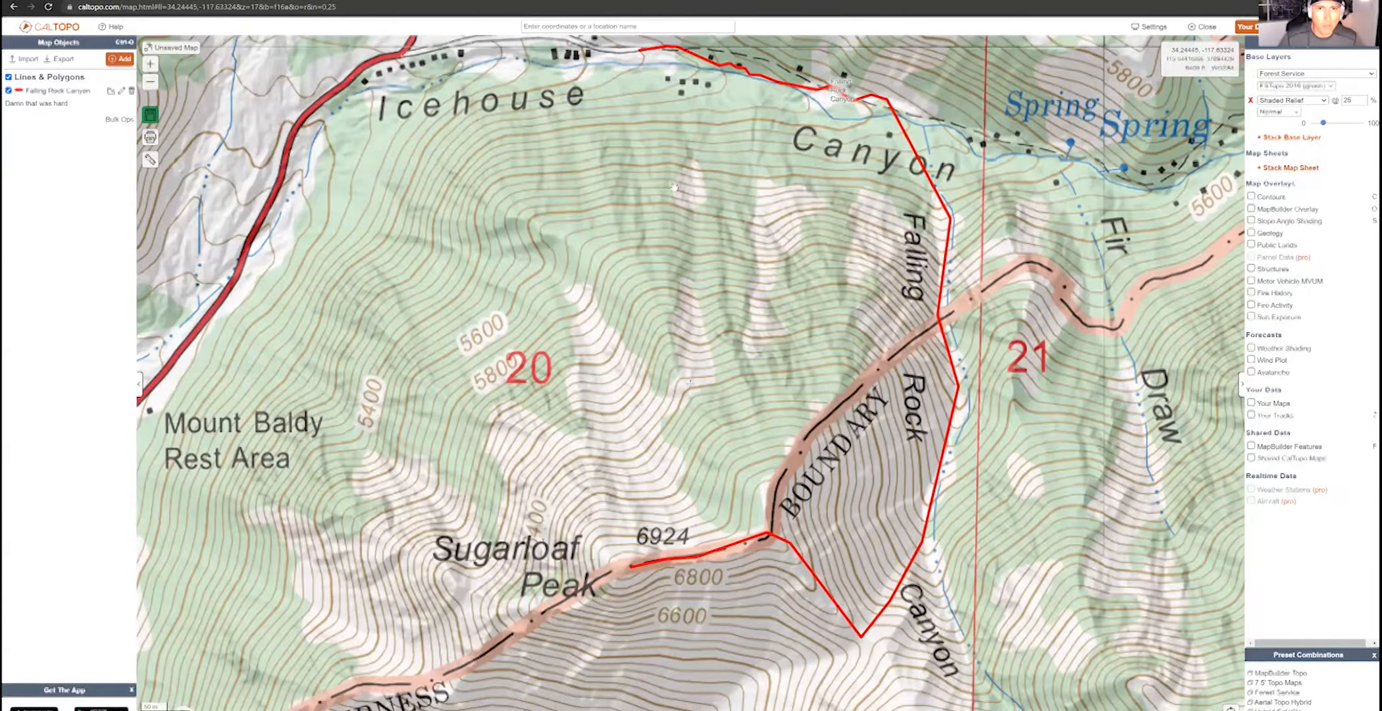
Examine the elevation profile and terrain stats of the Falling Rock Canyon line against its course from the trailhead to Sugarloaf Peak
drag(675, 188, 467, 214)
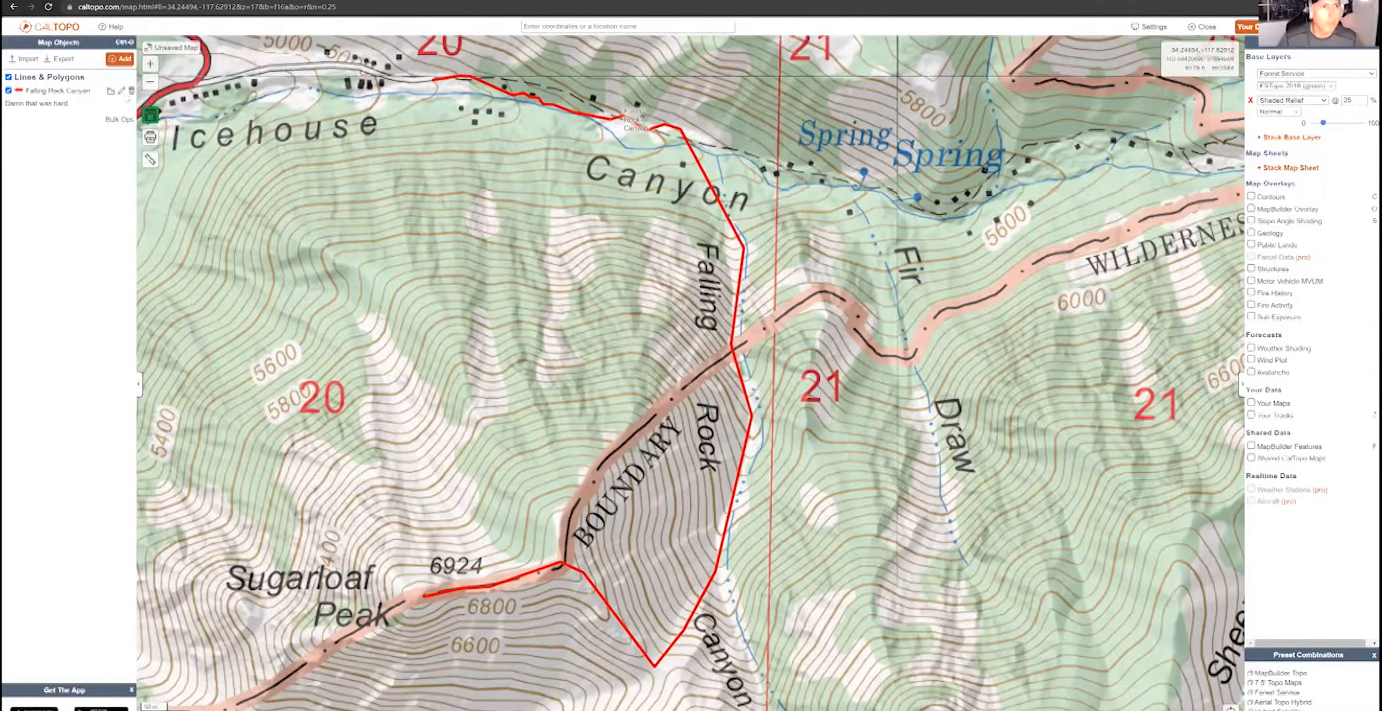
drag(692, 382, 684, 409)
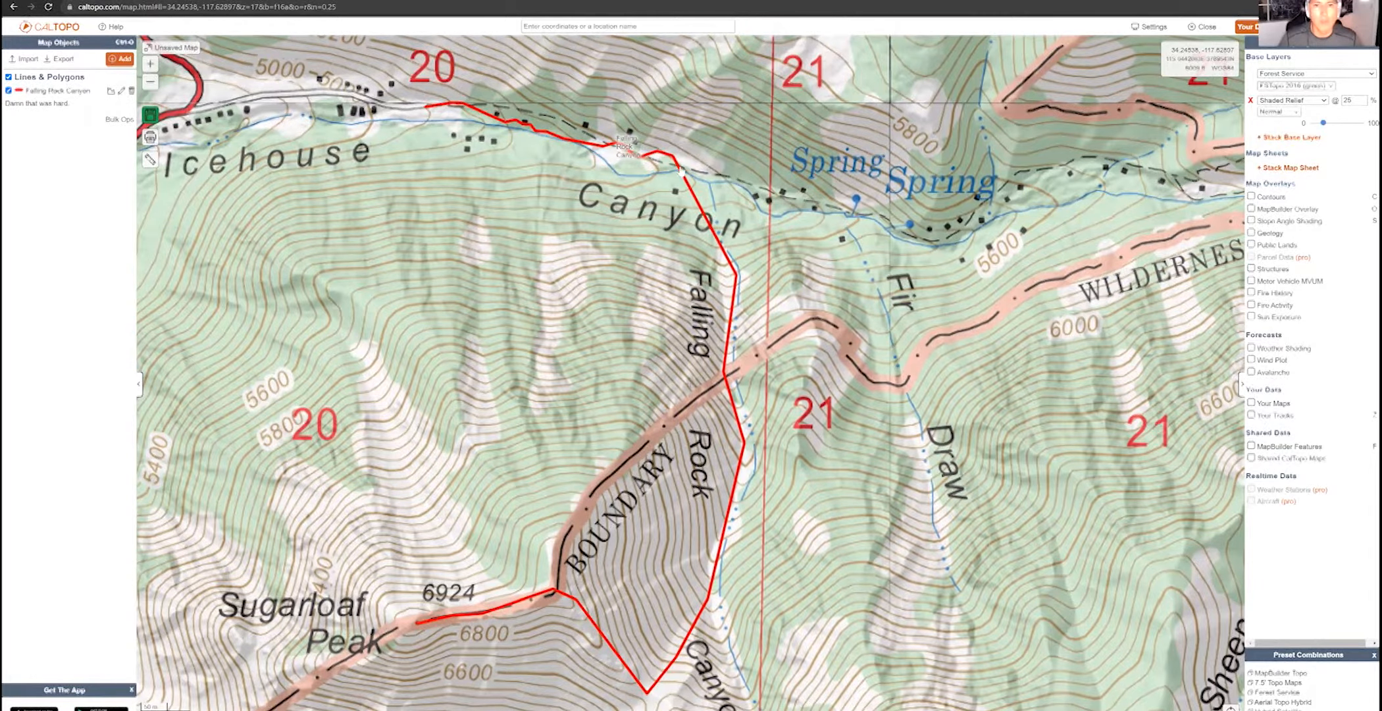
drag(681, 172, 643, 248)
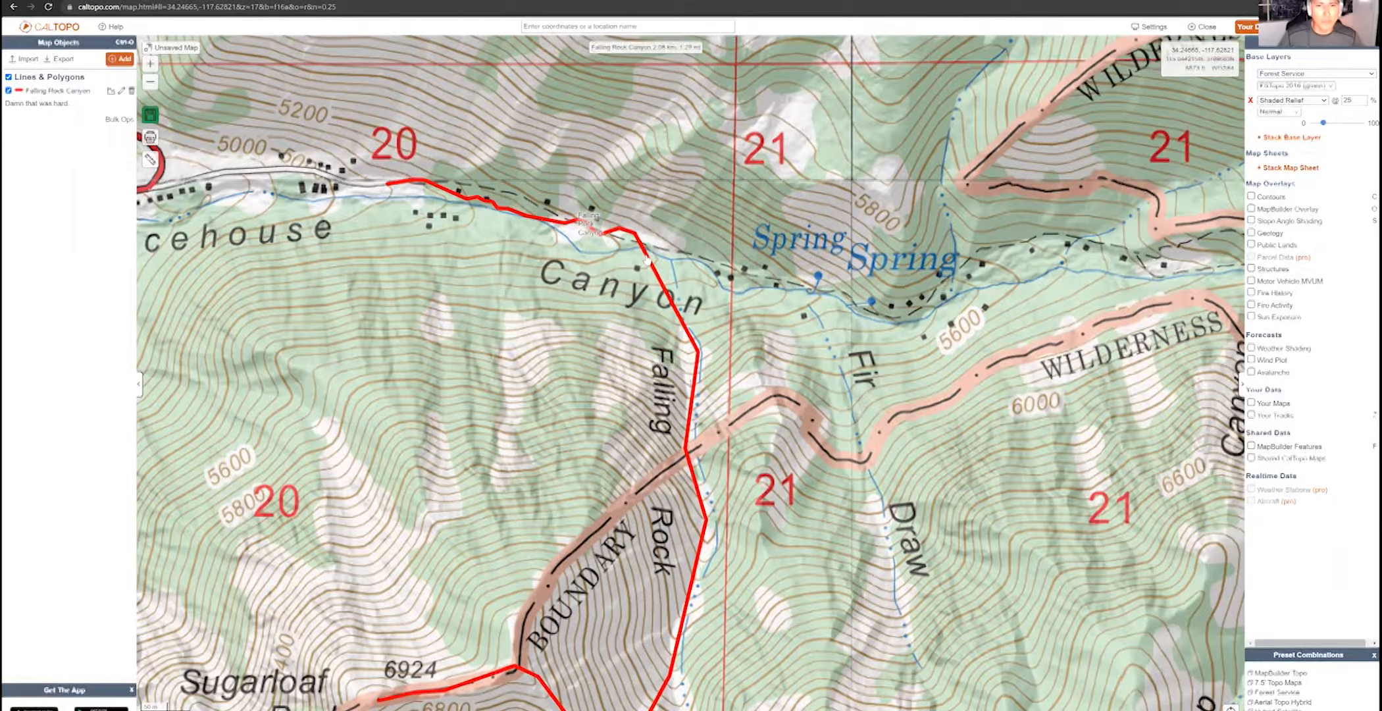
click(648, 261)
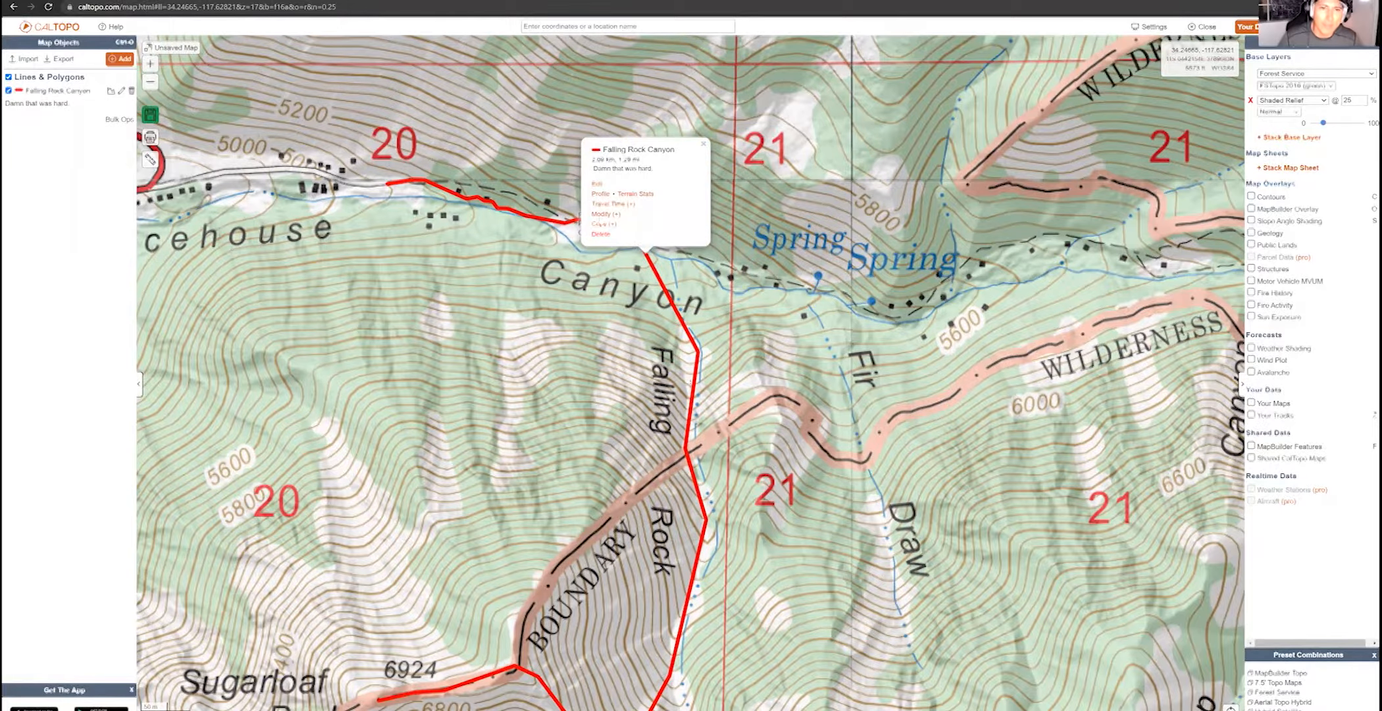
click(600, 195)
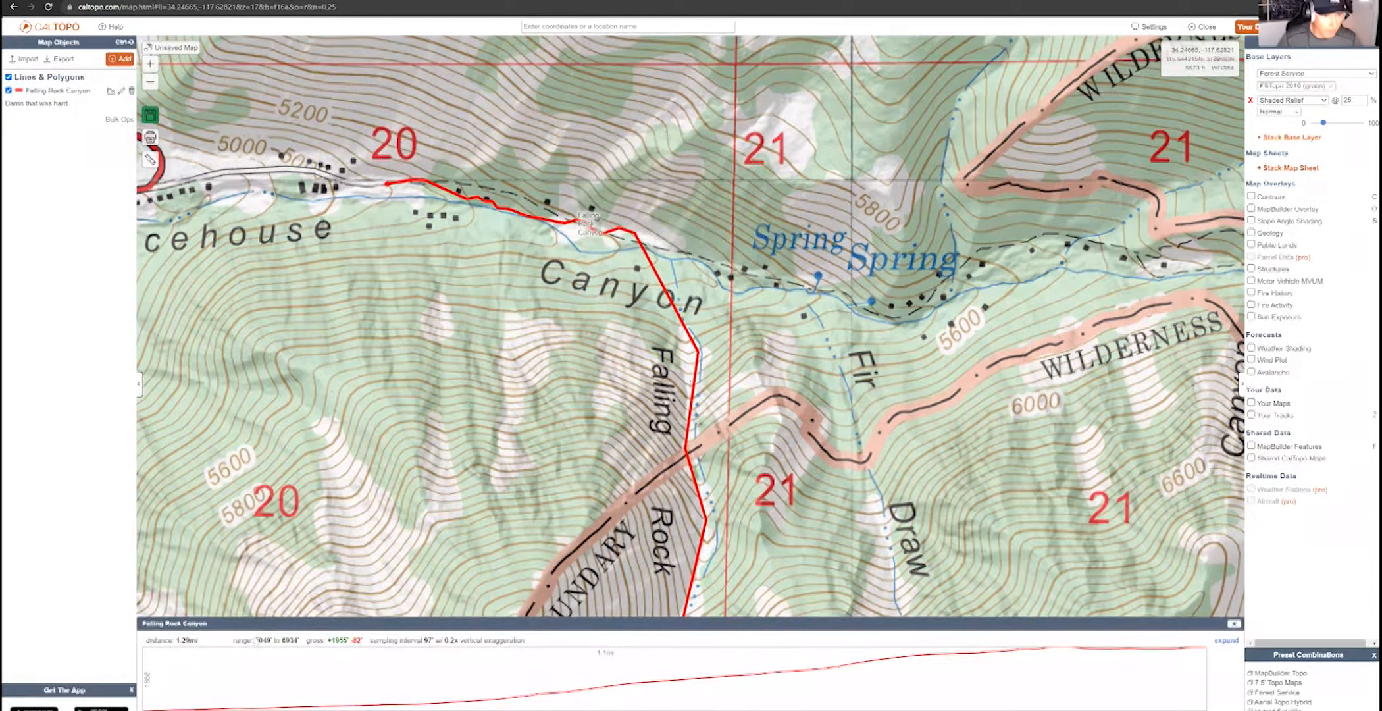
drag(679, 609, 628, 503)
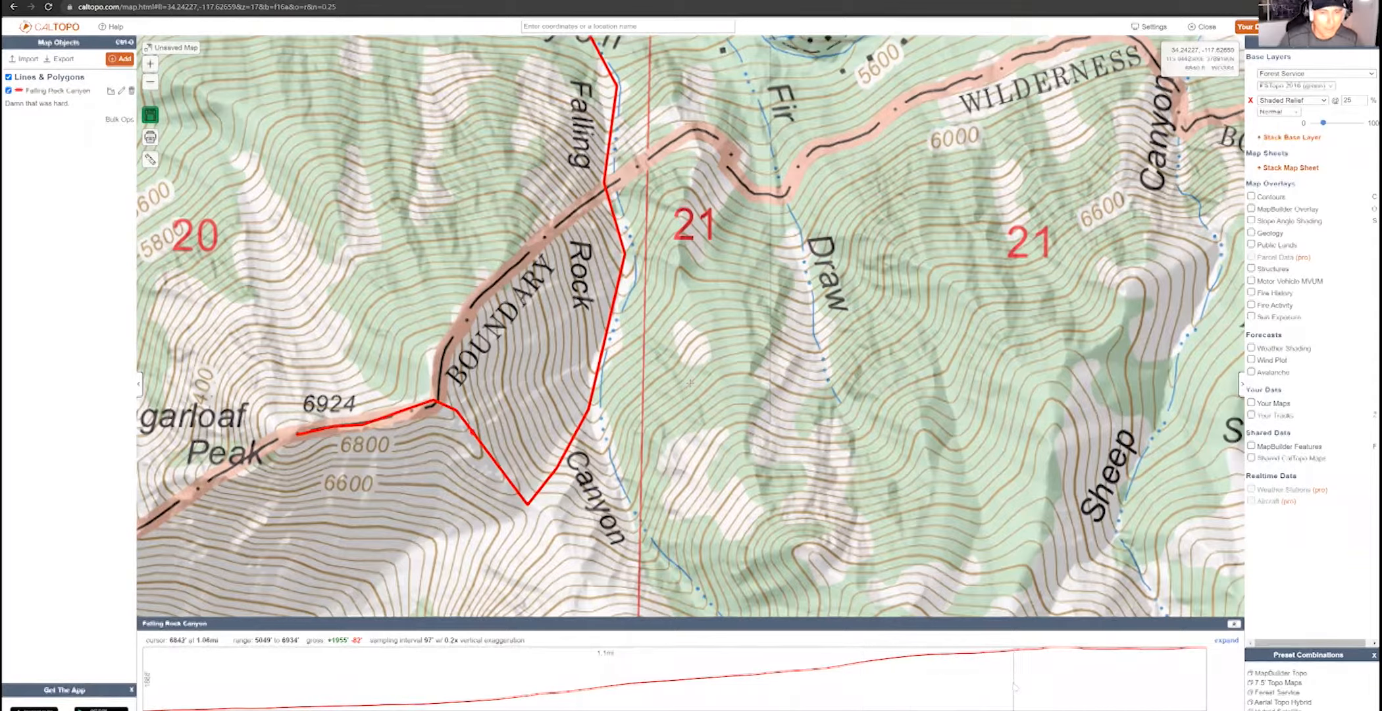
drag(854, 464, 837, 378)
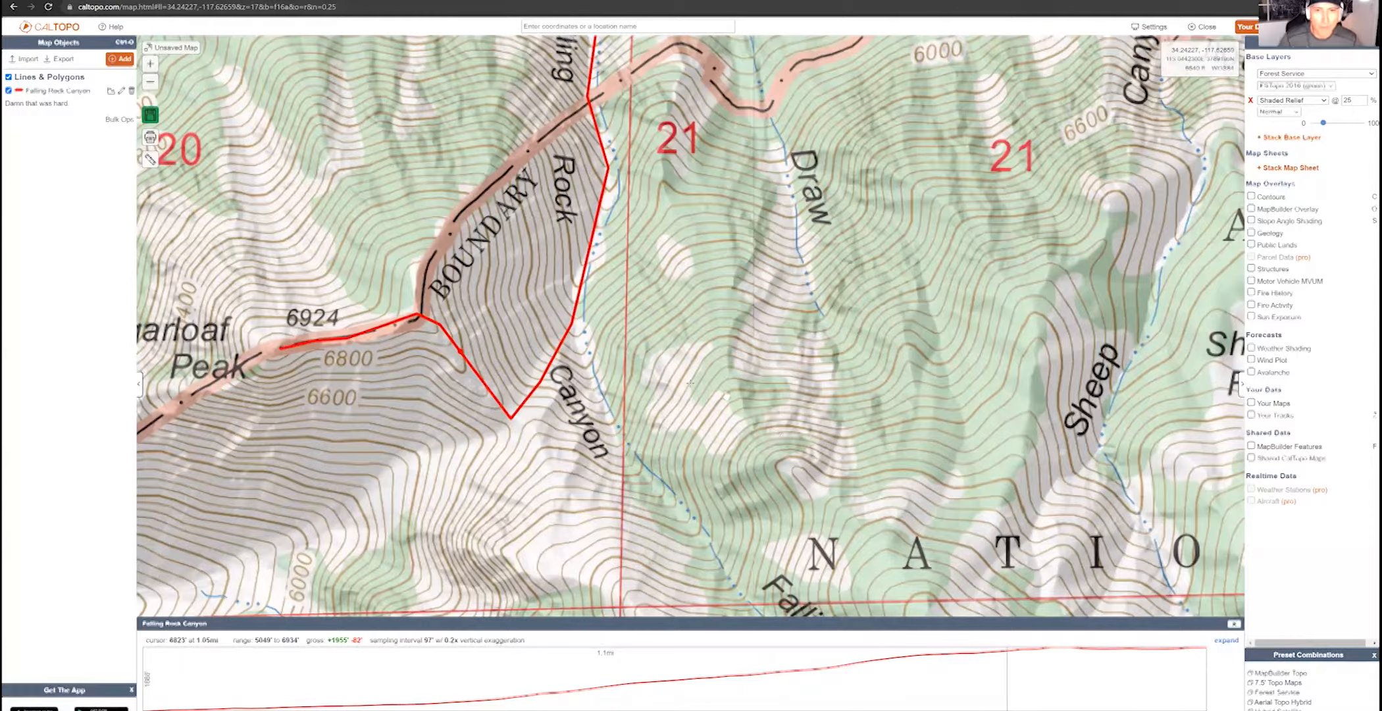
drag(717, 355, 862, 440)
drag(573, 448, 496, 280)
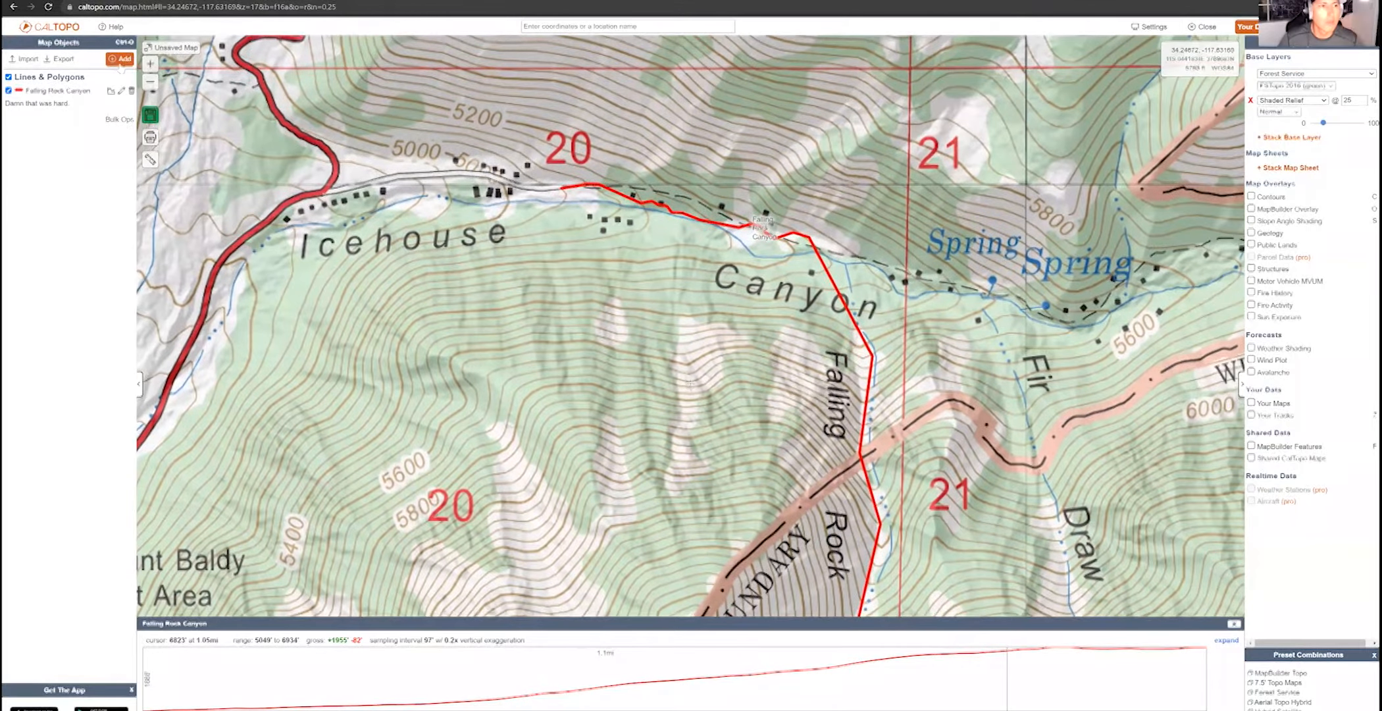
Add a marker and place it where the route leaves the Icehouse Canyon trail for Falling Rock Canyon, with the elevation profile closed
click(120, 58)
click(146, 88)
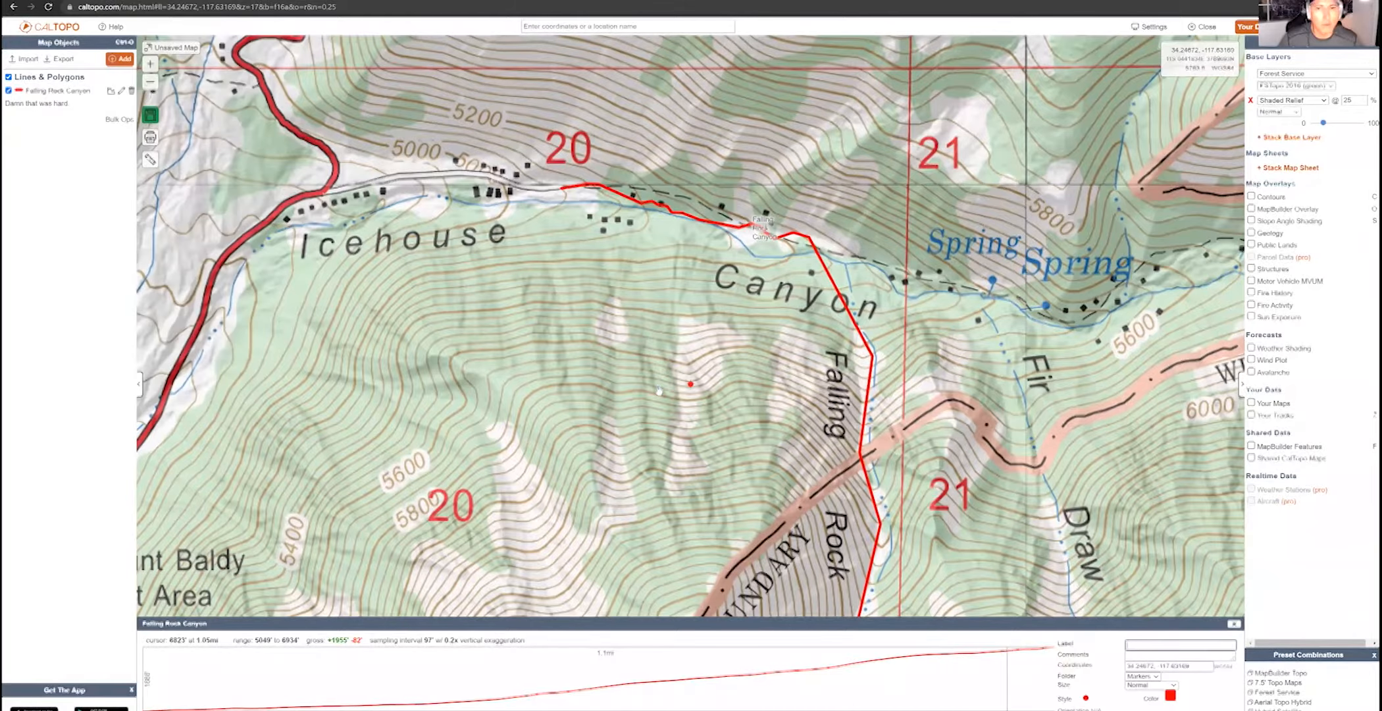
mouse_move(775, 435)
mouse_down()
mouse_move(733, 446)
mouse_move(750, 446)
mouse_move(727, 393)
mouse_up()
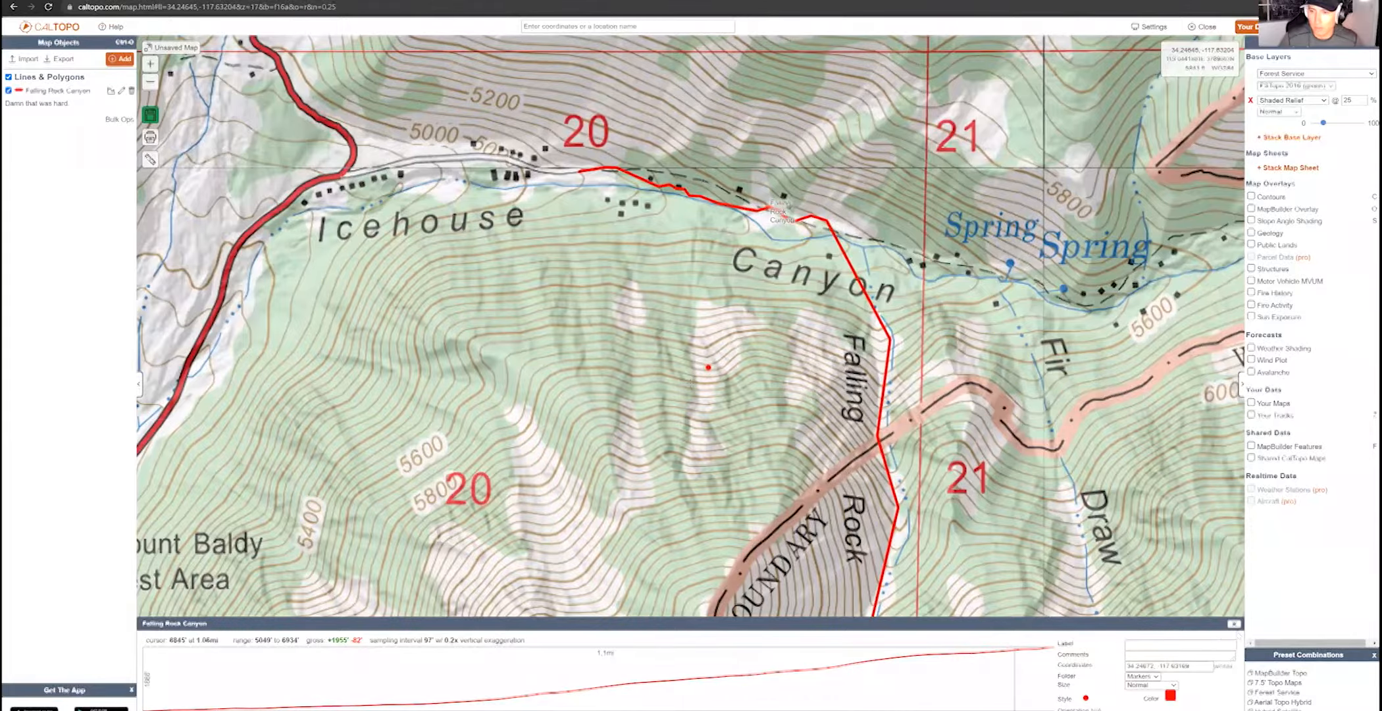
click(1233, 624)
drag(732, 382, 665, 410)
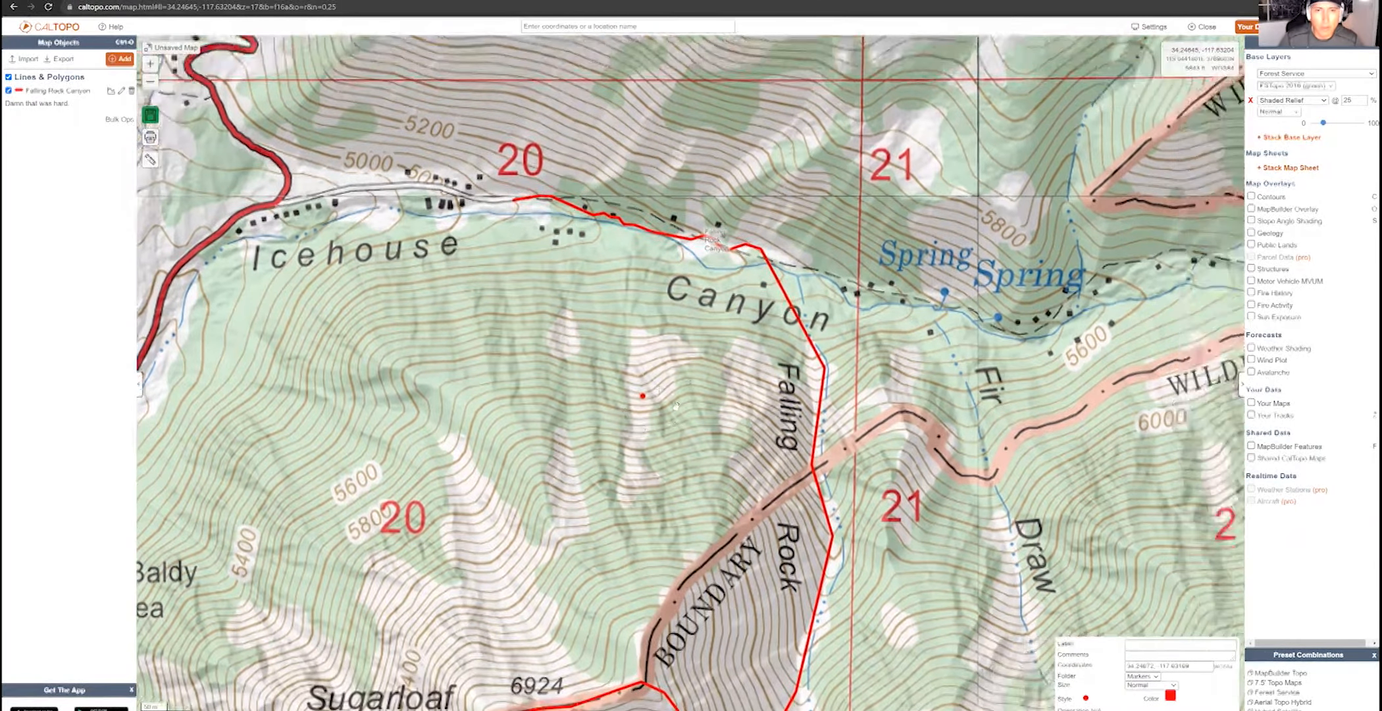
scroll(670, 406, up, 1)
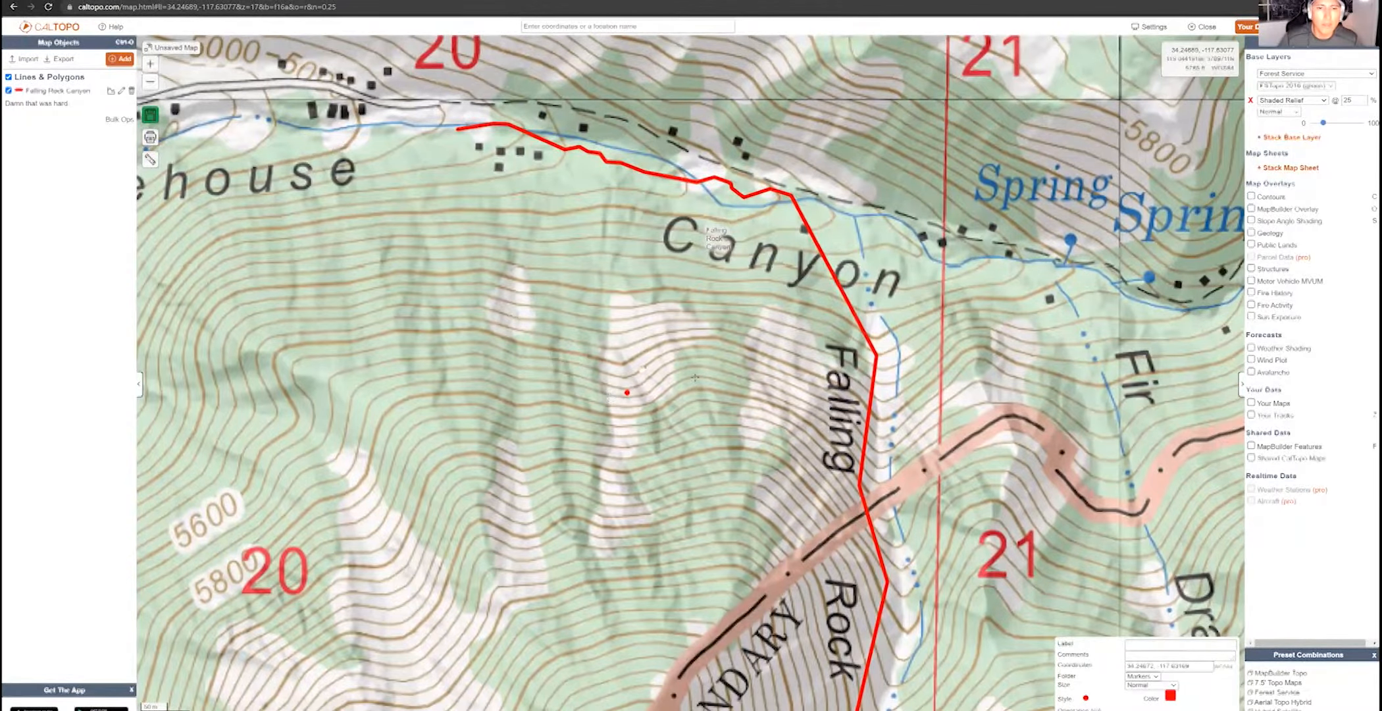
scroll(695, 377, up, 1)
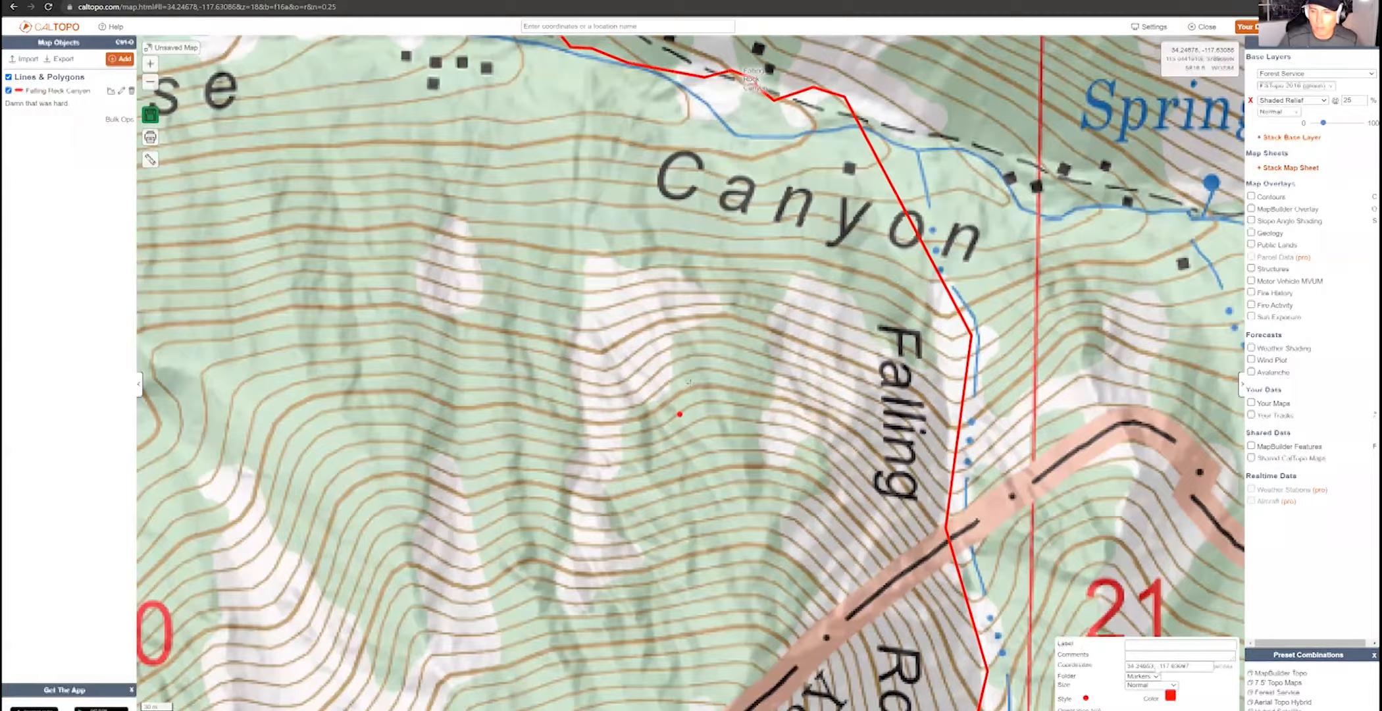
drag(745, 388, 715, 465)
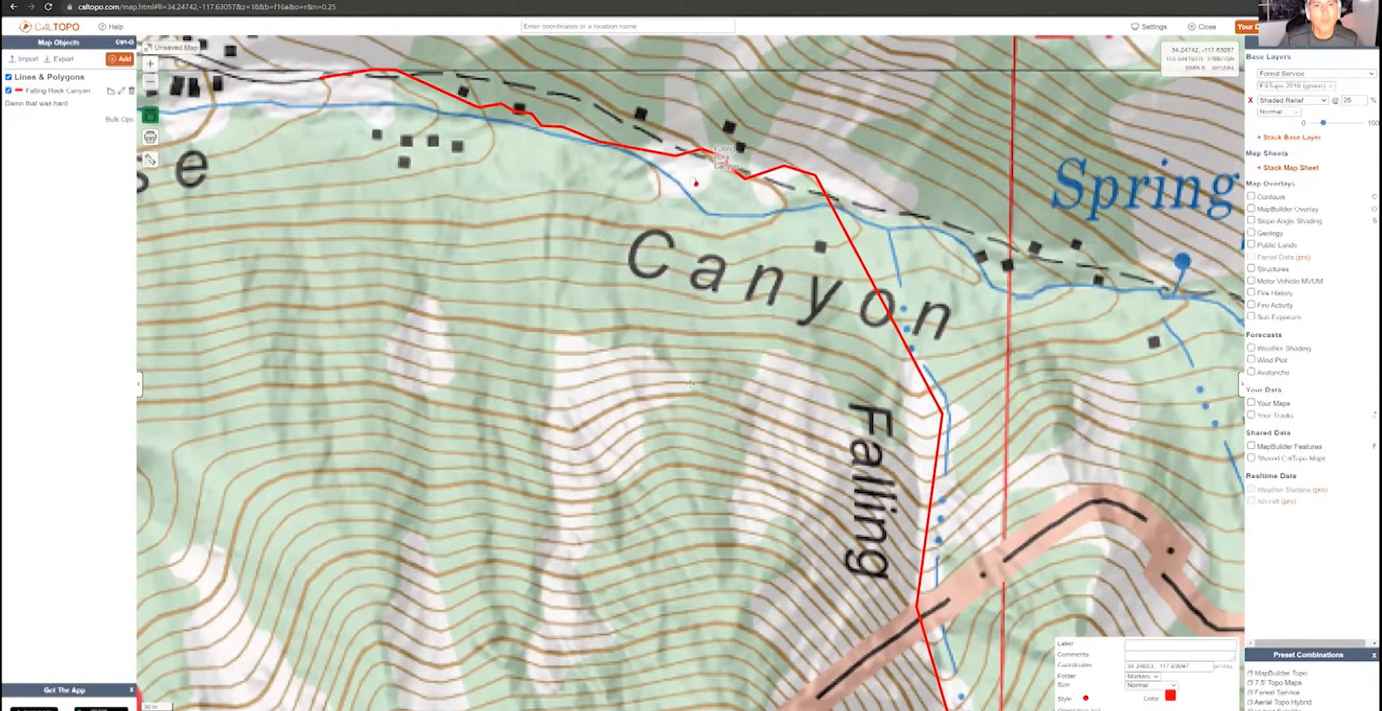
drag(831, 206, 748, 248)
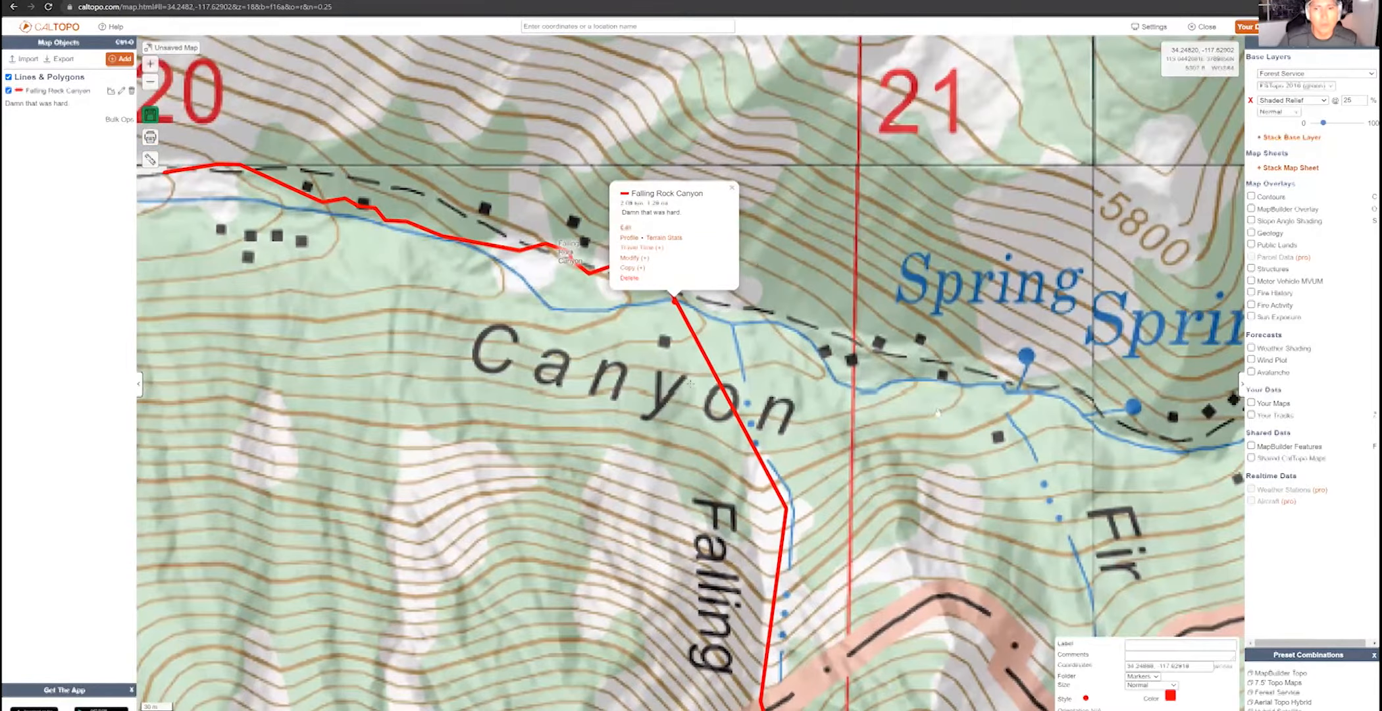
click(731, 188)
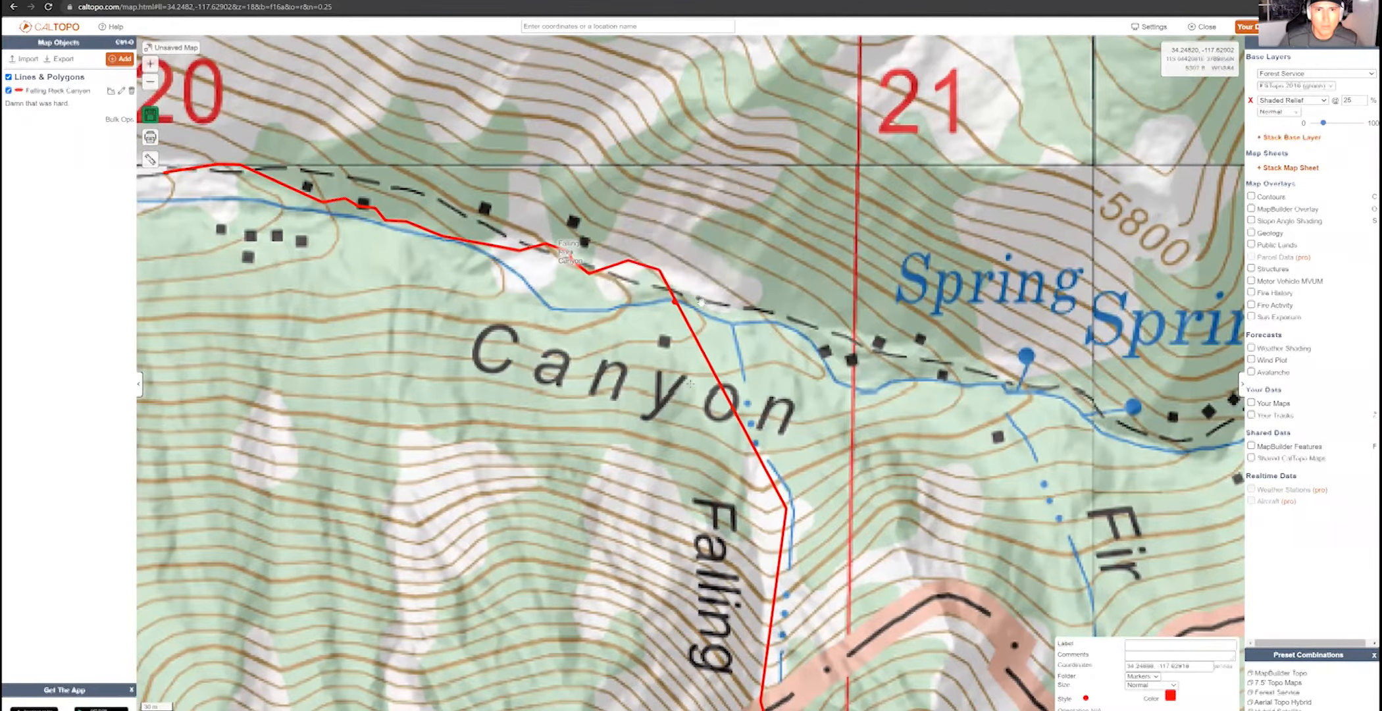
Label the marker "Leave trail", give it the map-pin icon and save it
click(1141, 646)
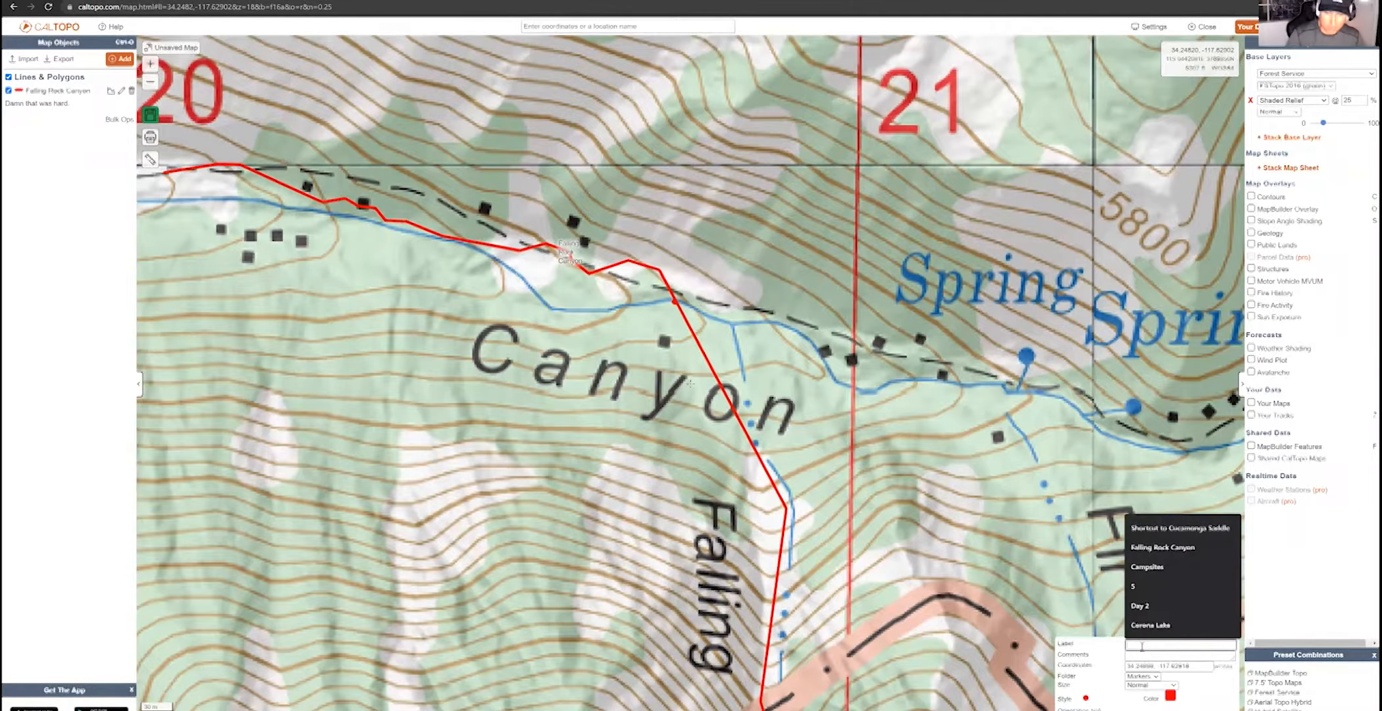
text(Lower trail)
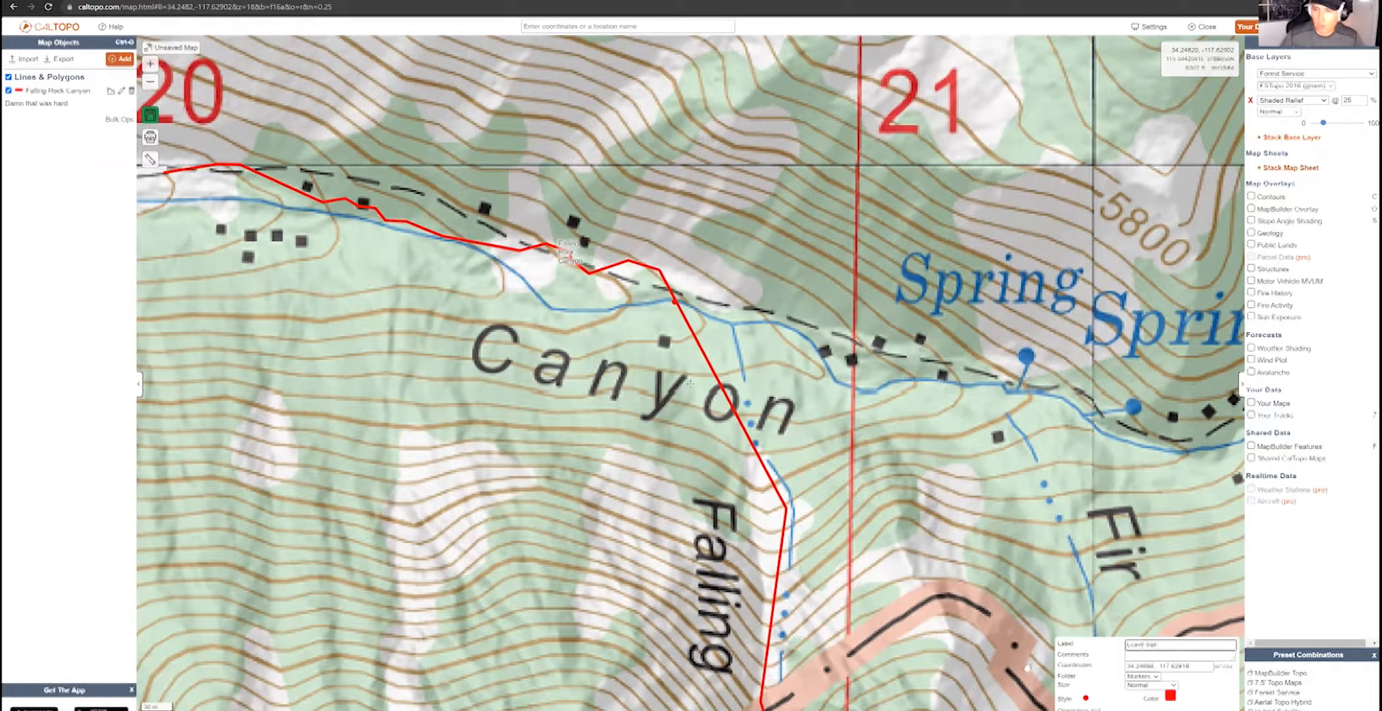
click(1085, 699)
click(469, 253)
click(1086, 700)
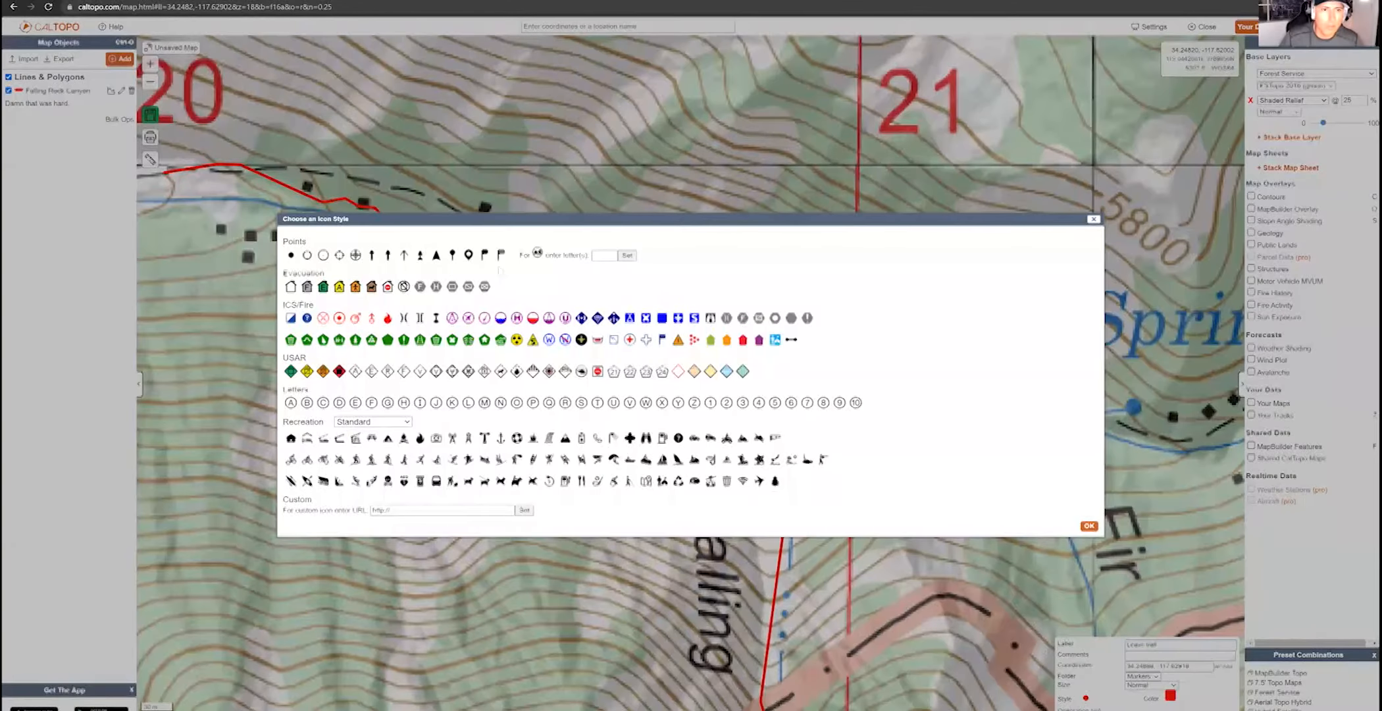
click(468, 254)
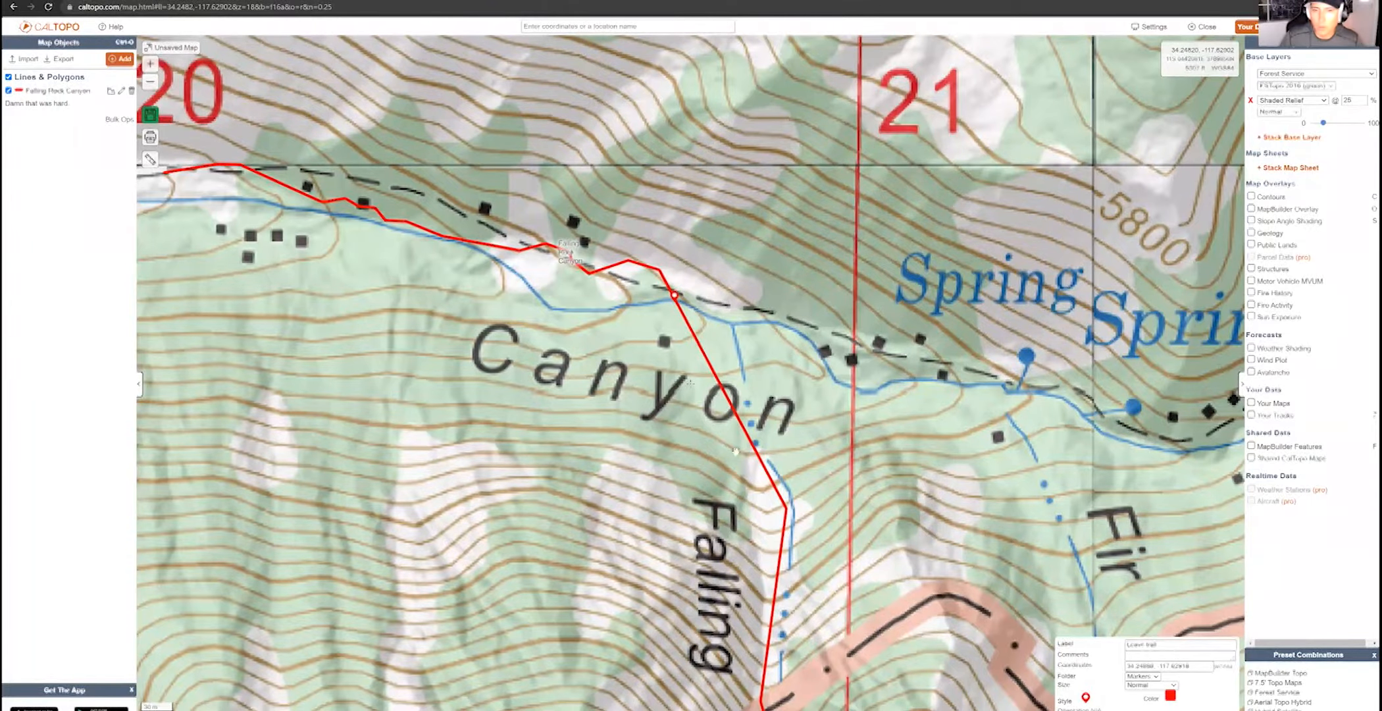
drag(731, 461, 796, 426)
scroll(645, 454, down, 2)
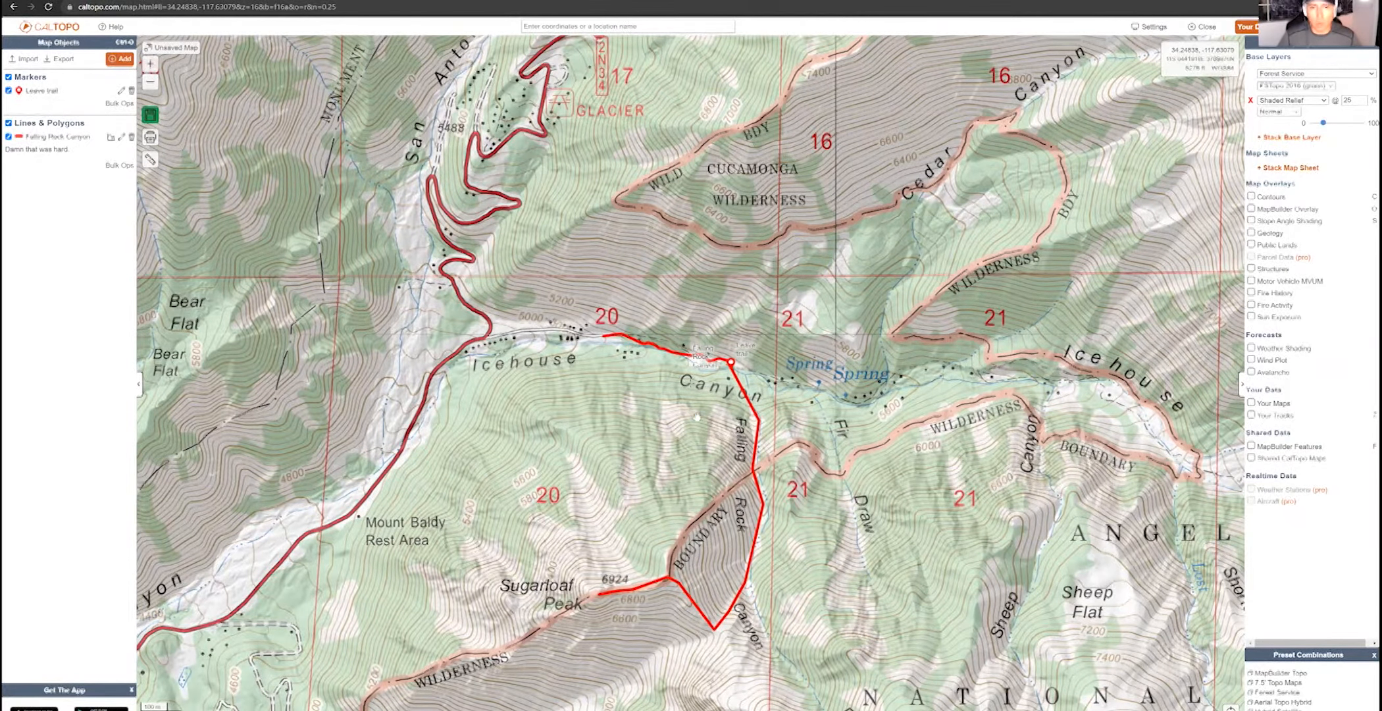
Look over the whole route and its marker from Icehouse Canyon to Sugarloaf Peak and the surrounding terrain
drag(737, 391, 737, 361)
drag(725, 511, 699, 465)
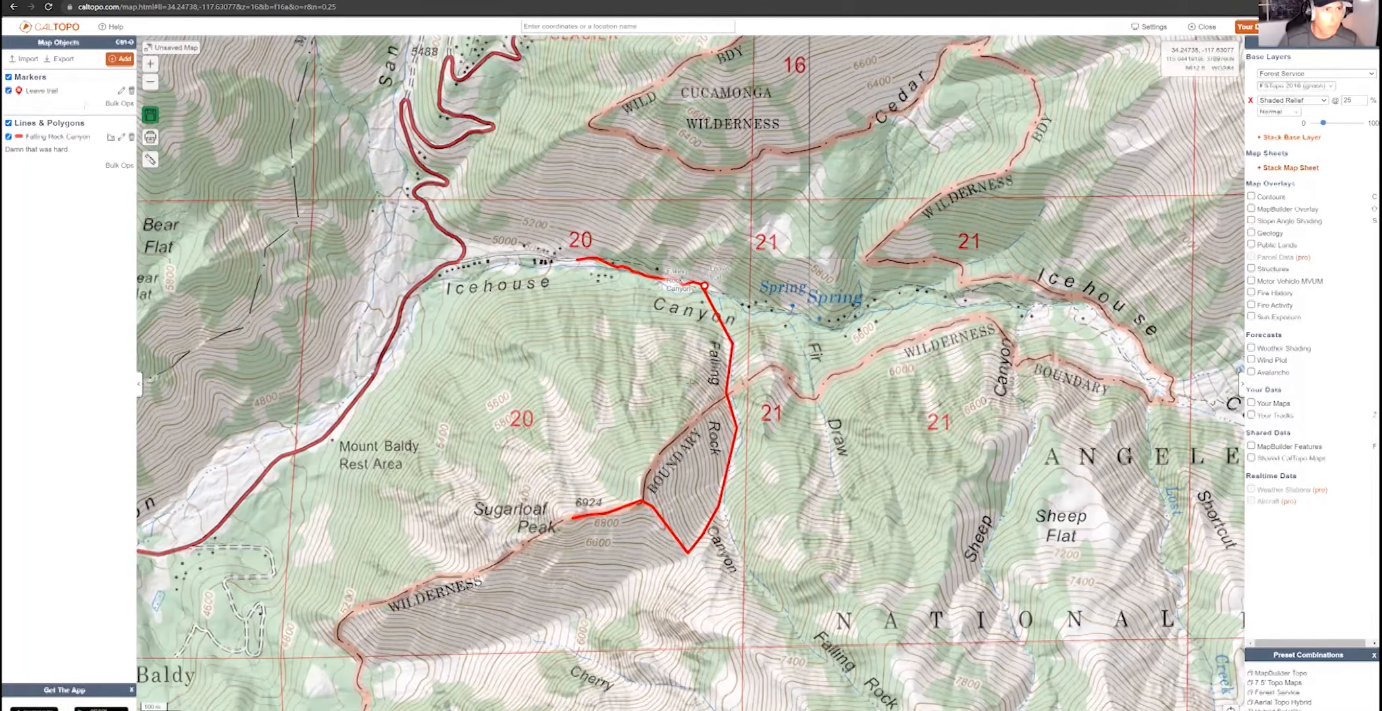
drag(654, 406, 641, 398)
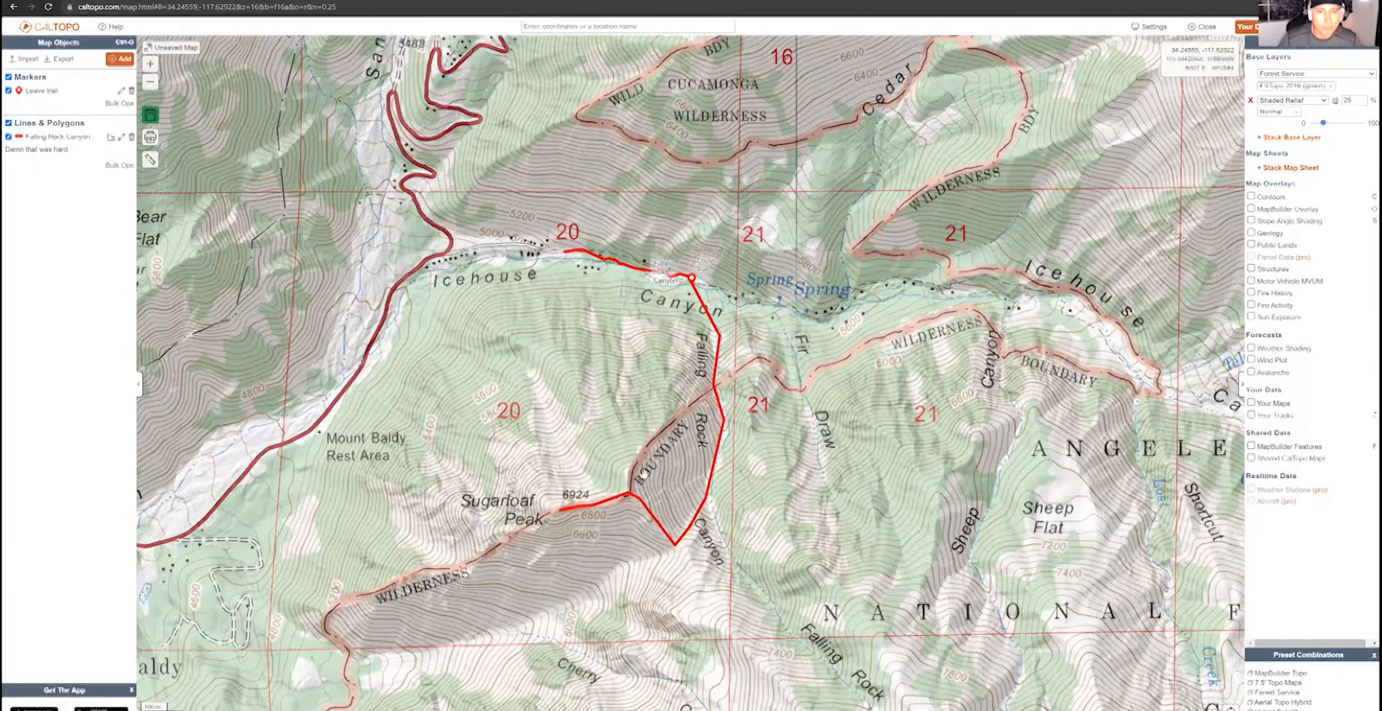
drag(630, 487, 534, 367)
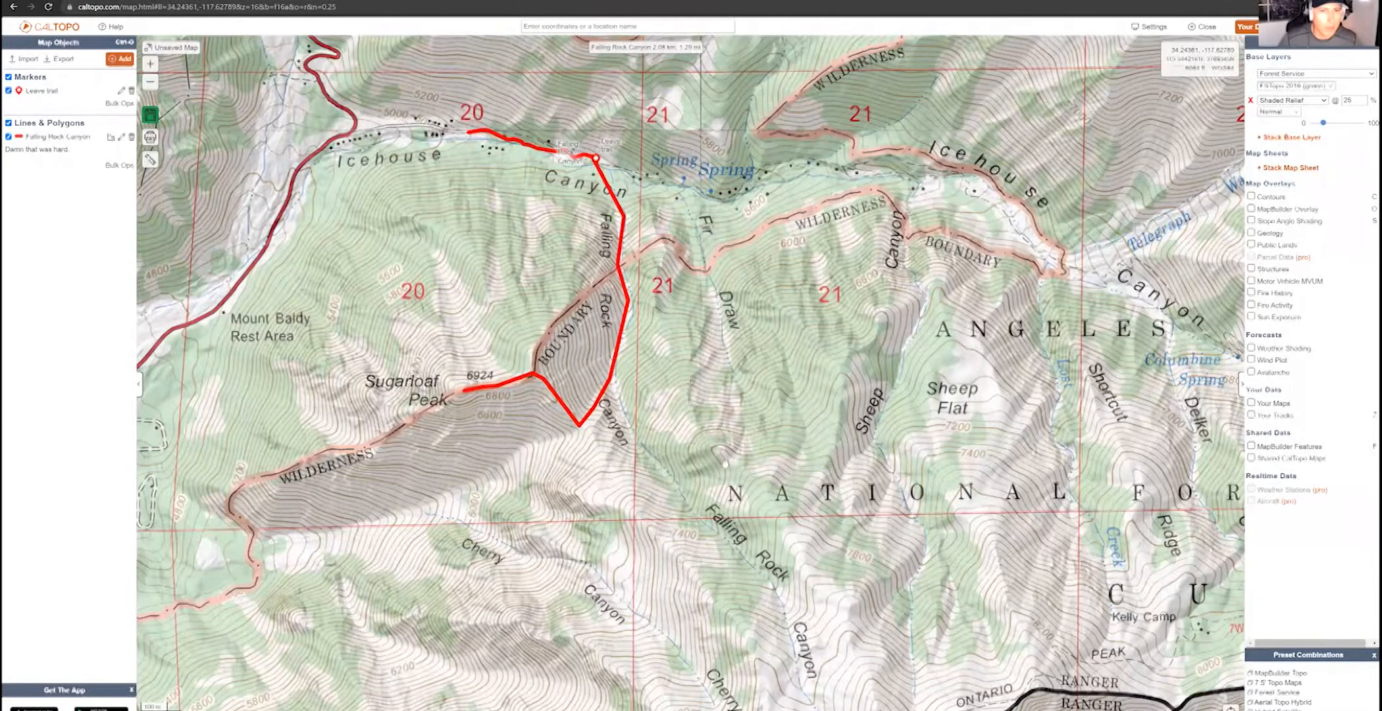
scroll(651, 408, down, 1)
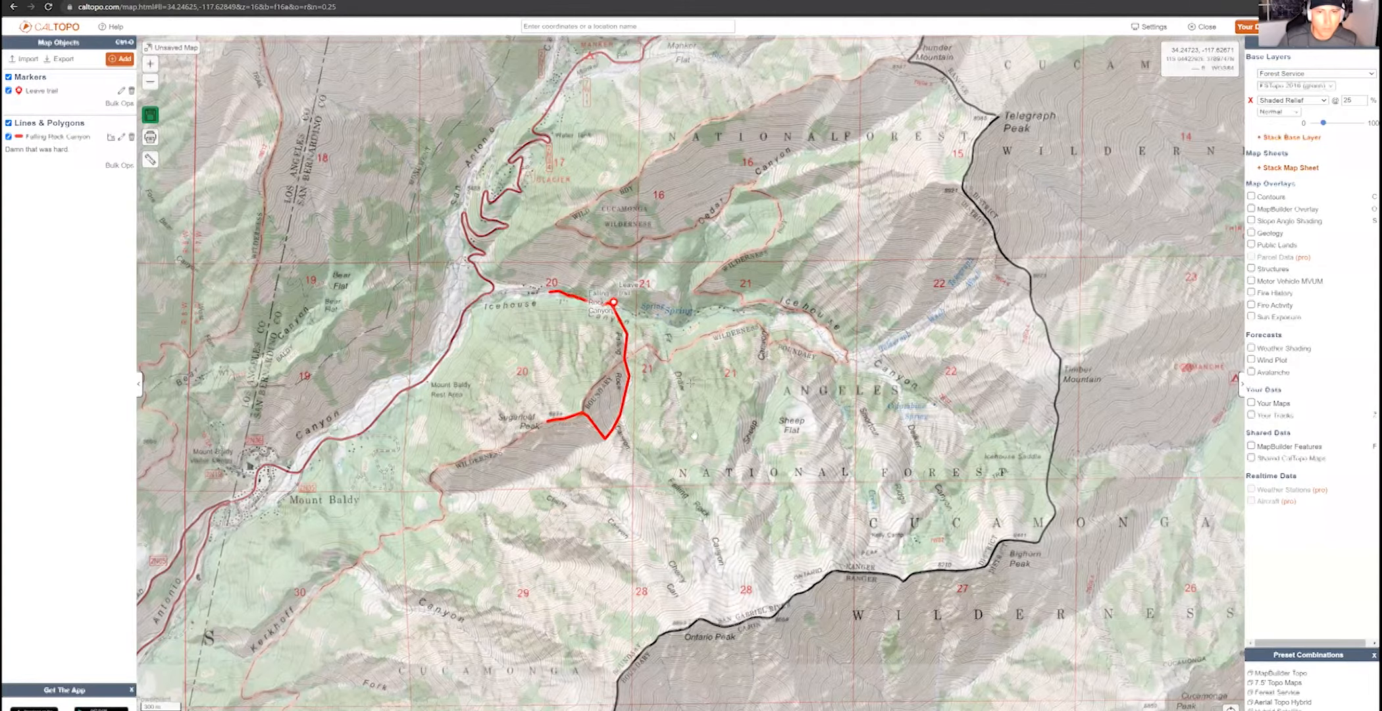
scroll(533, 300, up, 1)
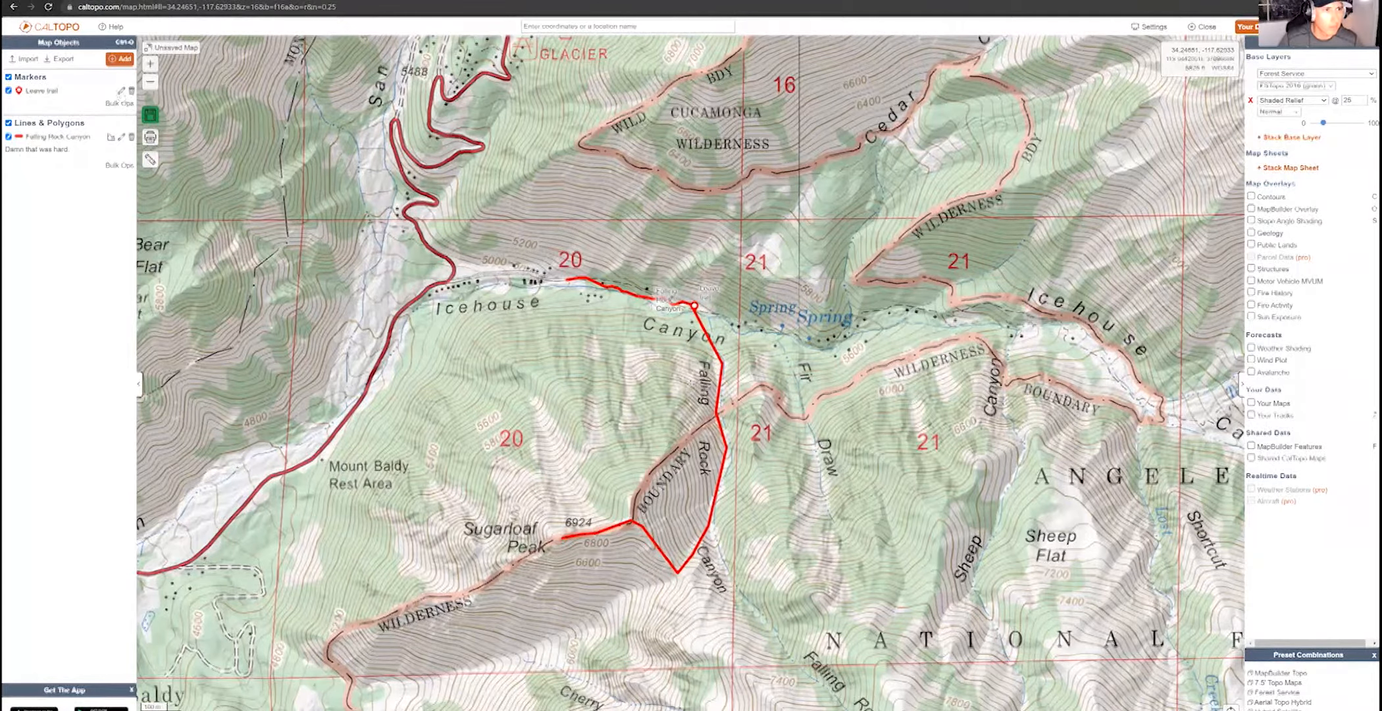
drag(704, 374, 699, 381)
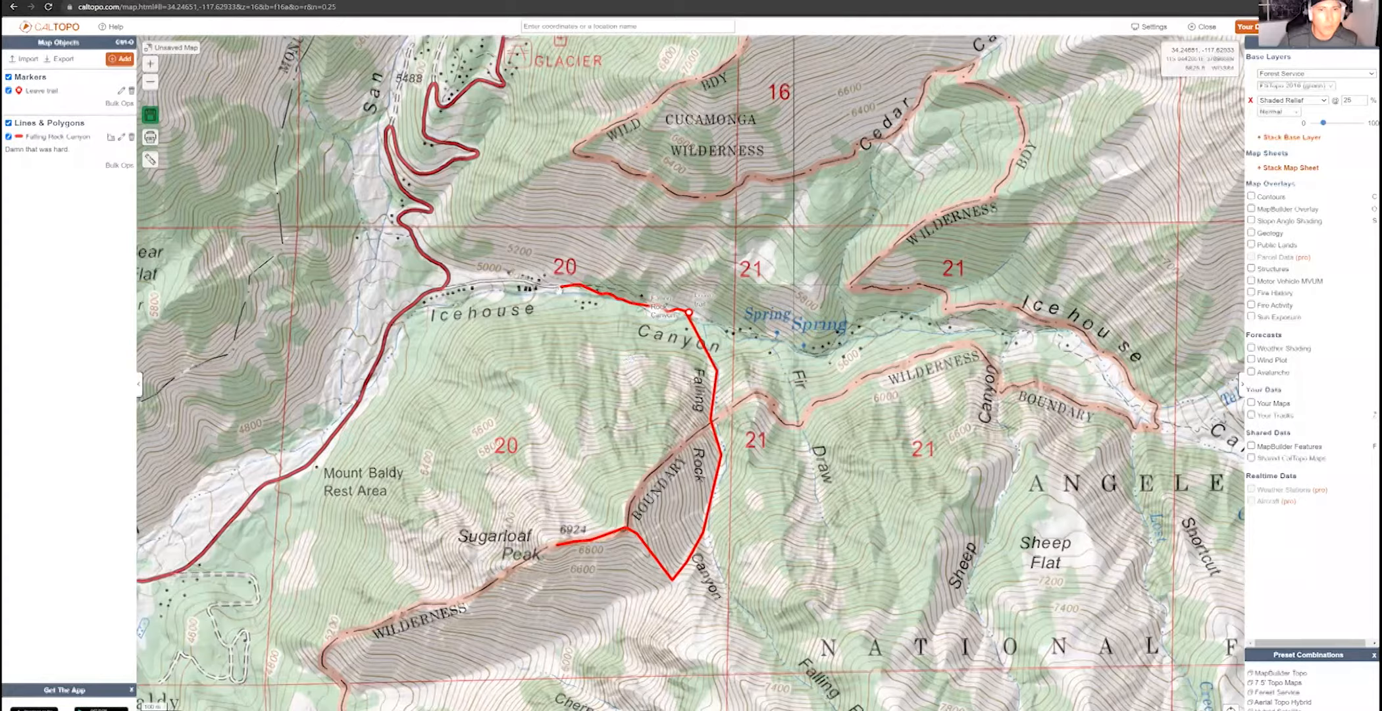
Open the print setup for the map area around the Falling Rock Canyon route
drag(166, 97, 151, 118)
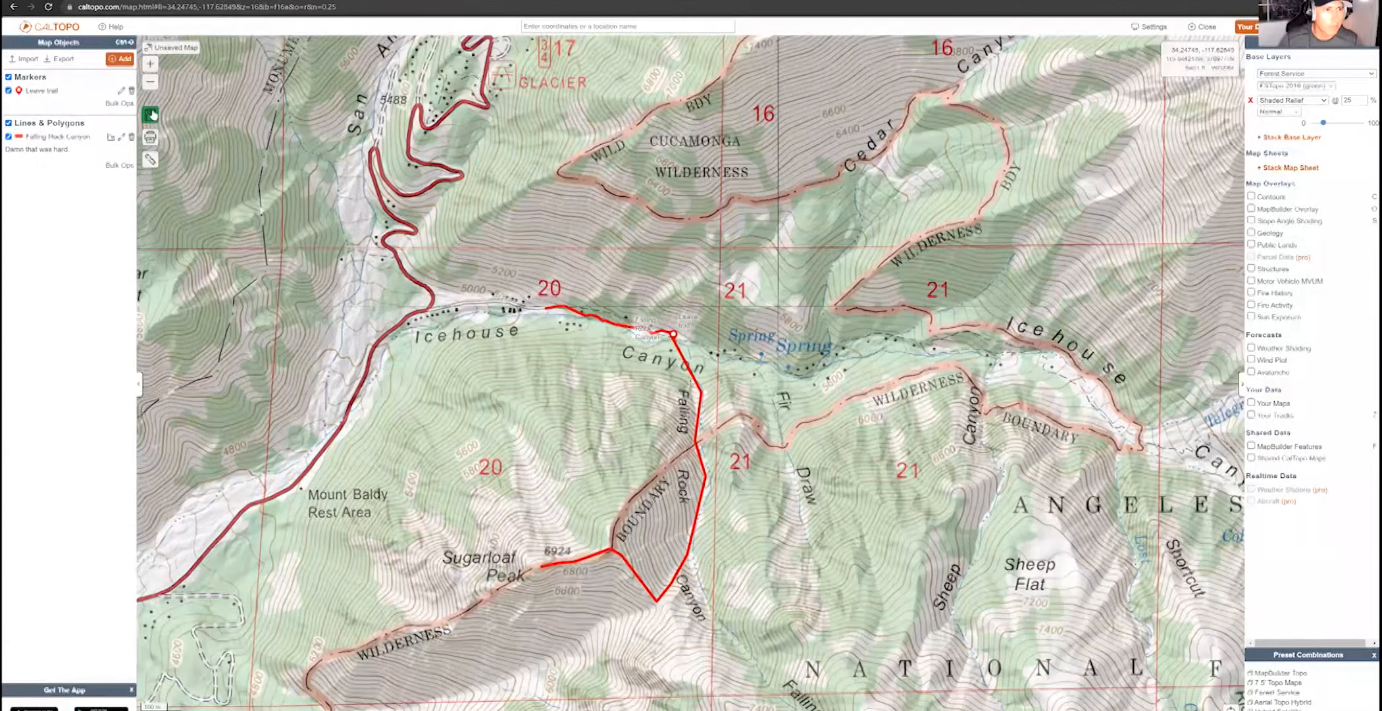
click(150, 139)
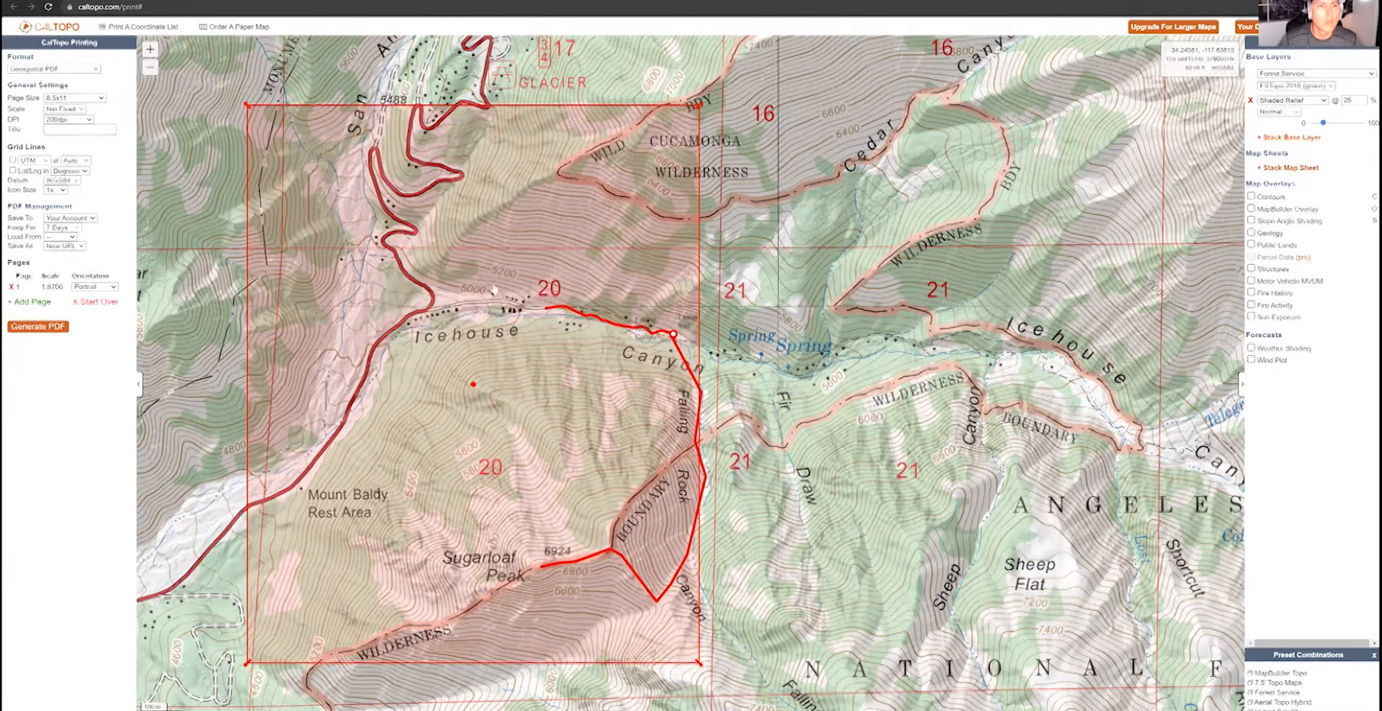
Leave the print setup and examine the Falling Rock Canyon route and the terrain between Mount Baldy, Icehouse Canyon and Ontario Peak
drag(608, 266, 612, 263)
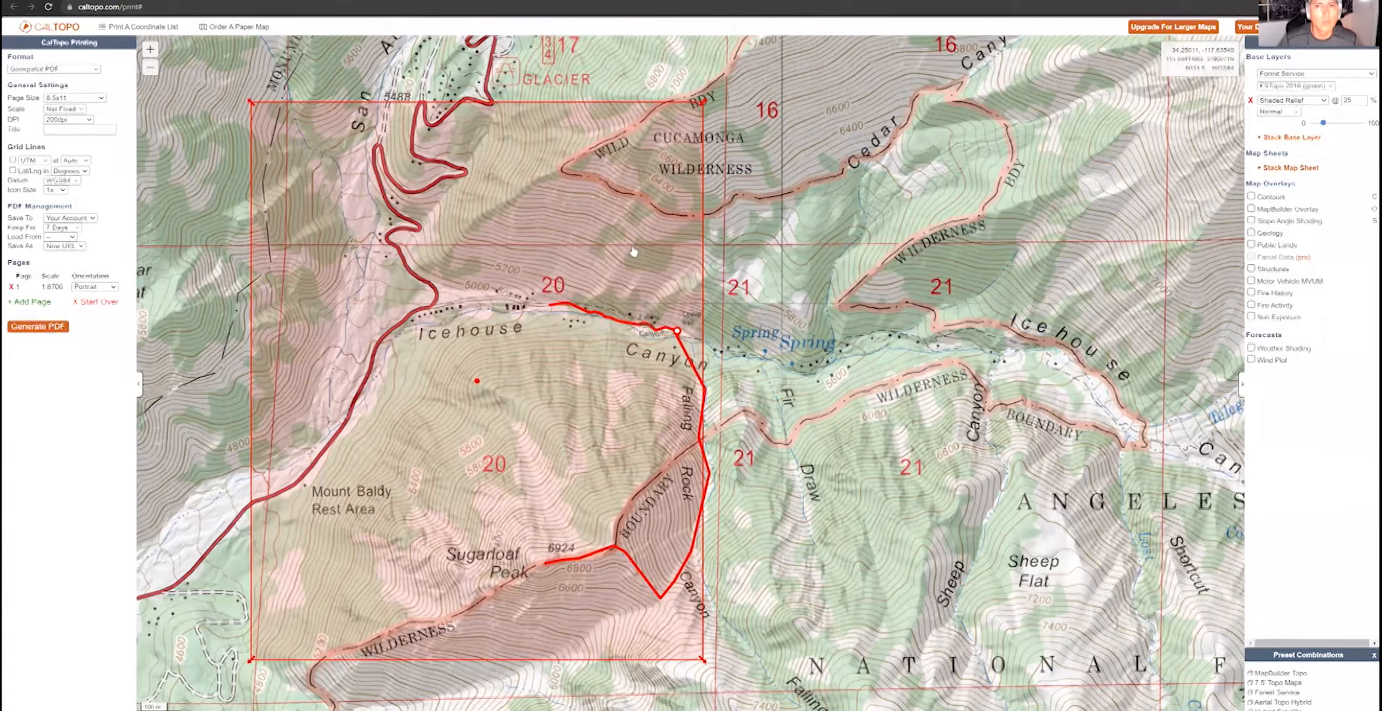
drag(524, 342, 625, 249)
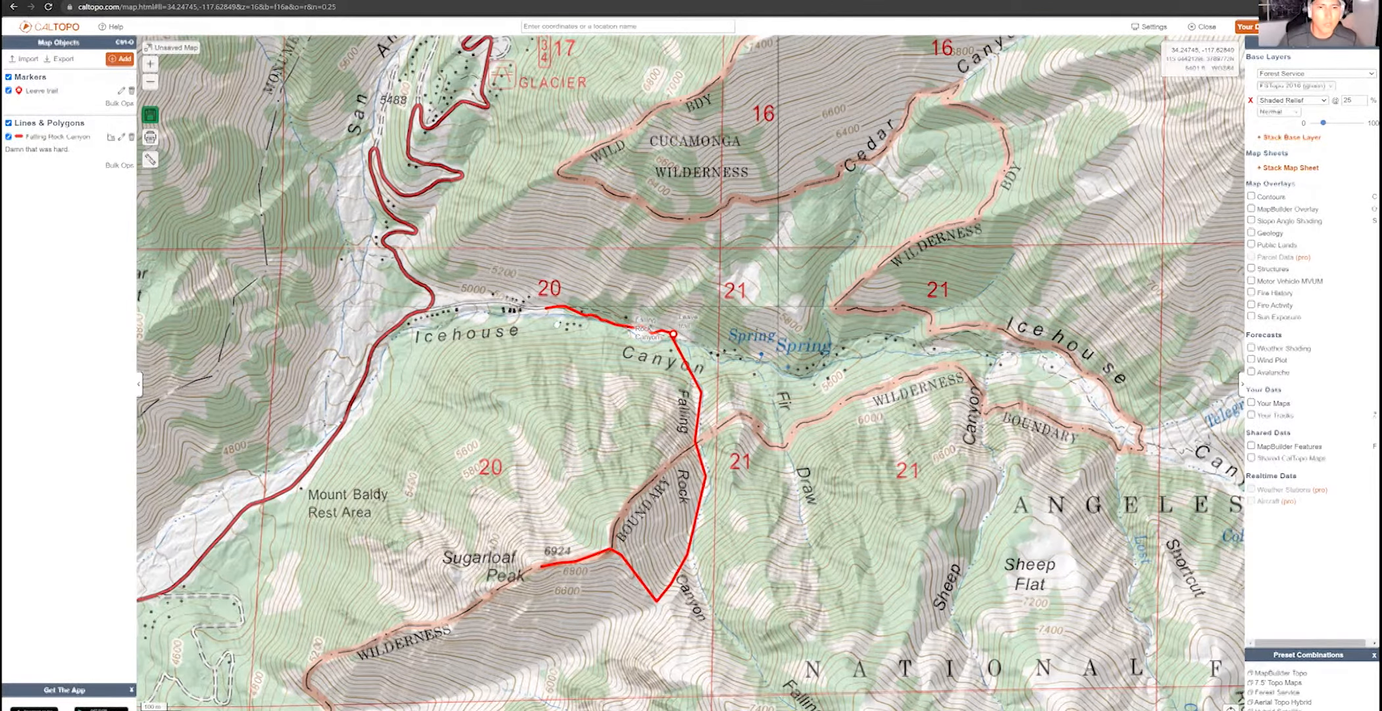
drag(600, 370, 531, 340)
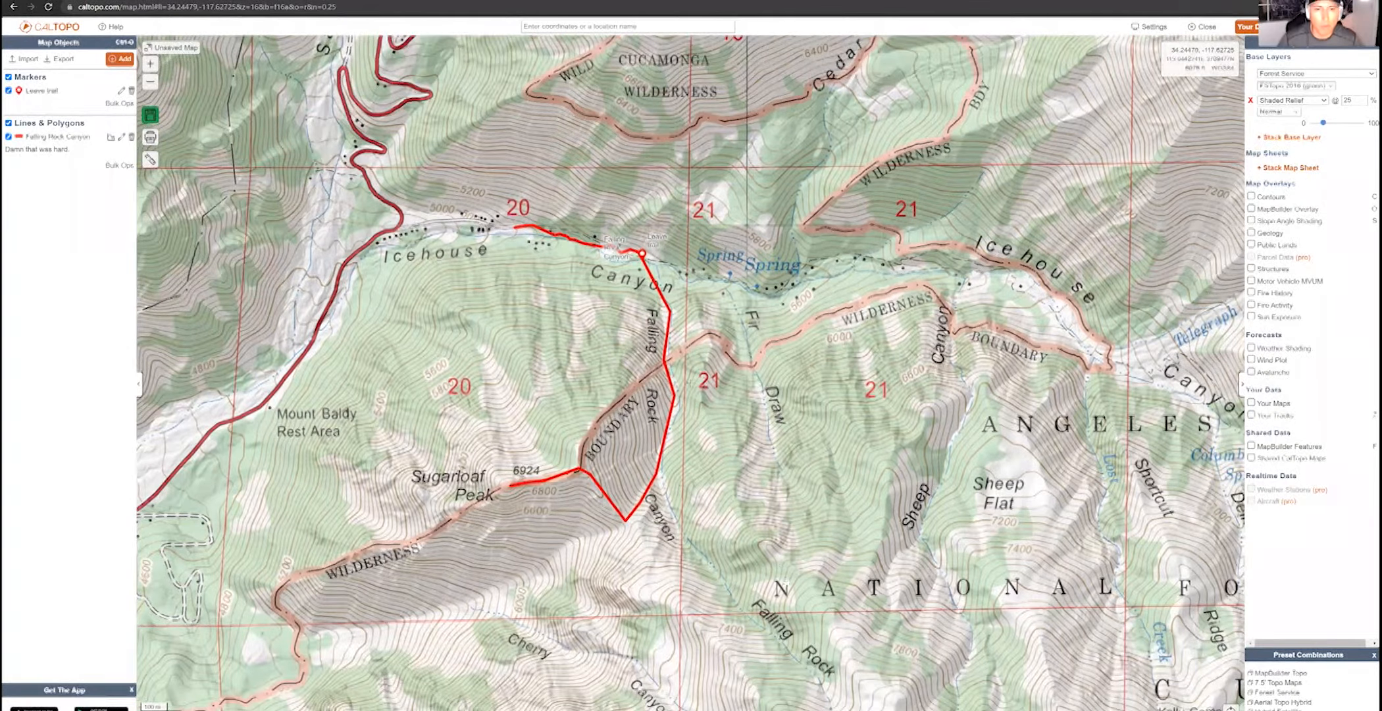
drag(634, 424, 622, 437)
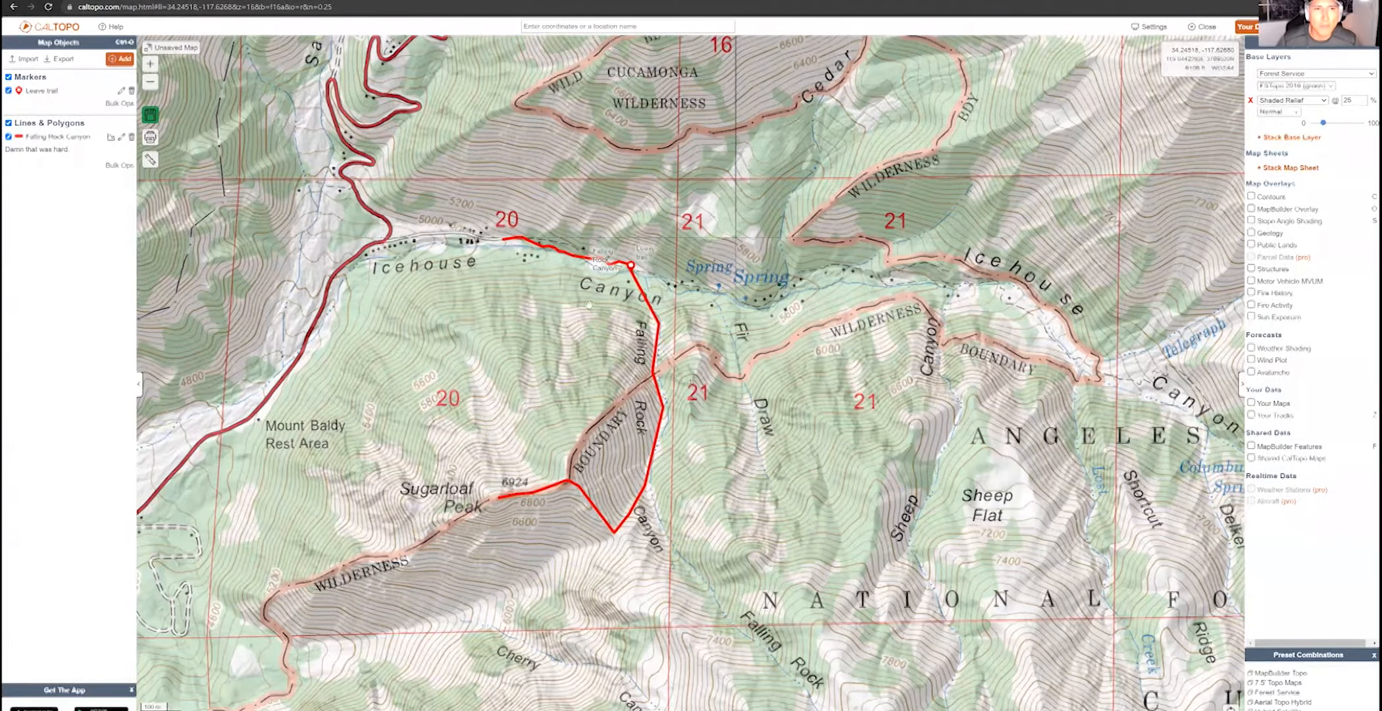
drag(633, 364, 712, 356)
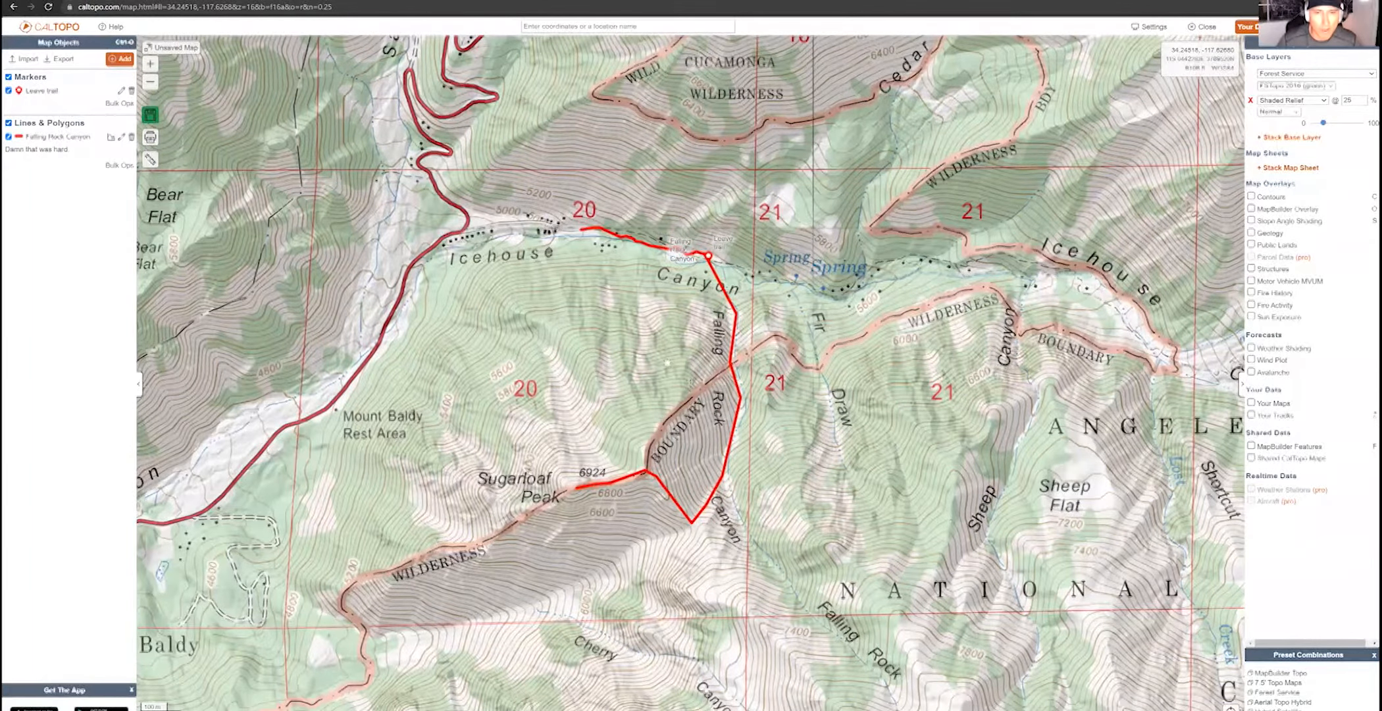
drag(617, 371, 500, 248)
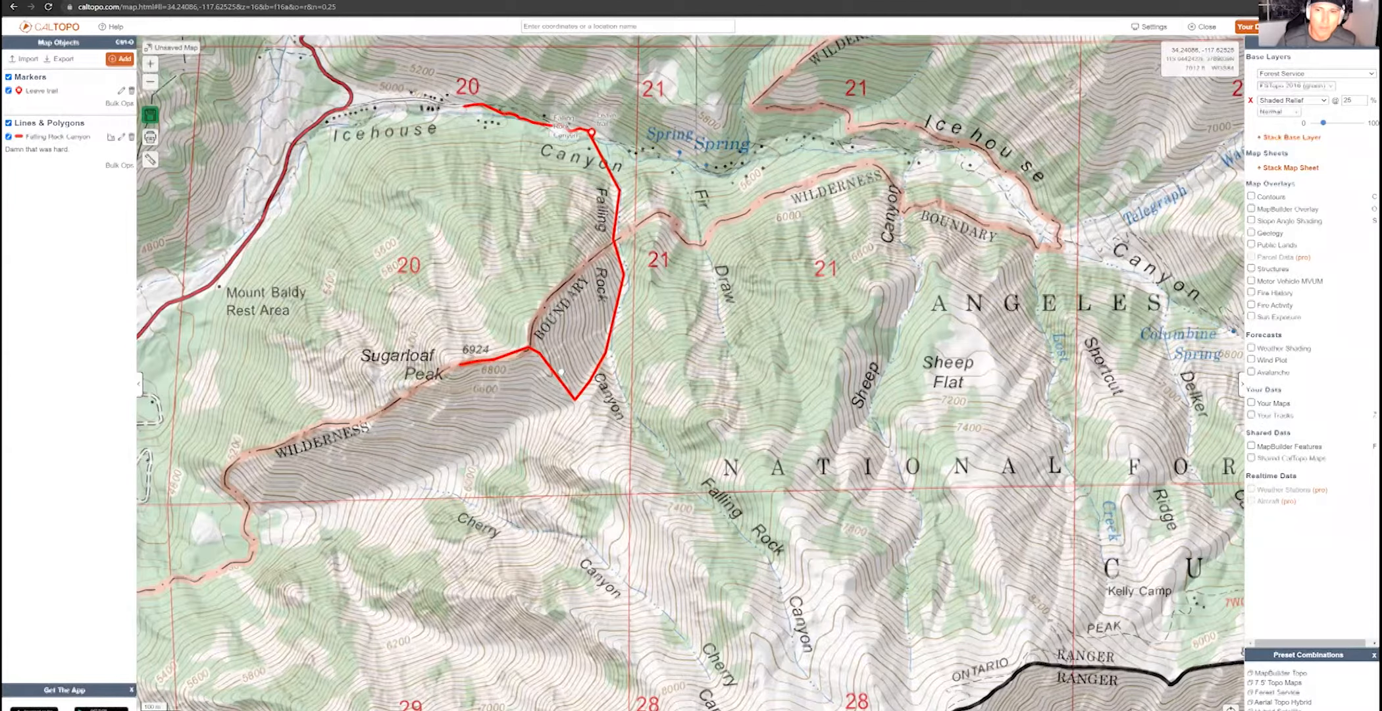
scroll(692, 465, down, 1)
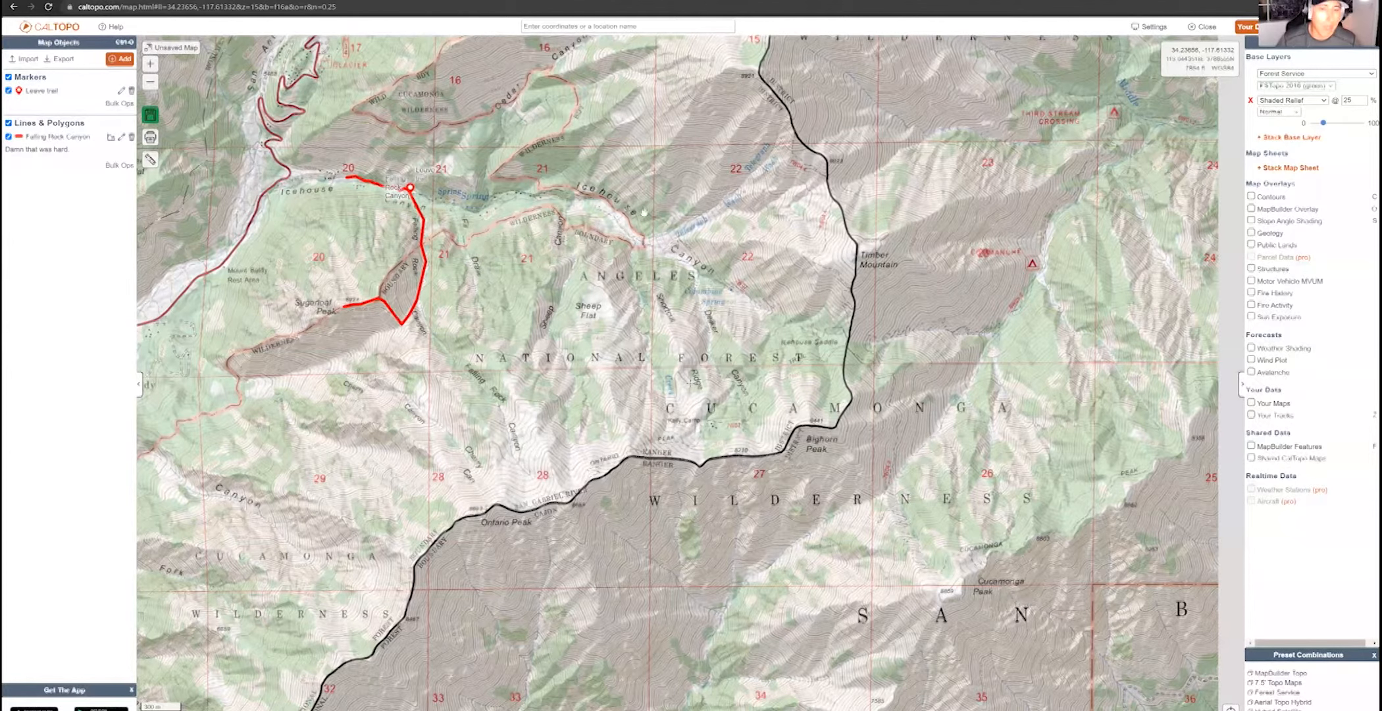
scroll(688, 334, up, 1)
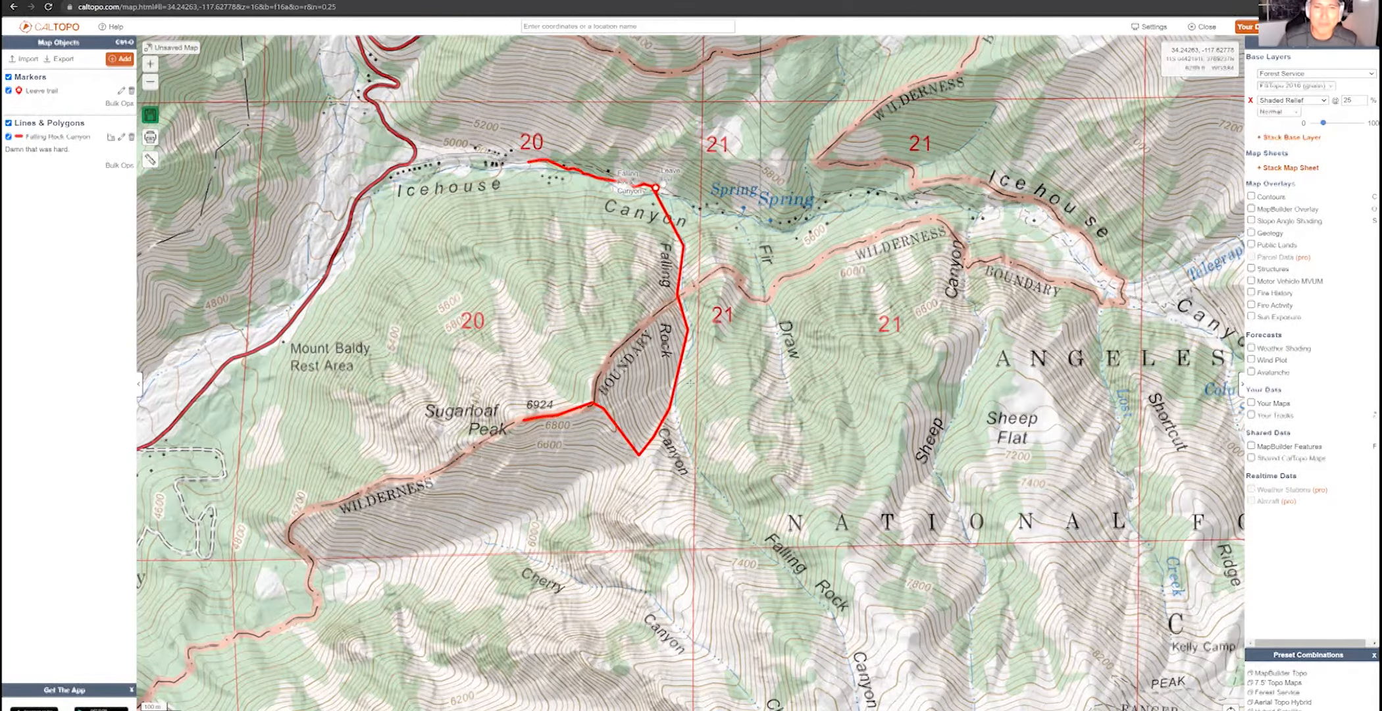
drag(674, 482, 622, 389)
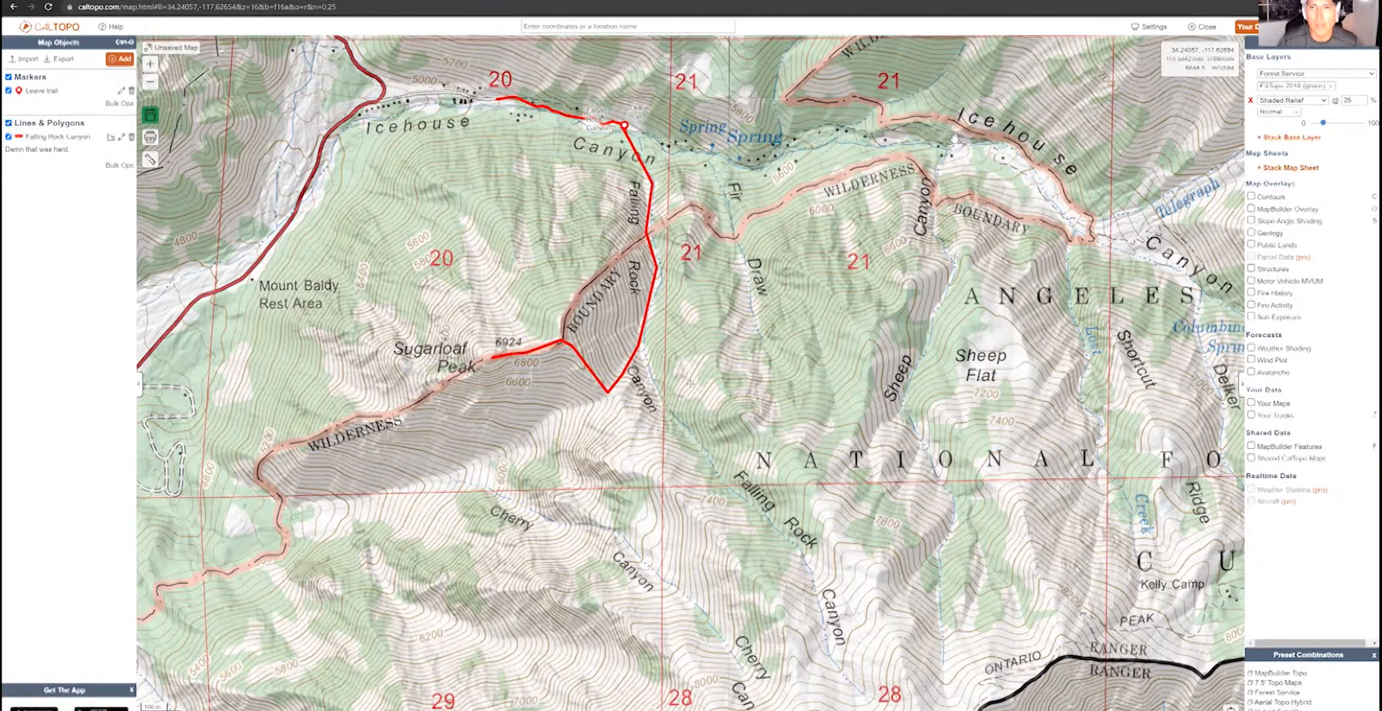
drag(731, 150, 762, 372)
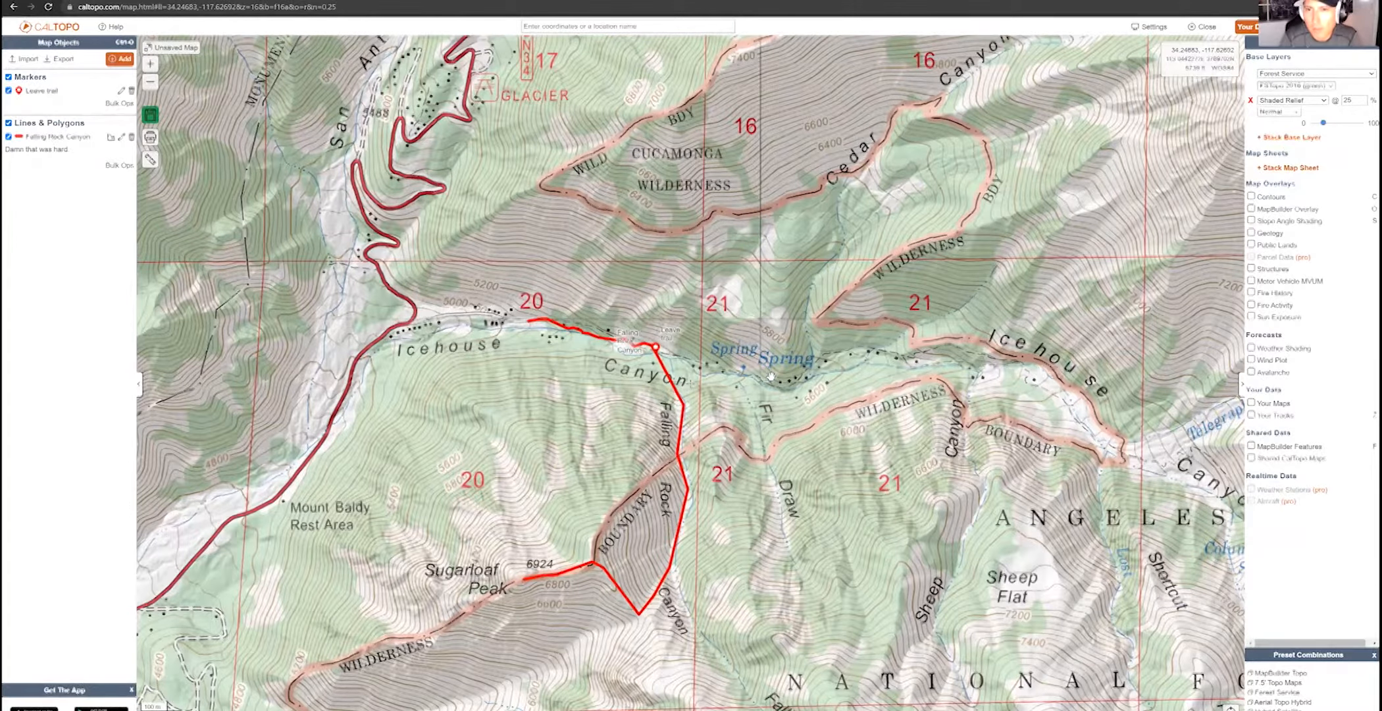
scroll(1007, 308, down, 1)
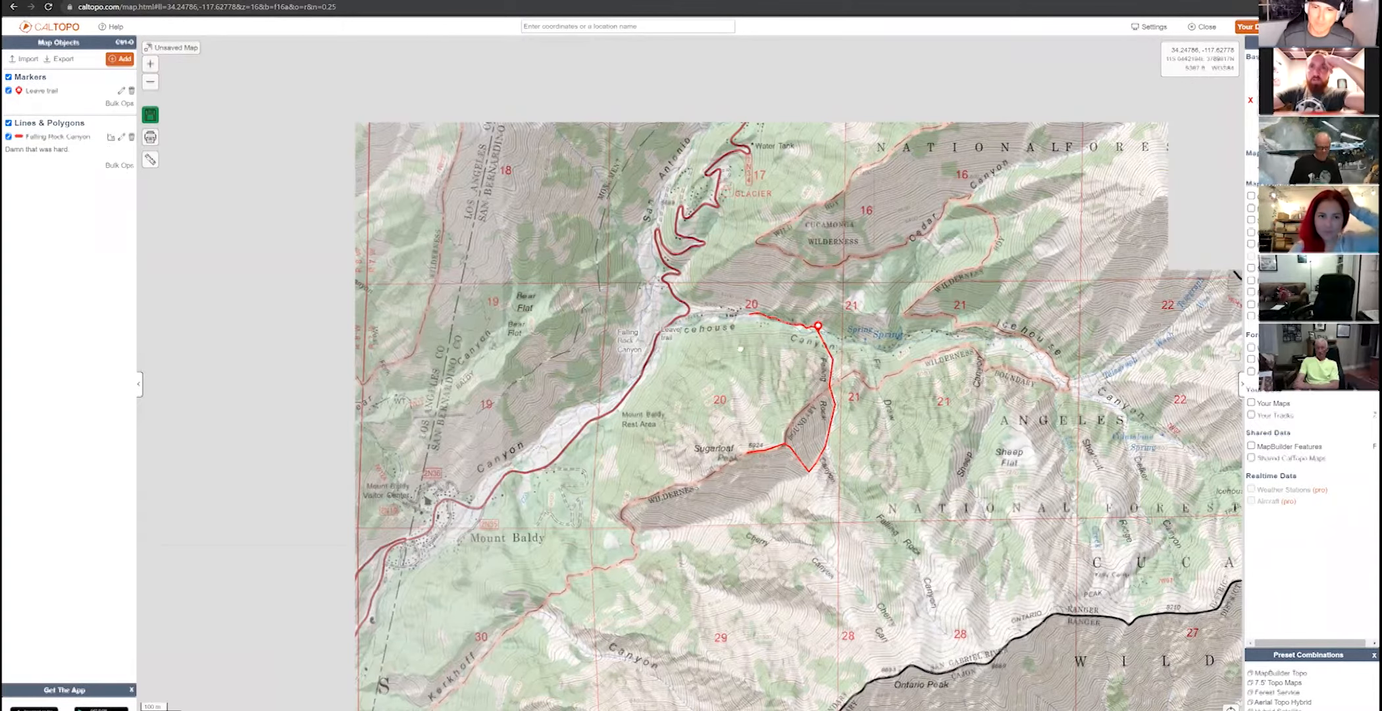
scroll(740, 349, down, 1)
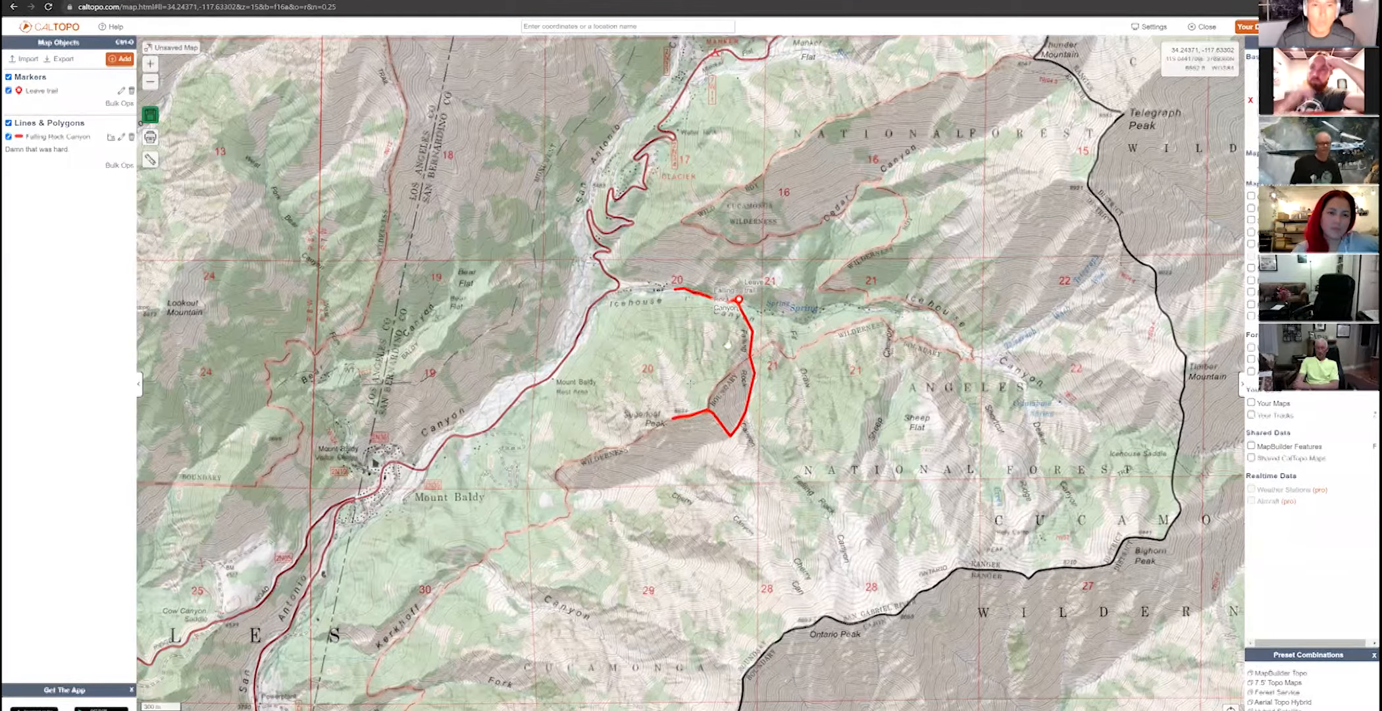
scroll(763, 367, up, 2)
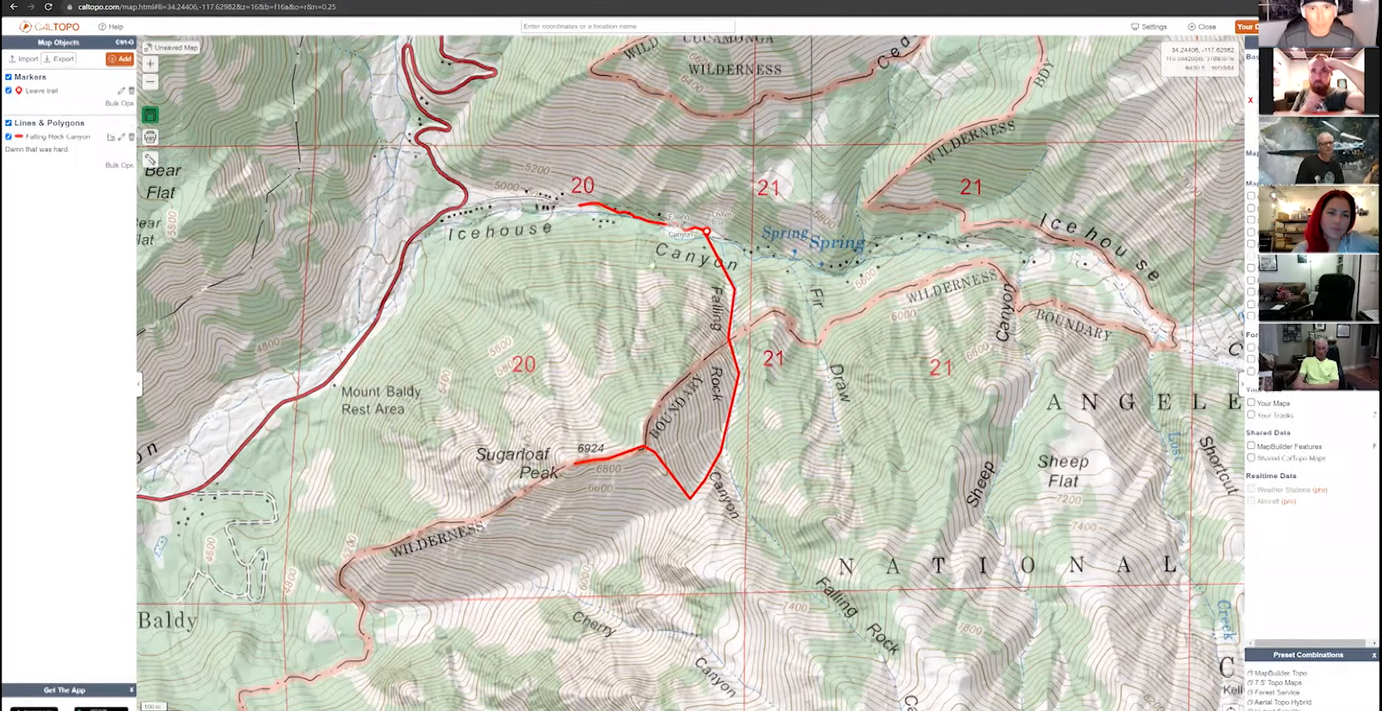
Open the export selection for the map's marker and line and review the selectable objects and available file formats
click(61, 59)
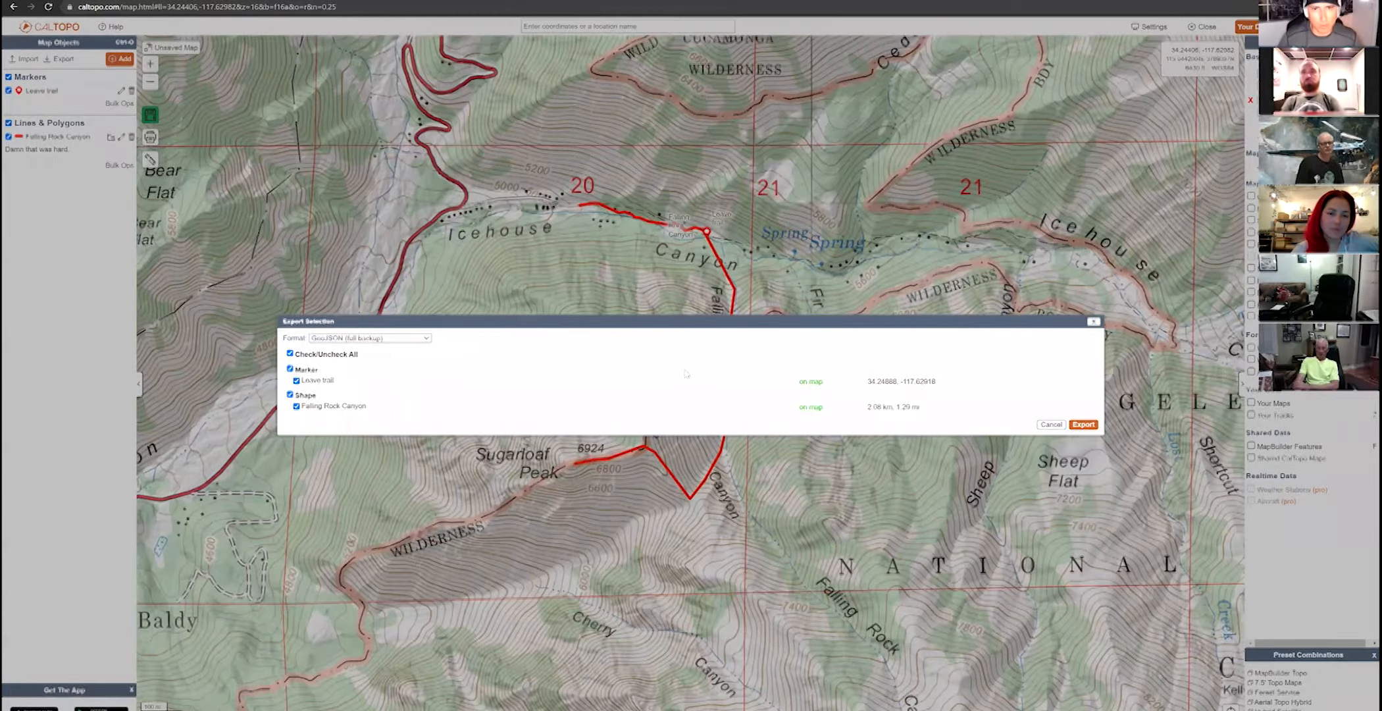
click(296, 381)
click(290, 369)
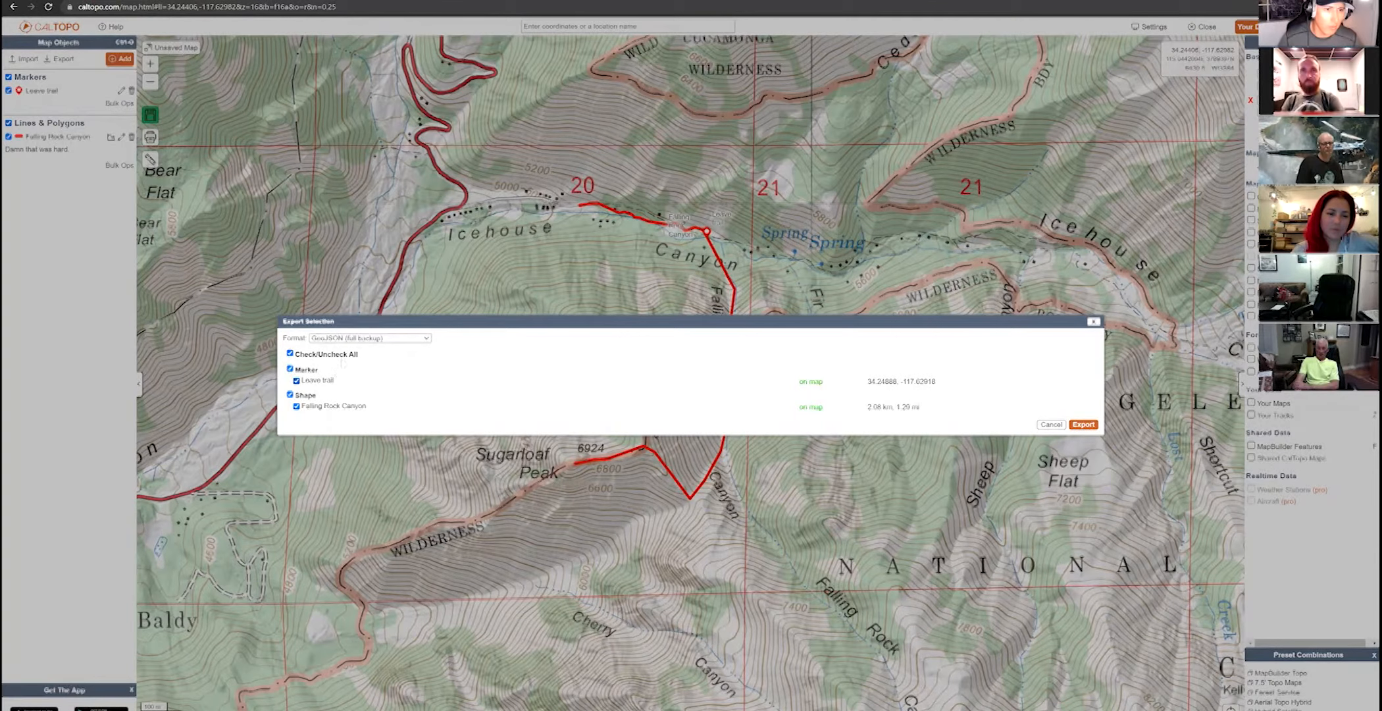
click(323, 339)
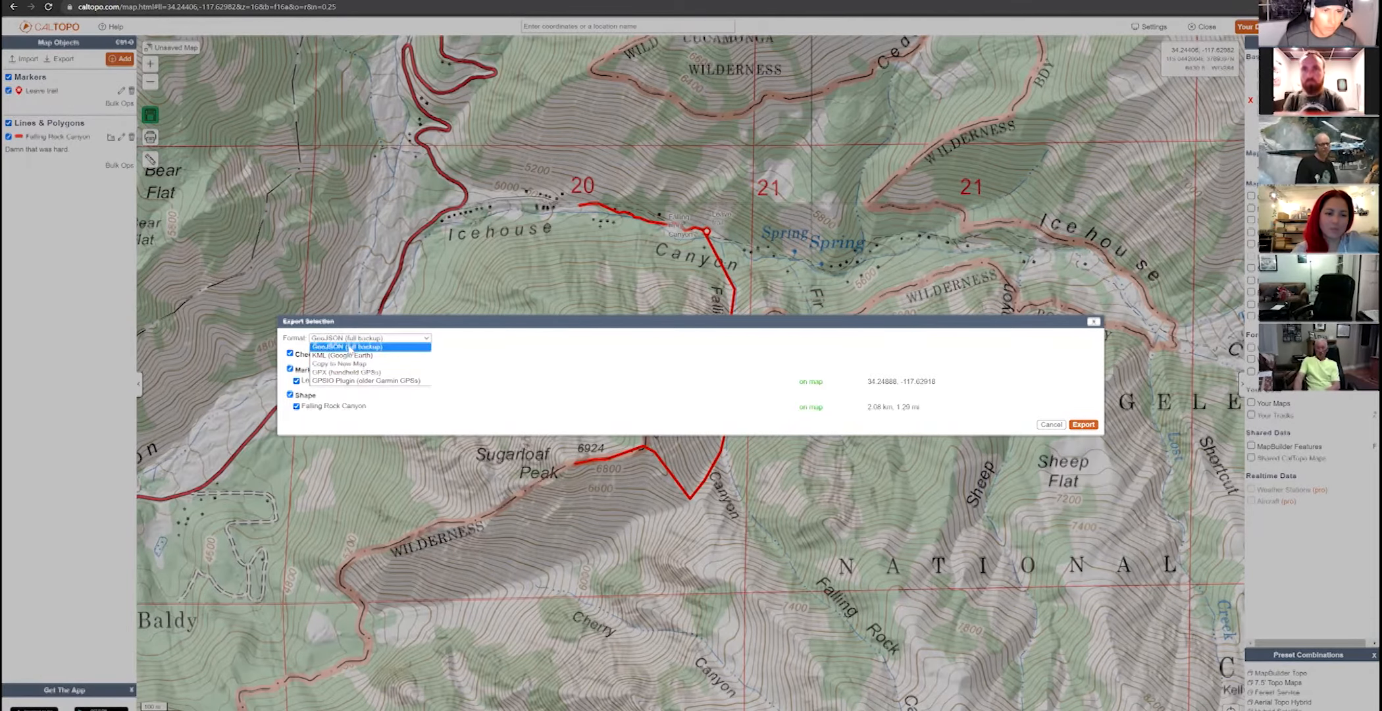
click(348, 345)
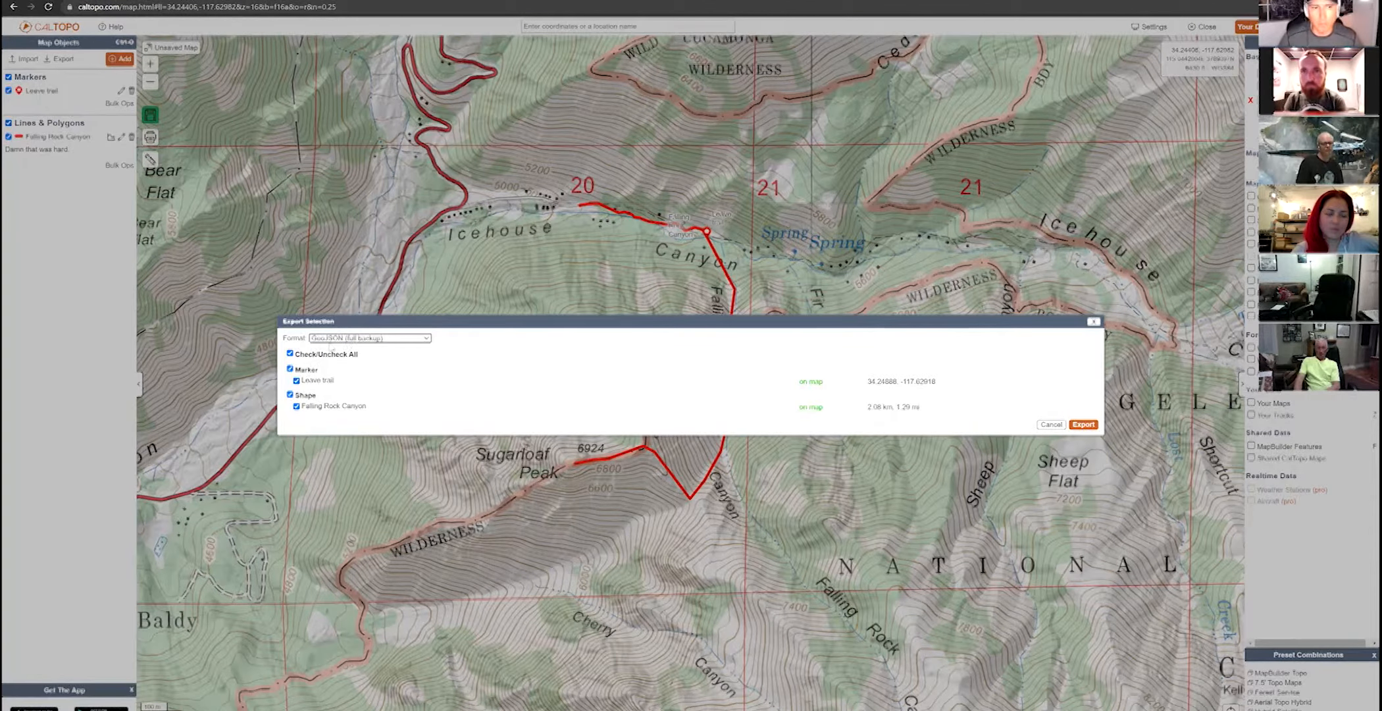
Set up a GPX (handheld GPSs) export of only the Falling Rock Canyon line, excluding the marker, and dismiss it without exporting
click(359, 339)
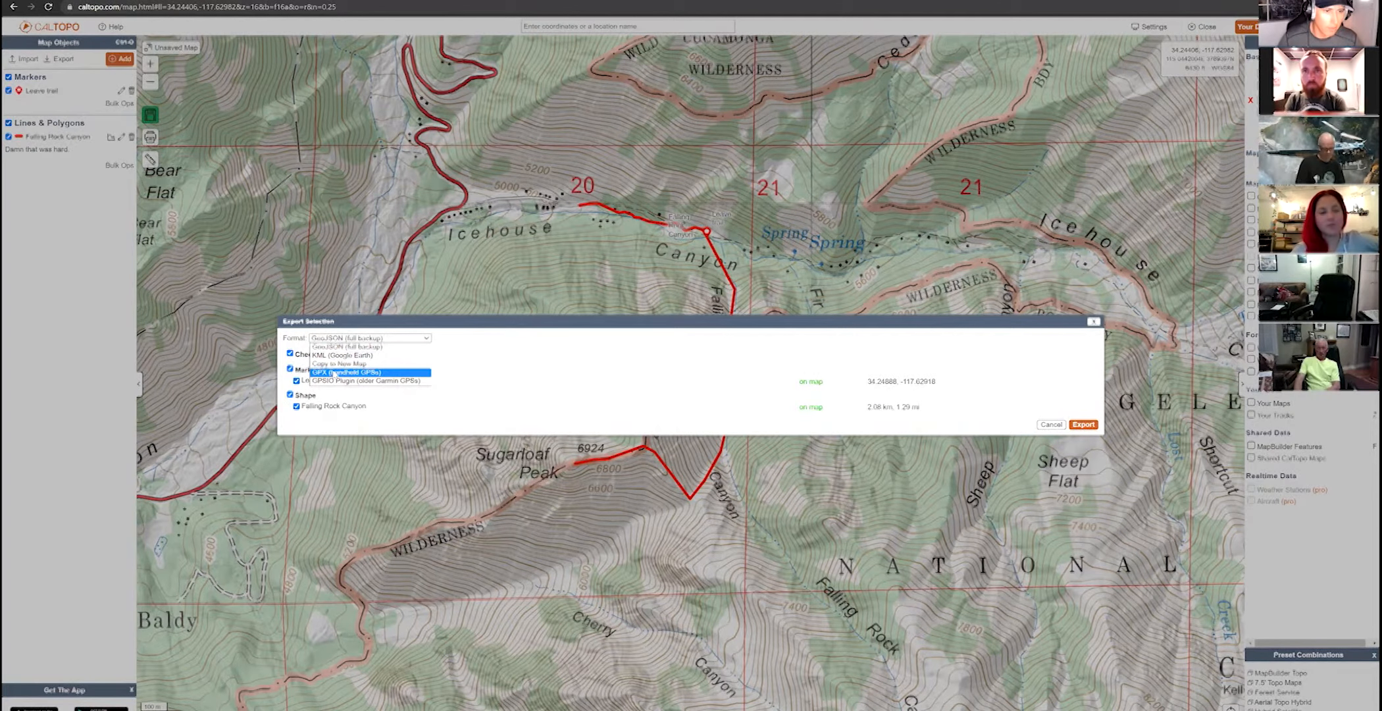
click(342, 372)
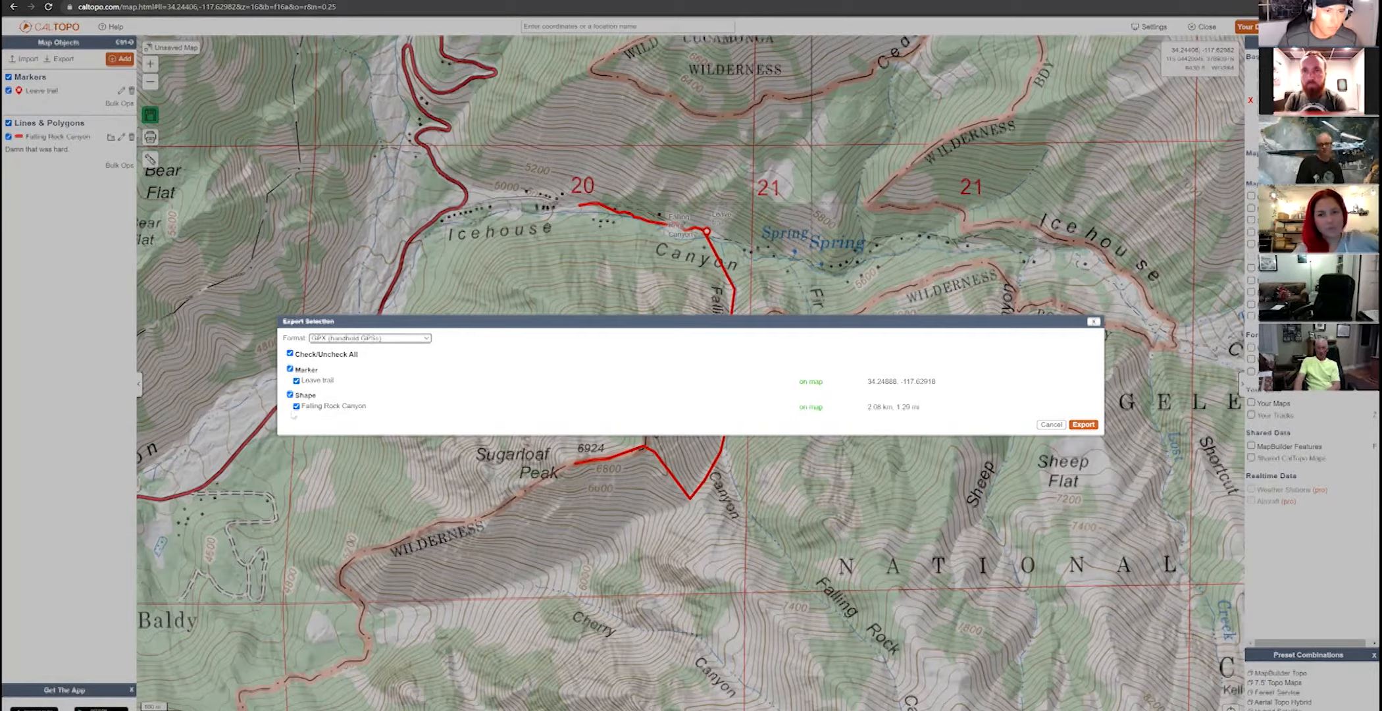
click(290, 368)
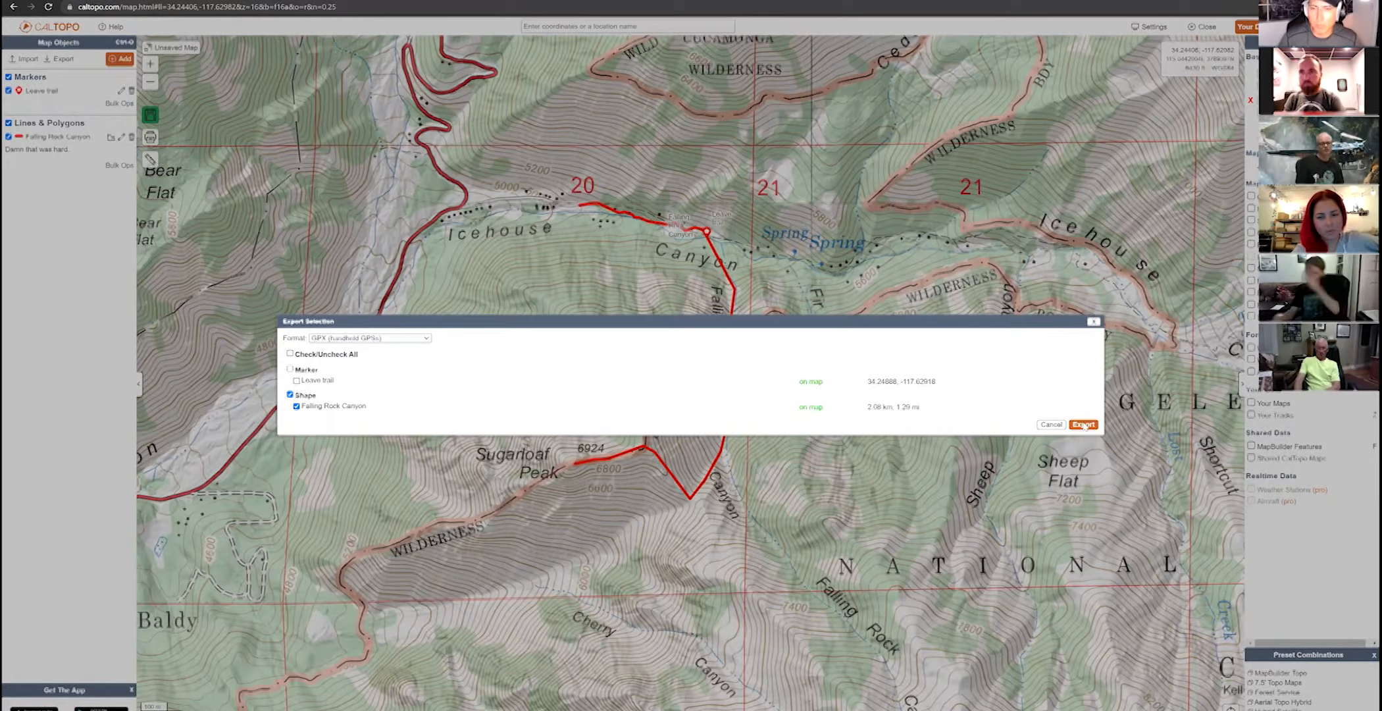
click(1051, 424)
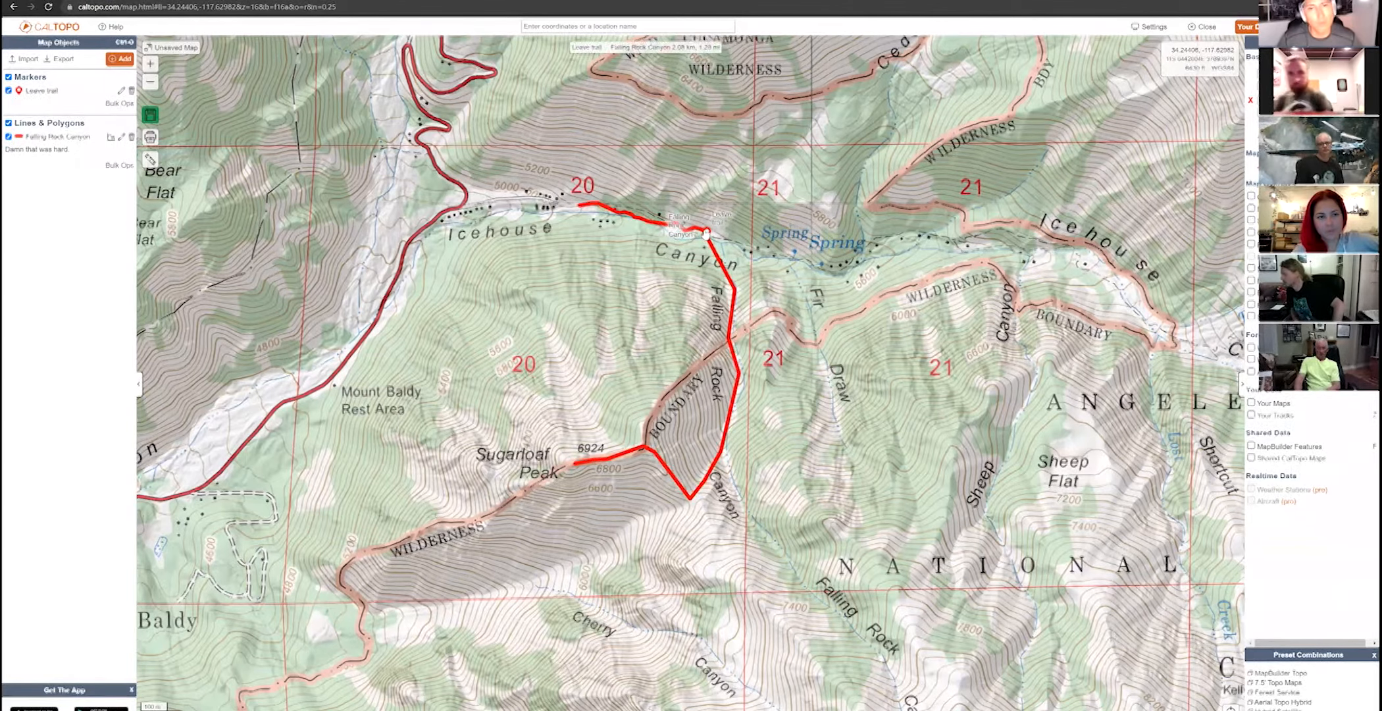
drag(711, 240, 748, 312)
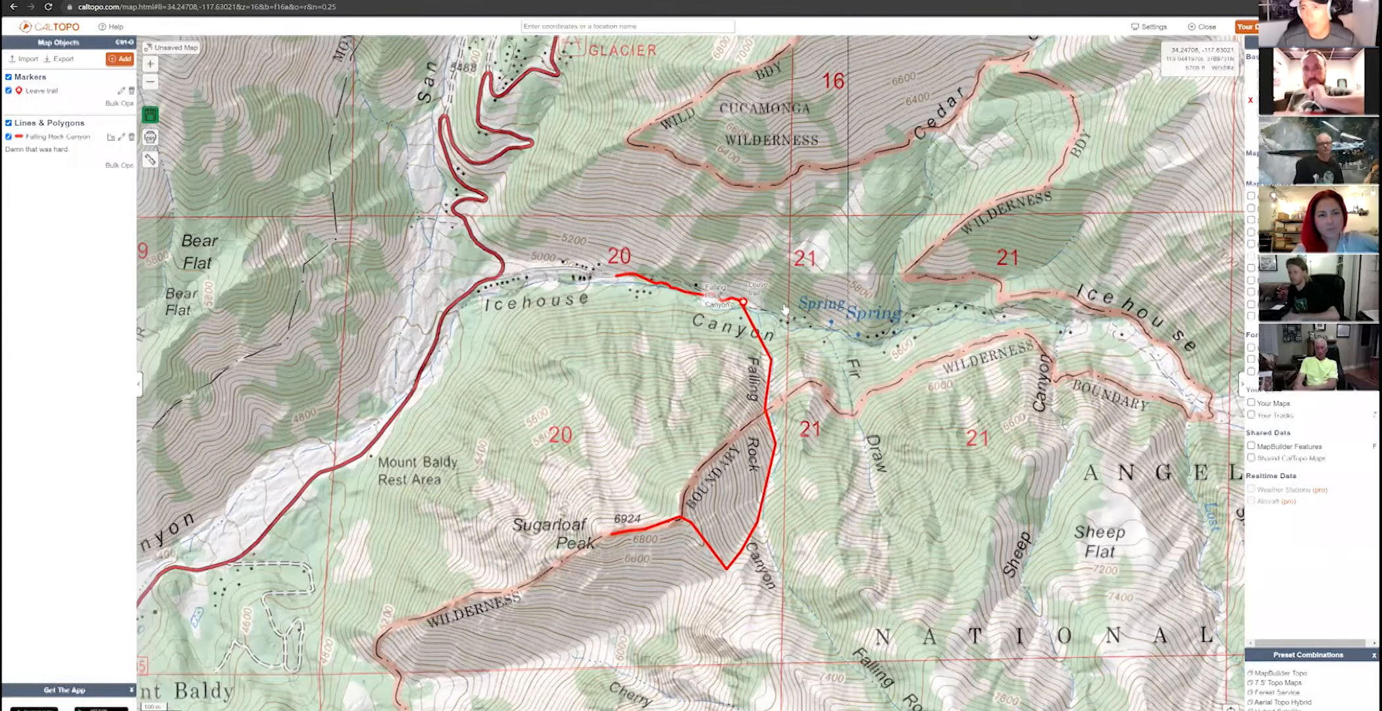
drag(747, 286, 787, 290)
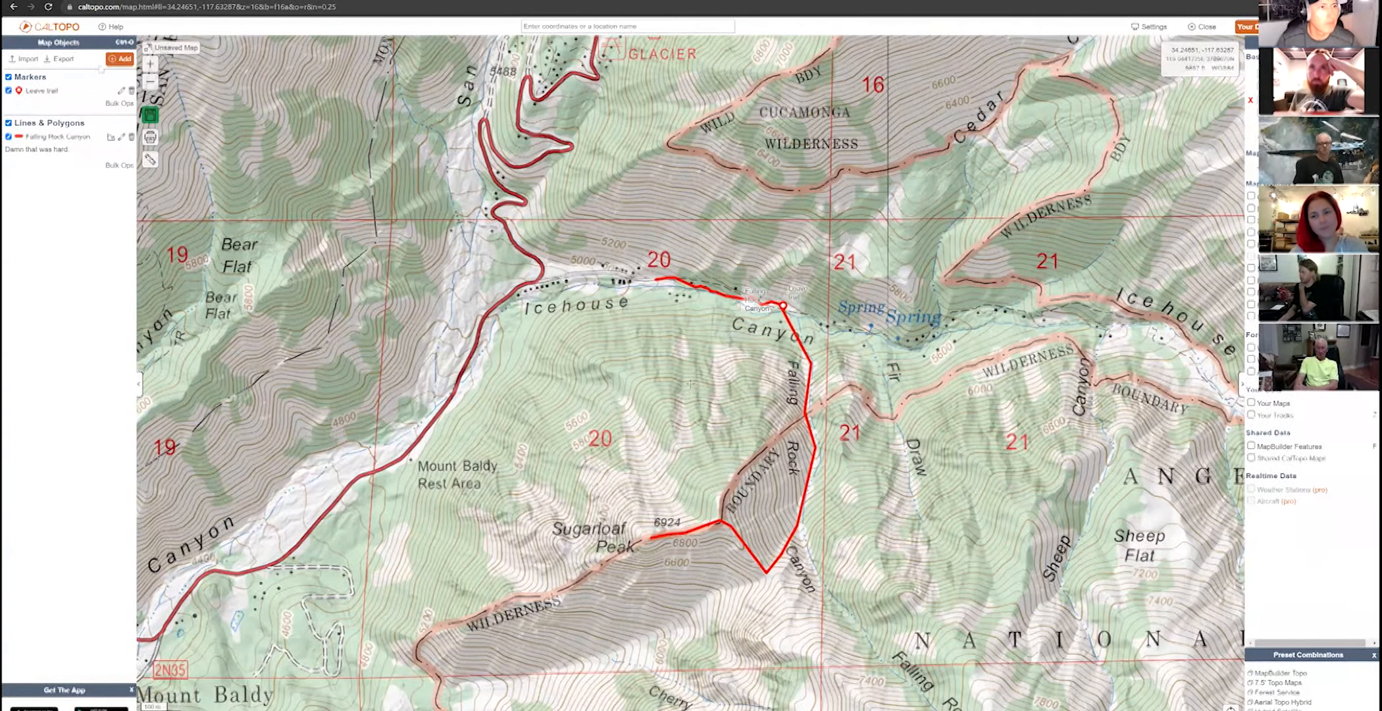
drag(852, 317, 869, 285)
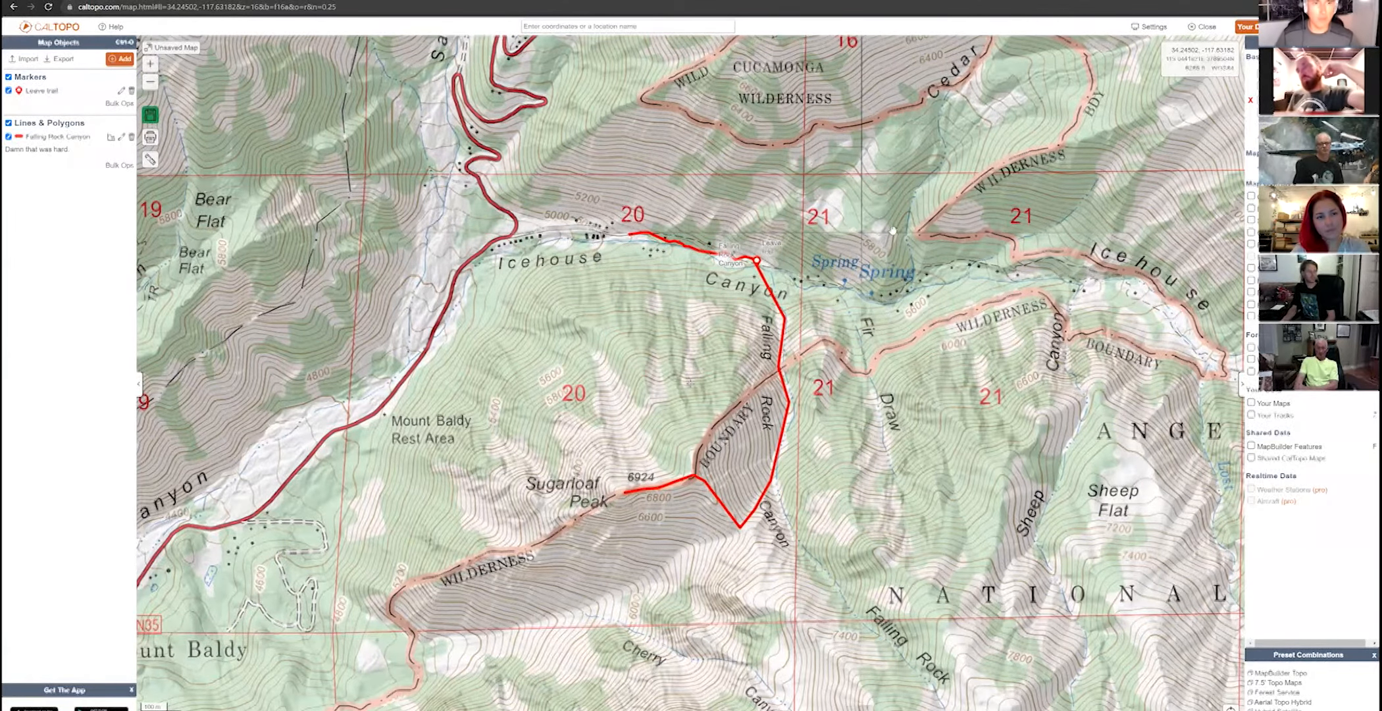